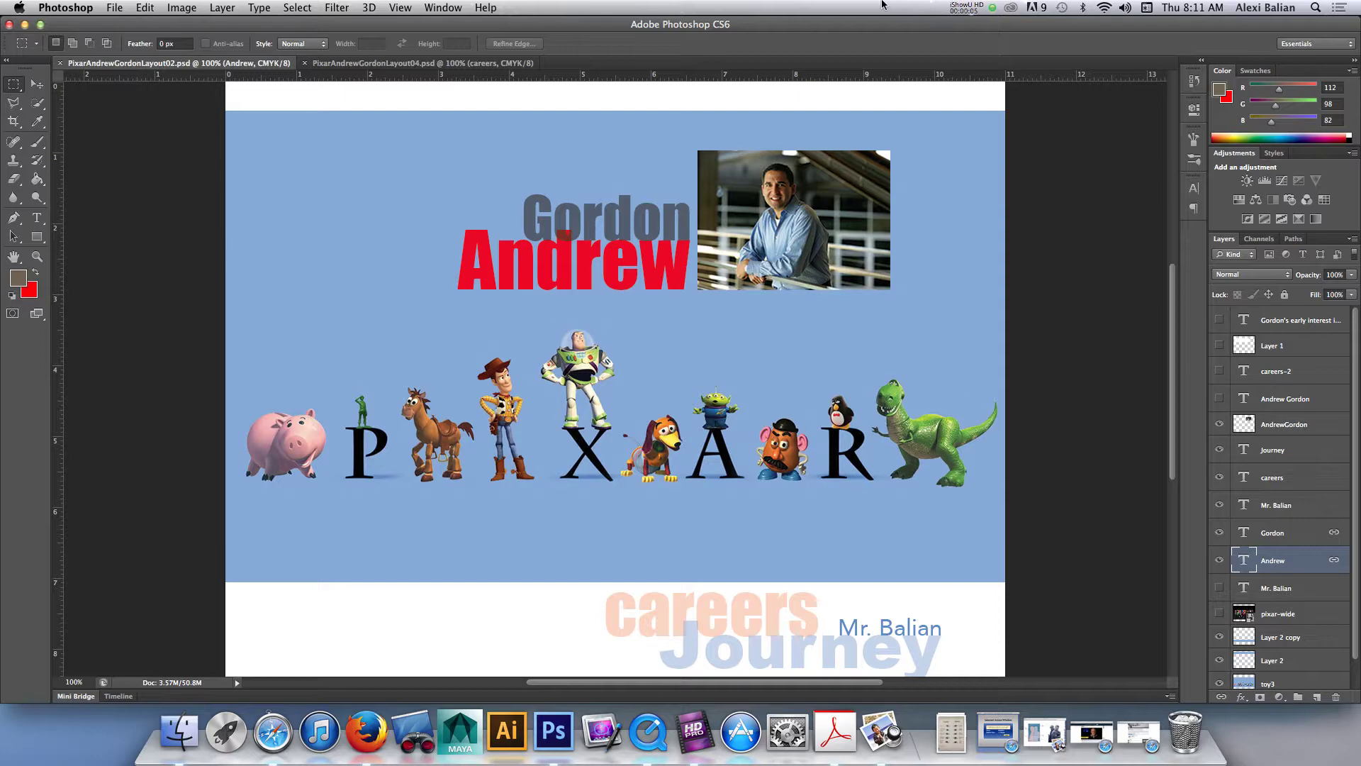
Step: With the Move tool active, switch to the PixarAndrewGordonLayout04 page and launch Acrobat X Pro
{"action": "left_click", "coordinate": [37, 86]}
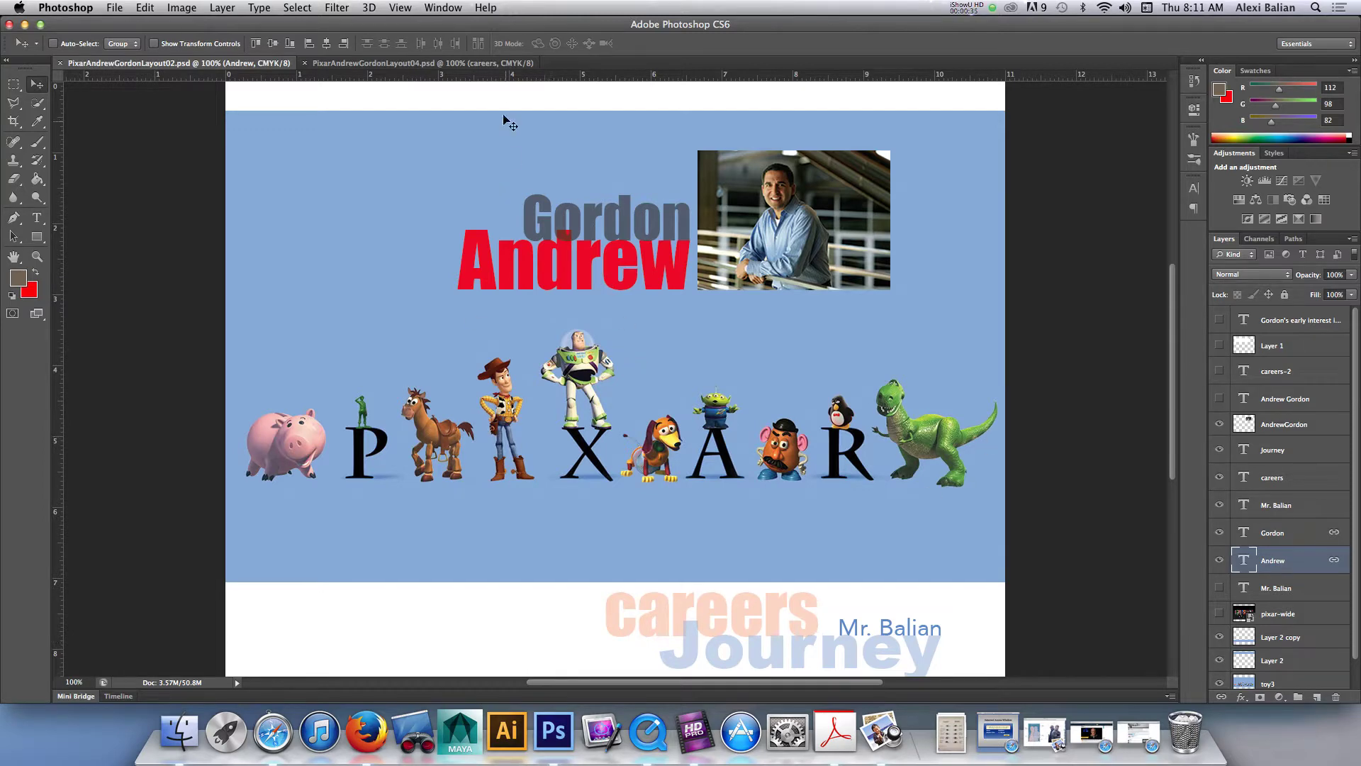
{"action": "left_click", "coordinate": [408, 64]}
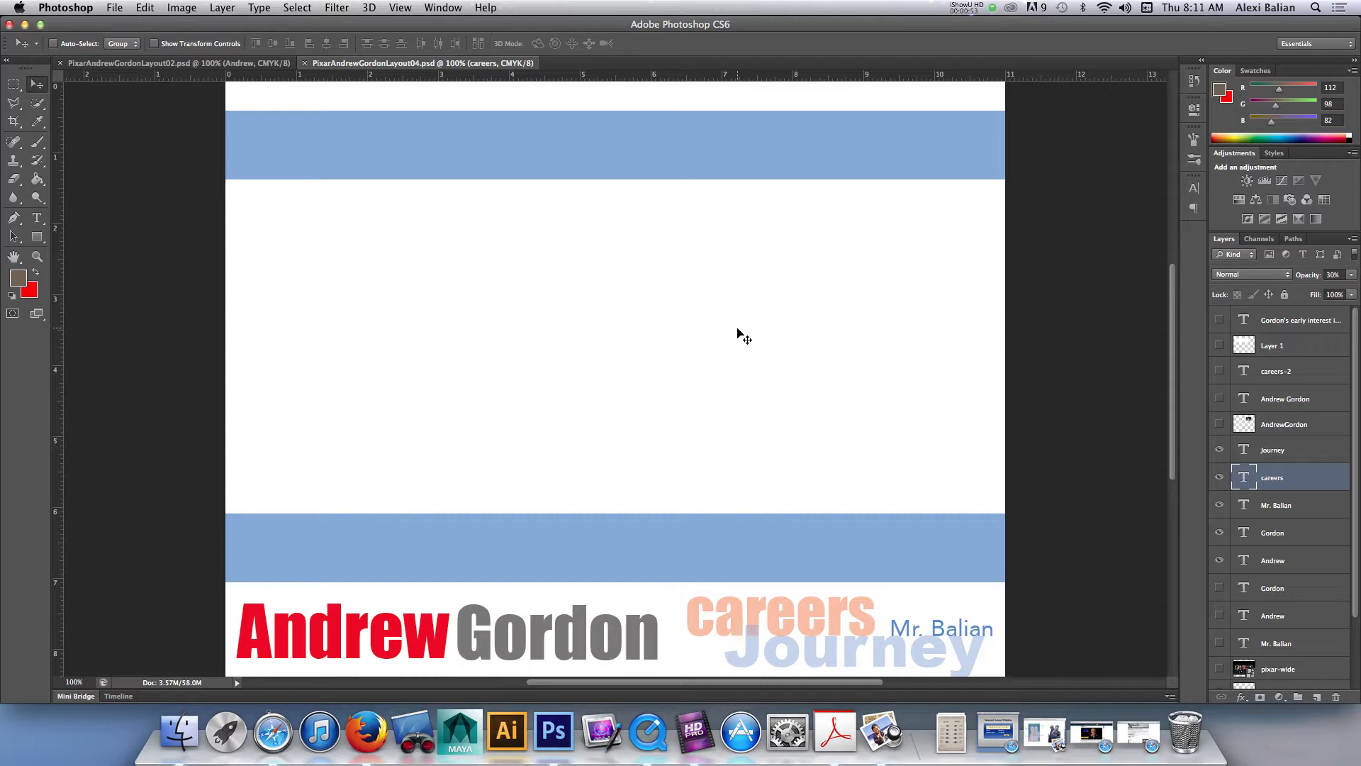
{"action": "left_click", "coordinate": [836, 731]}
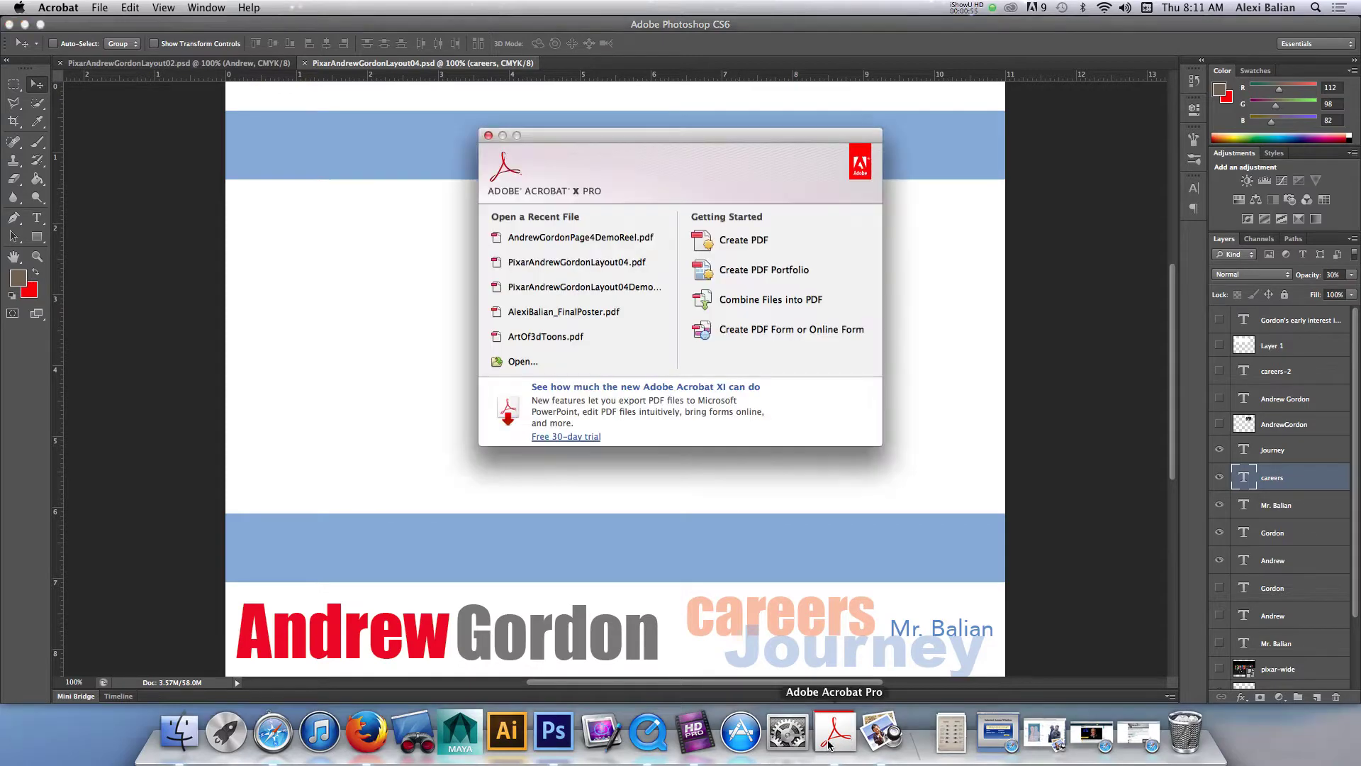
Step: Open AndrewGordonPage4DemoReel.pdf from the recent files, play its embedded video, then minimize Acrobat
{"action": "left_click", "coordinate": [541, 236]}
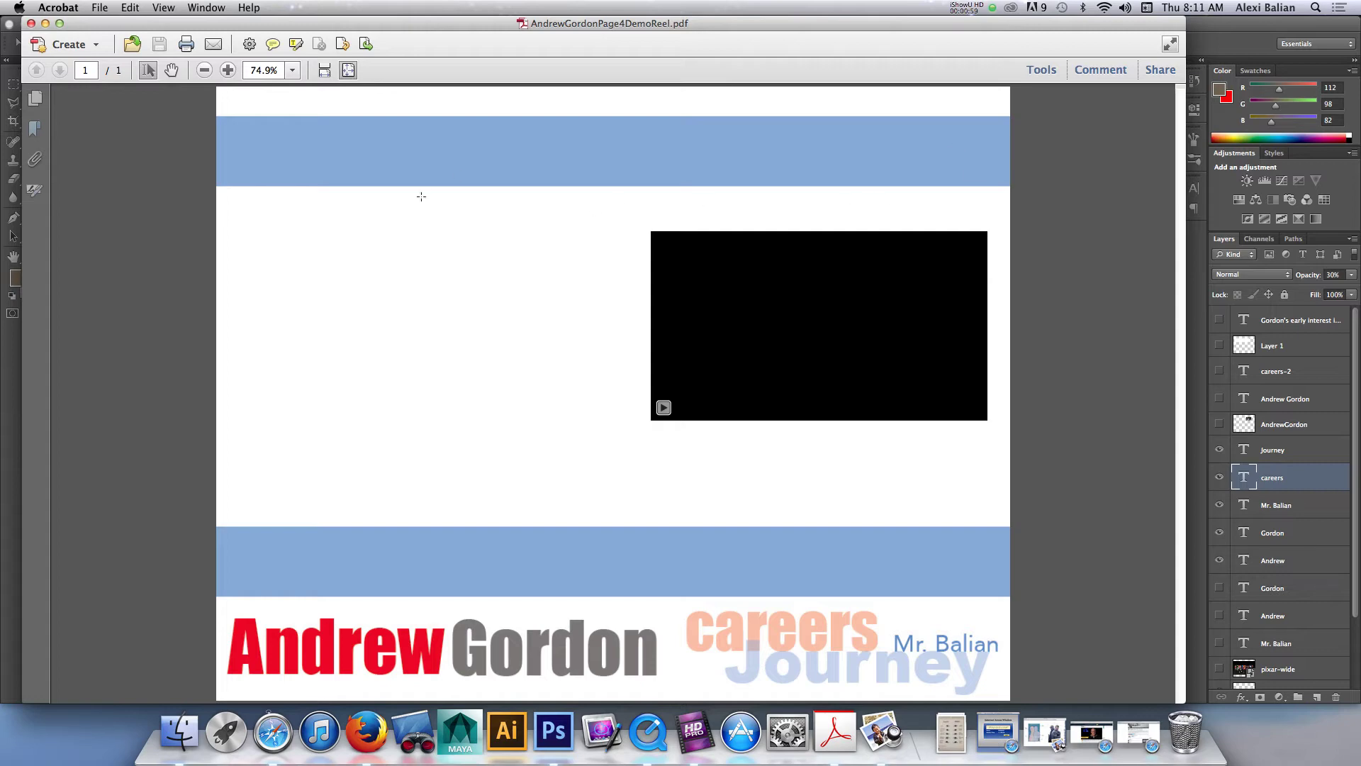
{"action": "left_click", "coordinate": [665, 410]}
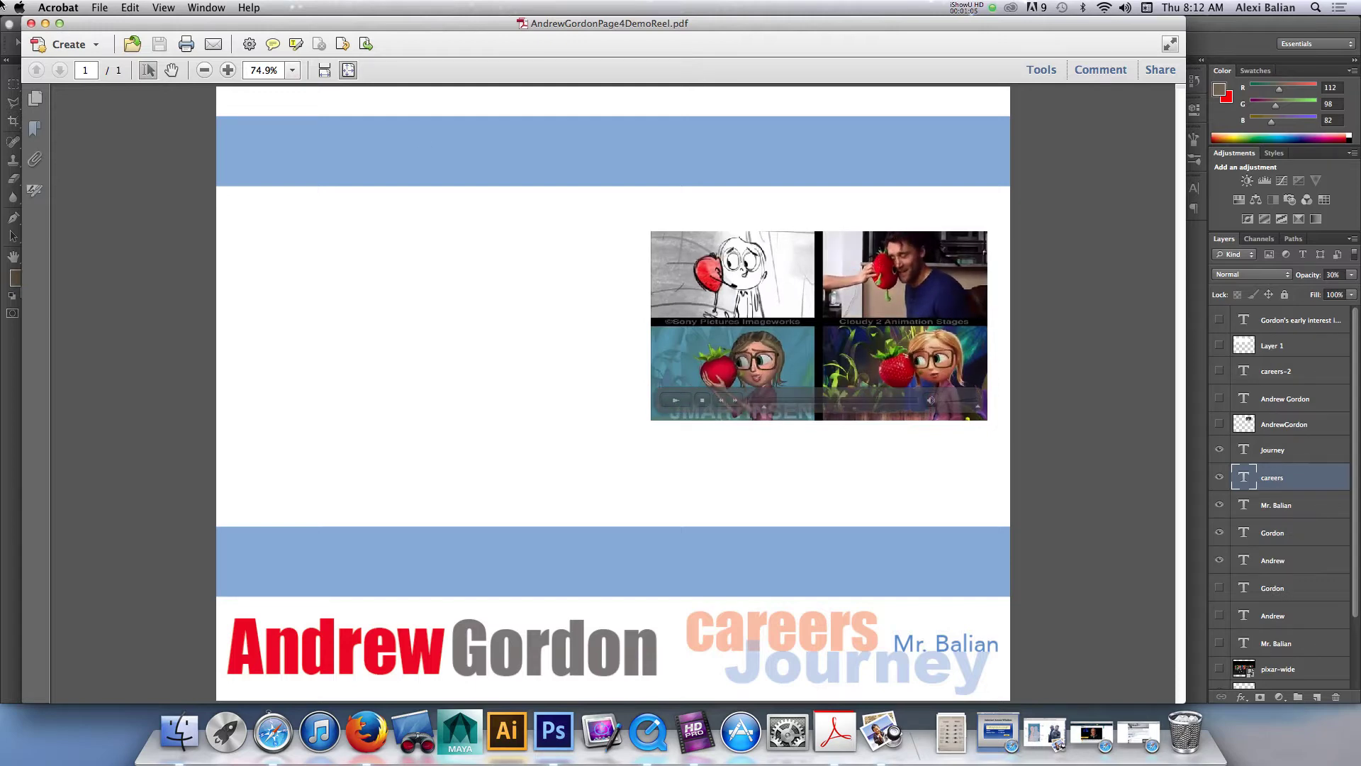
{"action": "left_click", "coordinate": [45, 24]}
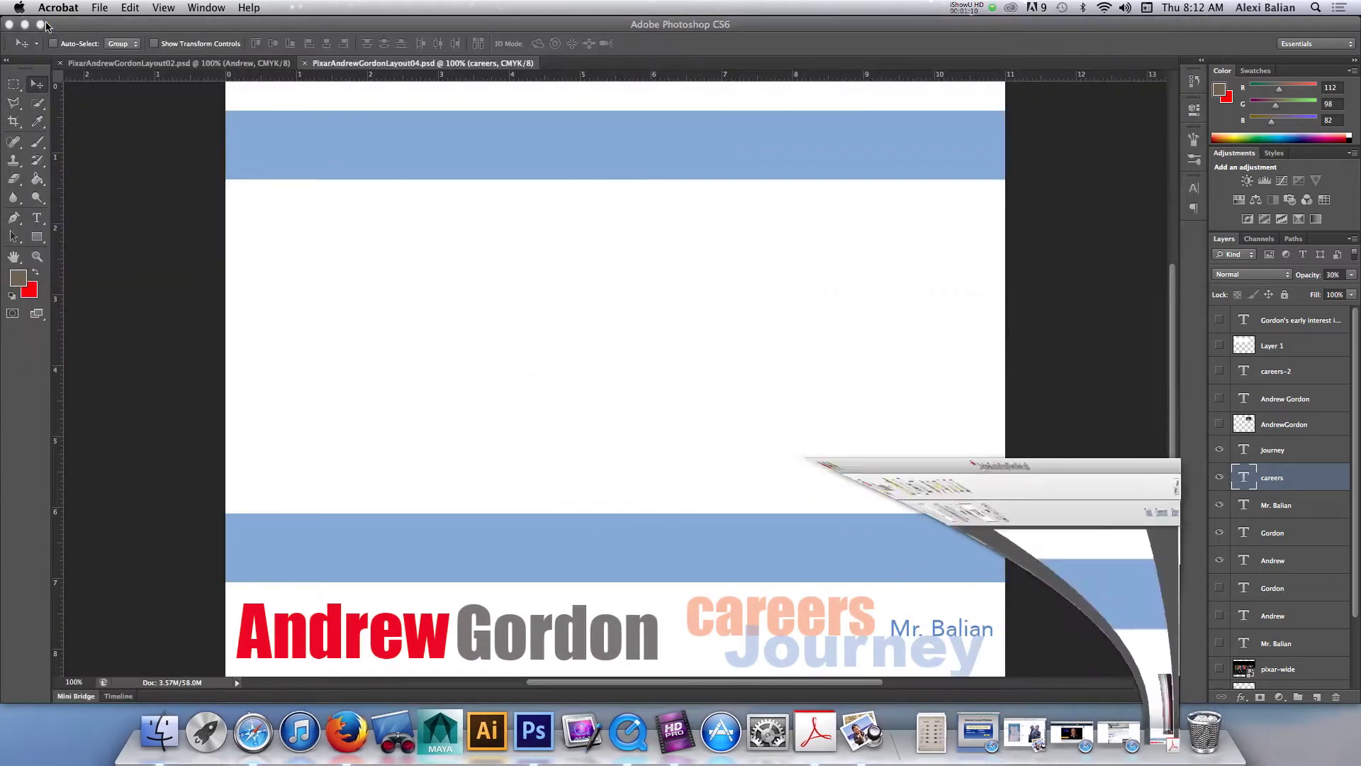
Step: Open Save for Web on the PixarAndrewGordonLayout02 page, keeping JPEG as the format
{"action": "left_click", "coordinate": [261, 67]}
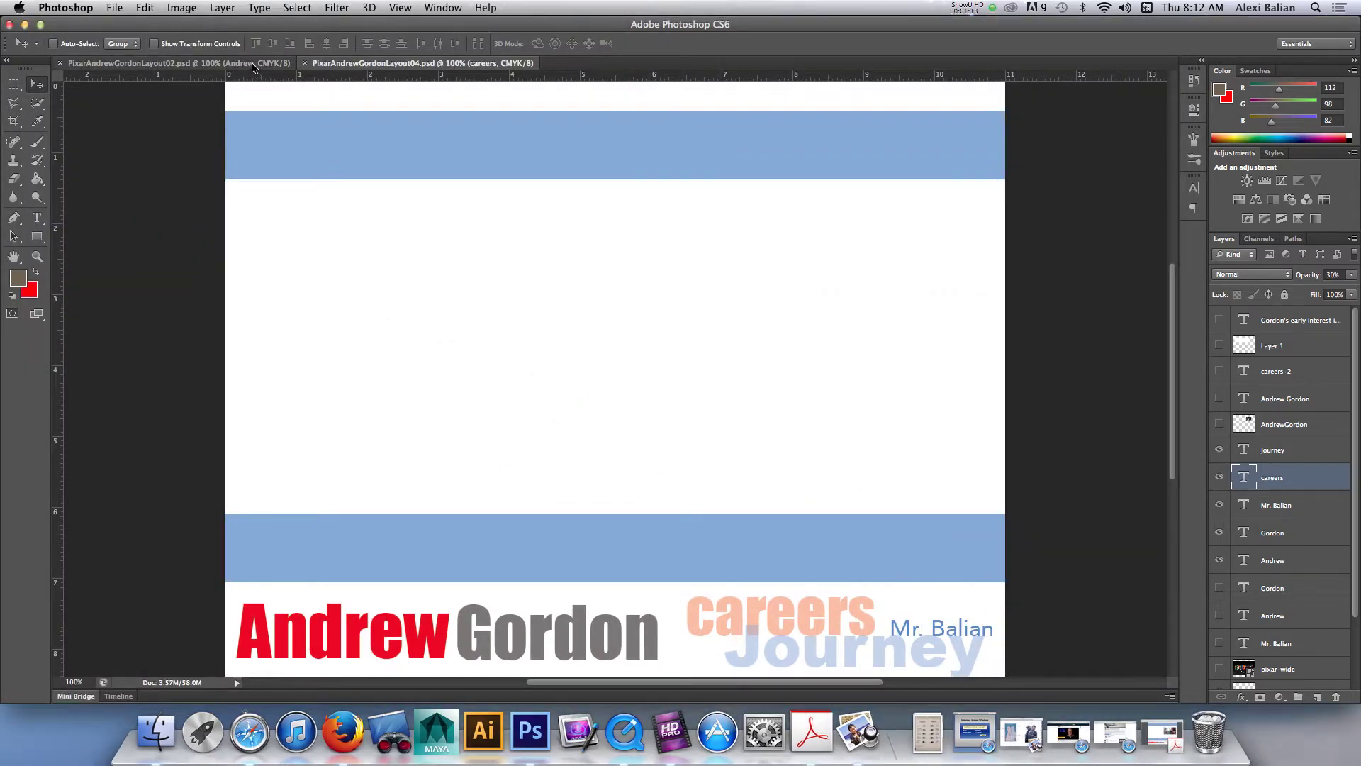
{"action": "left_click", "coordinate": [254, 66]}
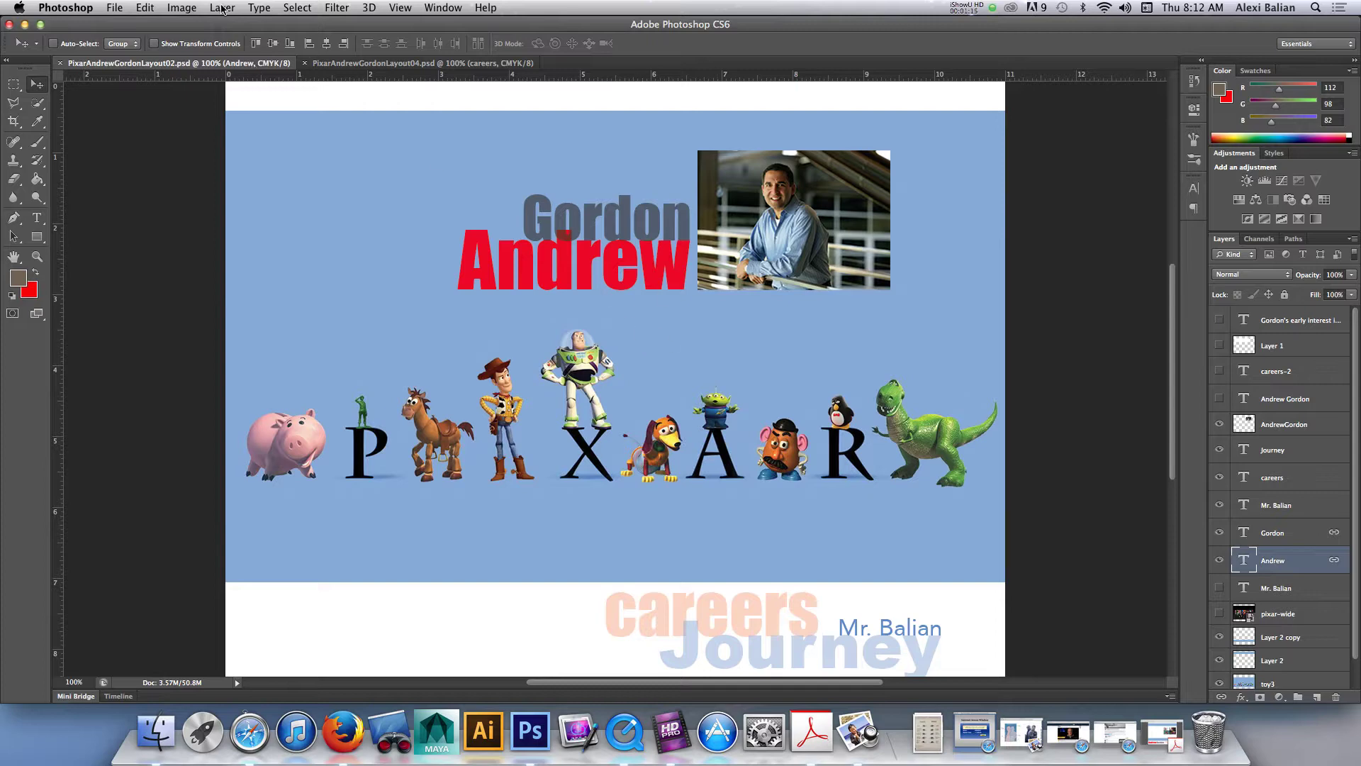
{"action": "left_click", "coordinate": [111, 7]}
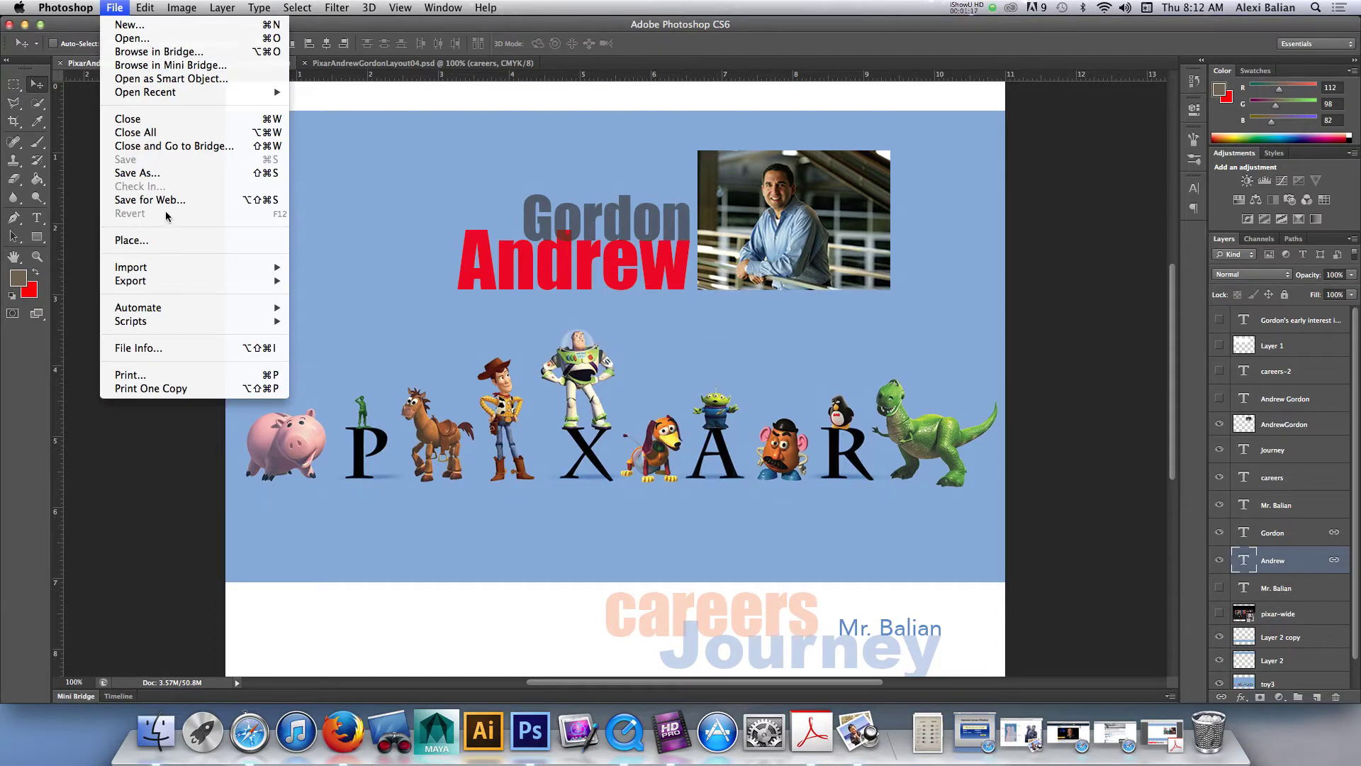
{"action": "left_click", "coordinate": [198, 205]}
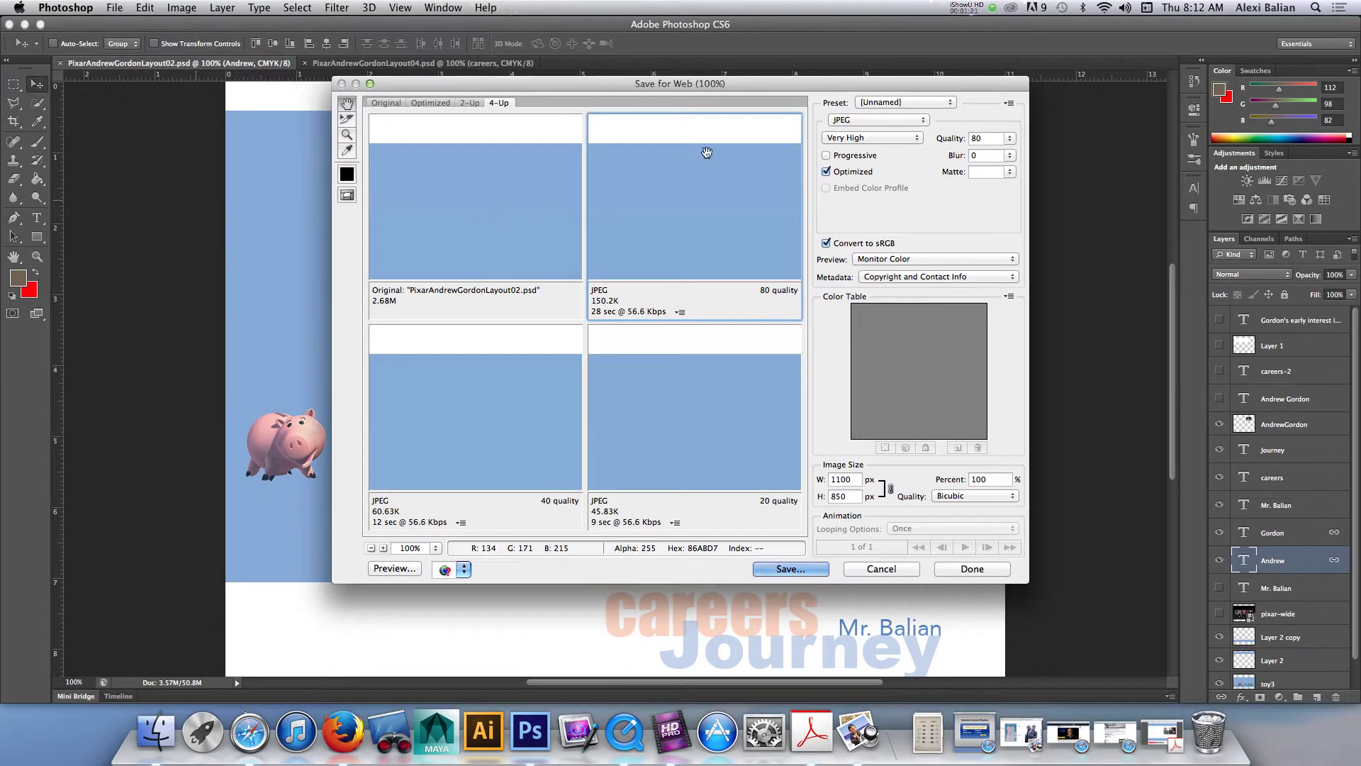
{"action": "left_click", "coordinate": [879, 120]}
{"action": "left_click", "coordinate": [876, 119]}
Step: Save the JPEG as Page01_PixarAndrewGordon.jpg
{"action": "left_click", "coordinate": [797, 570]}
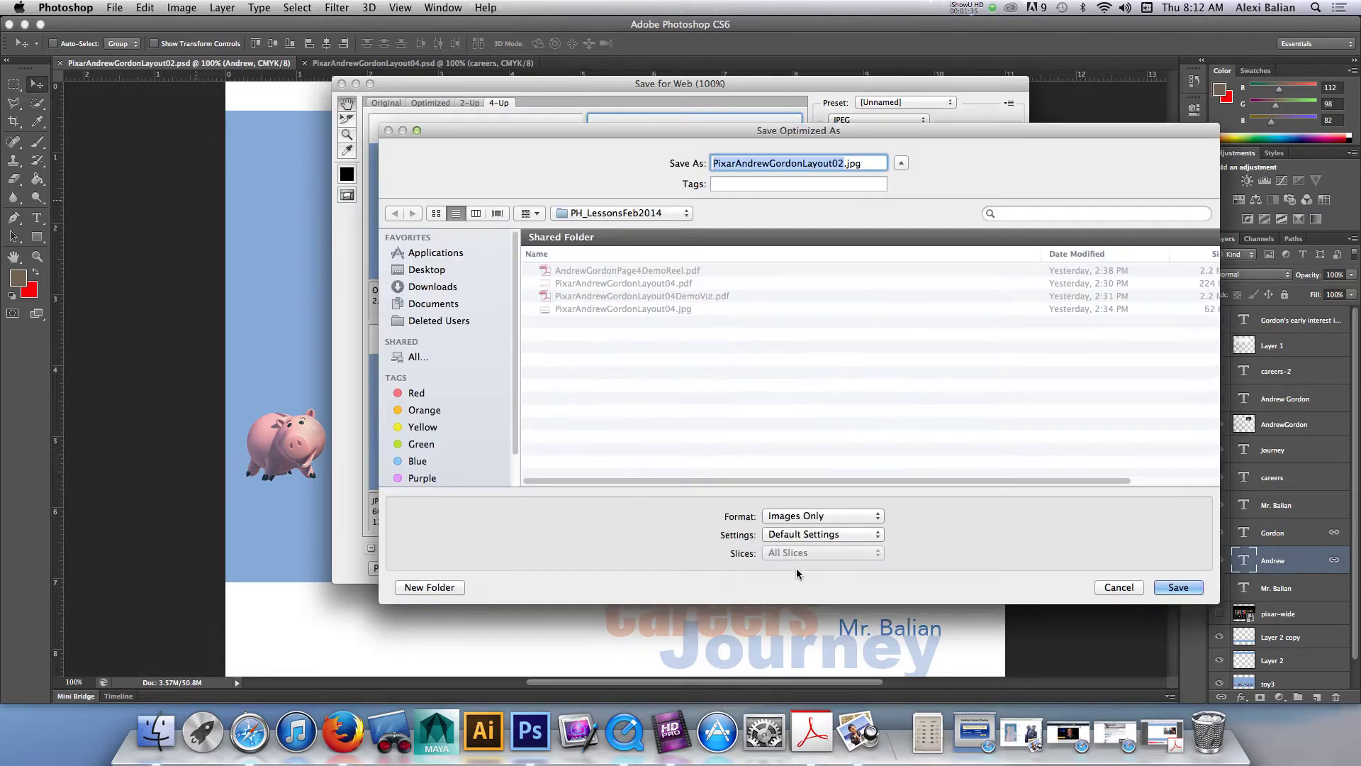
{"action": "left_click", "coordinate": [712, 162]}
{"action": "type", "text": "Page01_"}
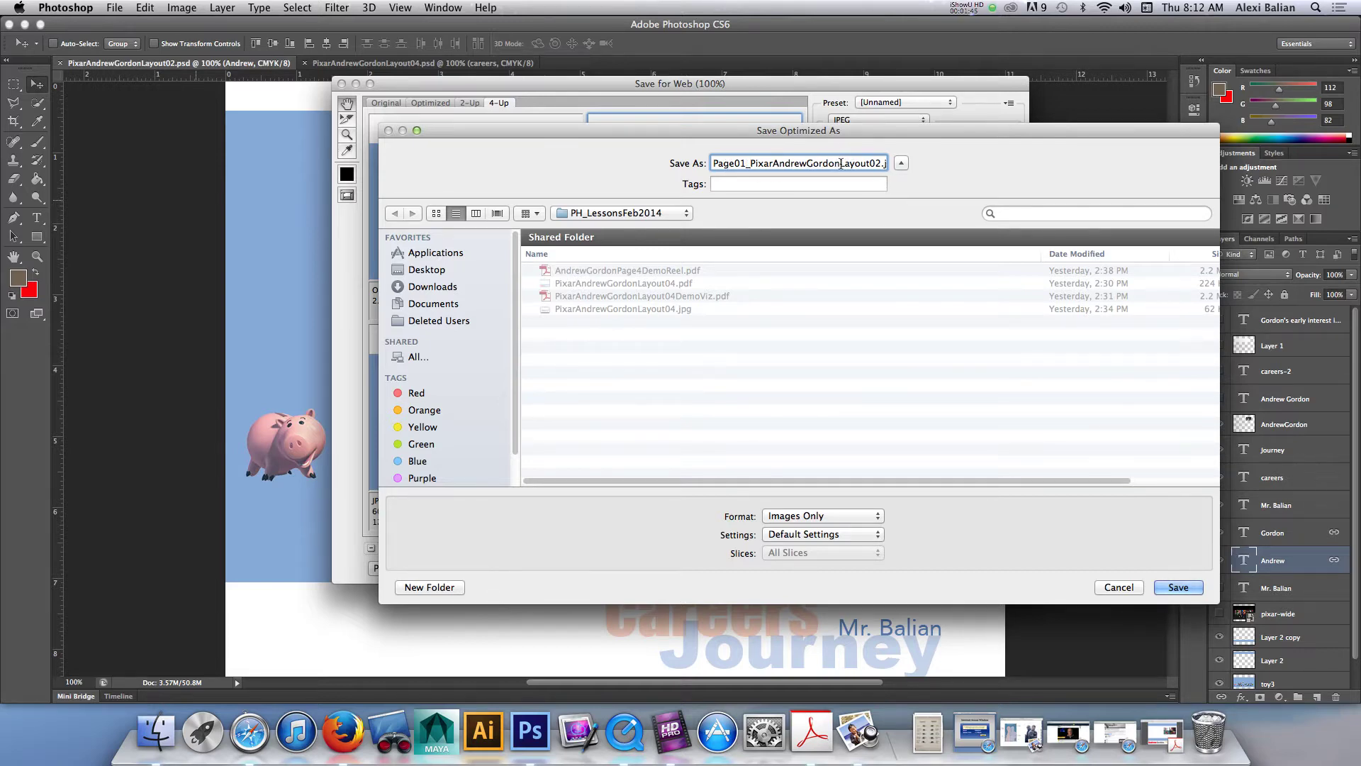
{"action": "left_click_drag", "start_coordinate": [840, 163], "coordinate": [879, 164]}
{"action": "key", "text": "BackSpace"}
{"action": "left_click", "coordinate": [1178, 587]}
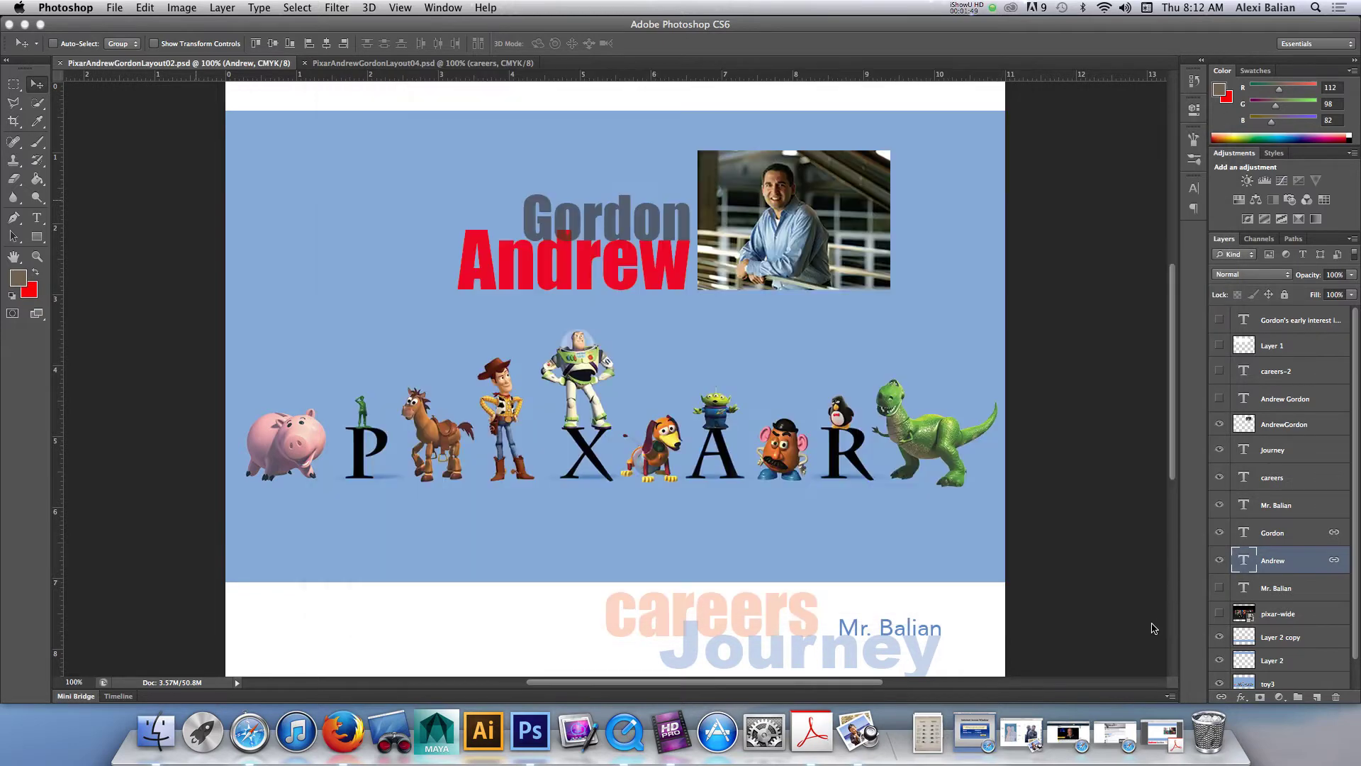
Step: Open Save for Web on the PixarAndrewGordonLayout04 page, dismissing the Save As dialog
{"action": "left_click", "coordinate": [464, 64]}
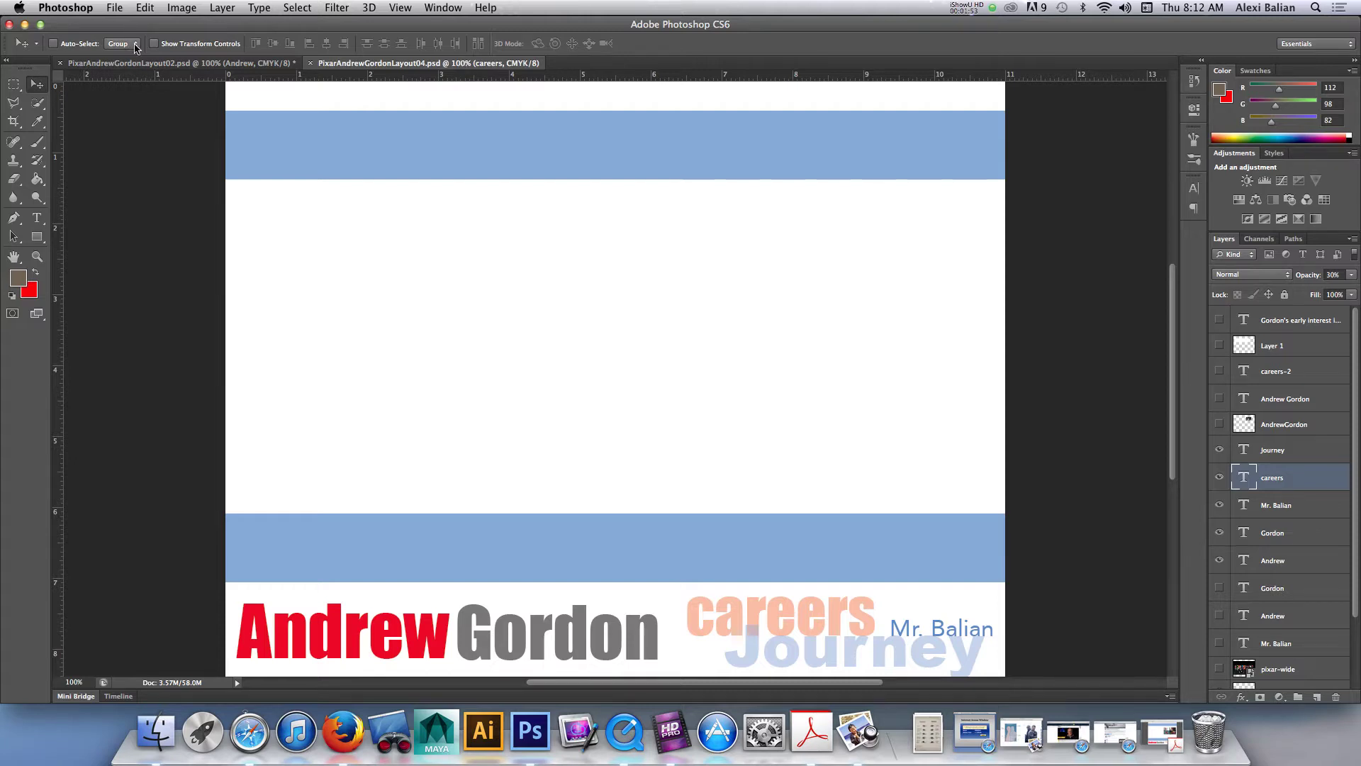
{"action": "key", "text": "super+shift+s"}
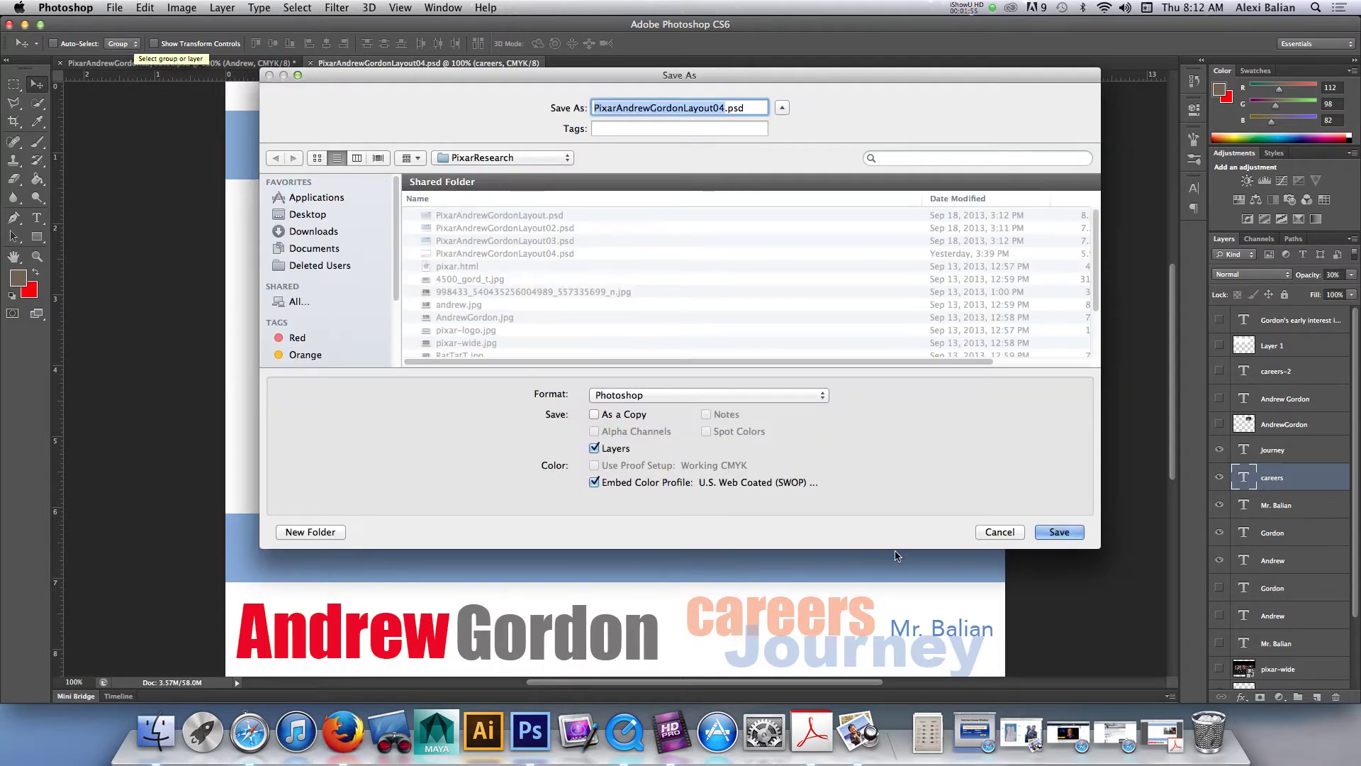
{"action": "left_click", "coordinate": [999, 532]}
{"action": "left_click", "coordinate": [117, 7]}
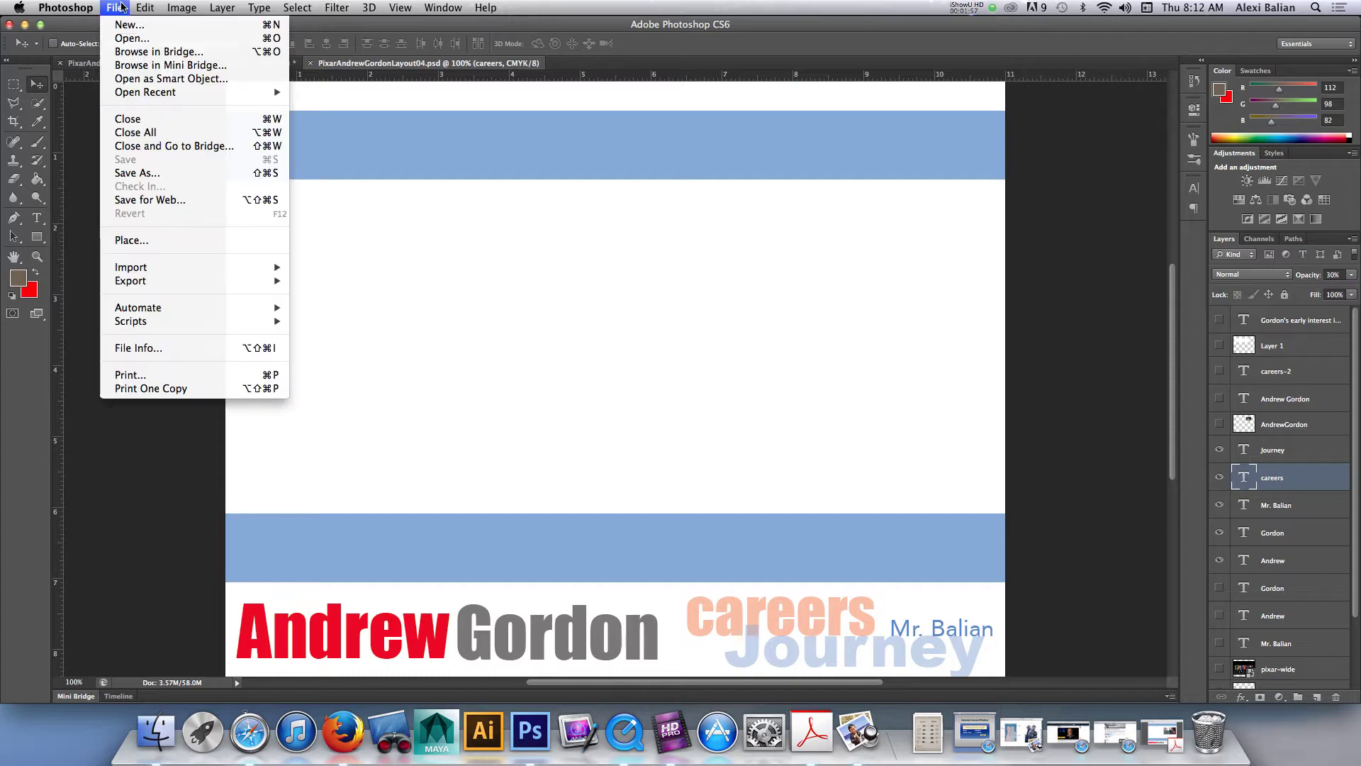
{"action": "left_click", "coordinate": [149, 201]}
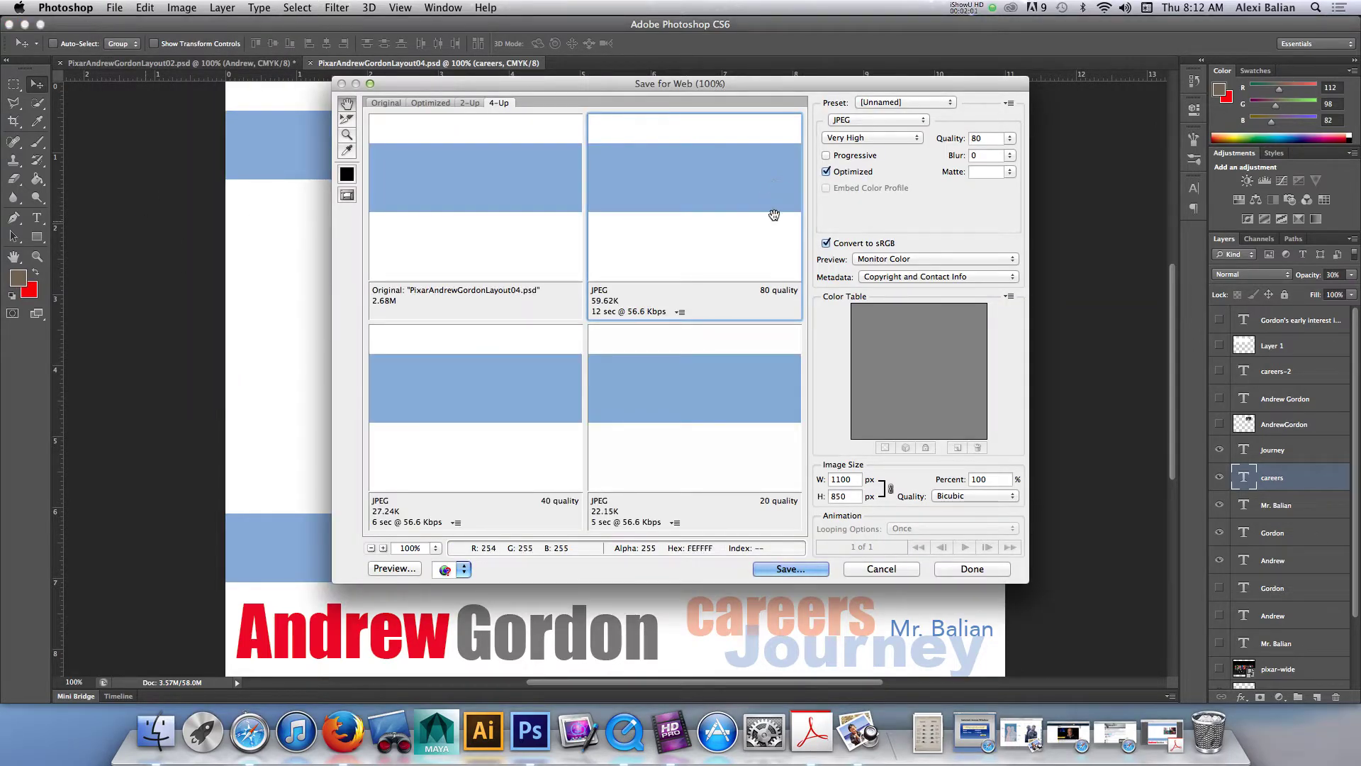
{"action": "left_click", "coordinate": [806, 570]}
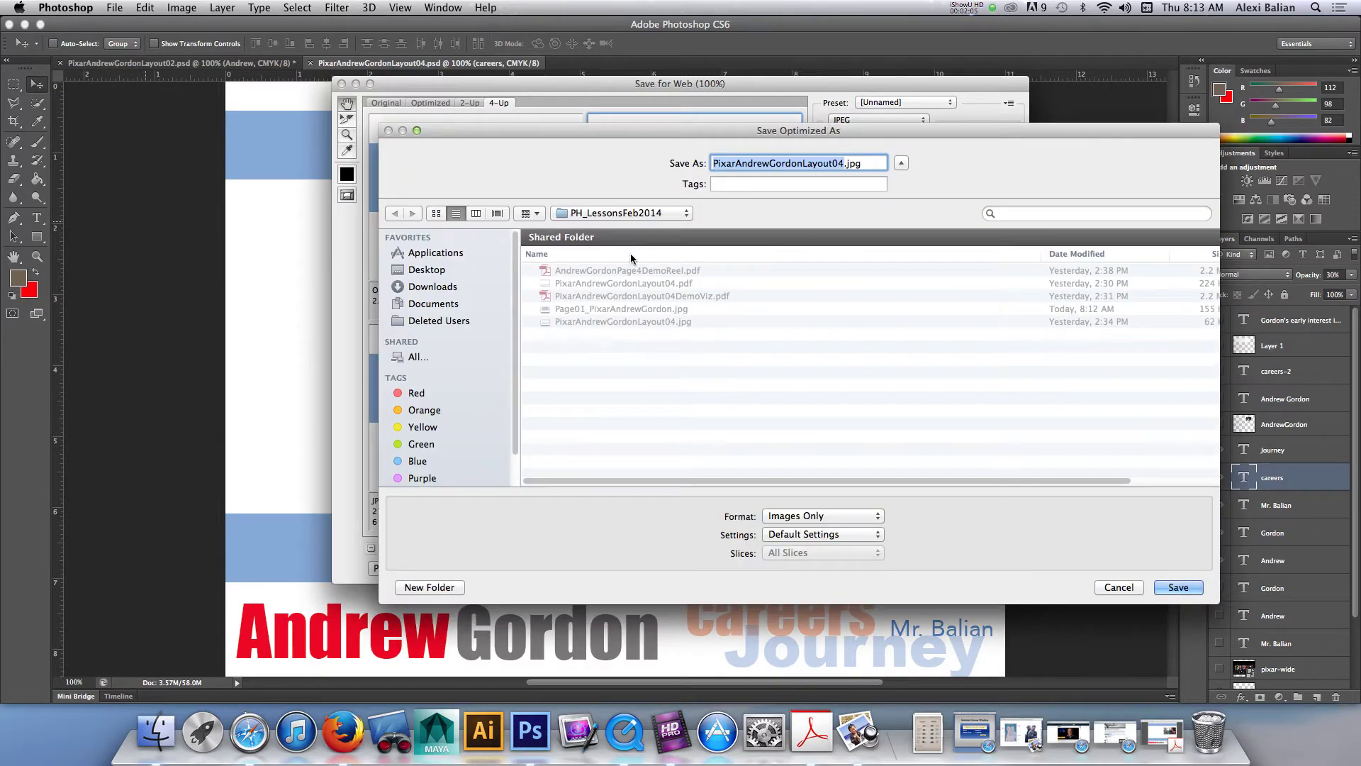
Step: Save the JPEG as Page02_Template.jpg, based on the Page01 file name
{"action": "left_click", "coordinate": [605, 312]}
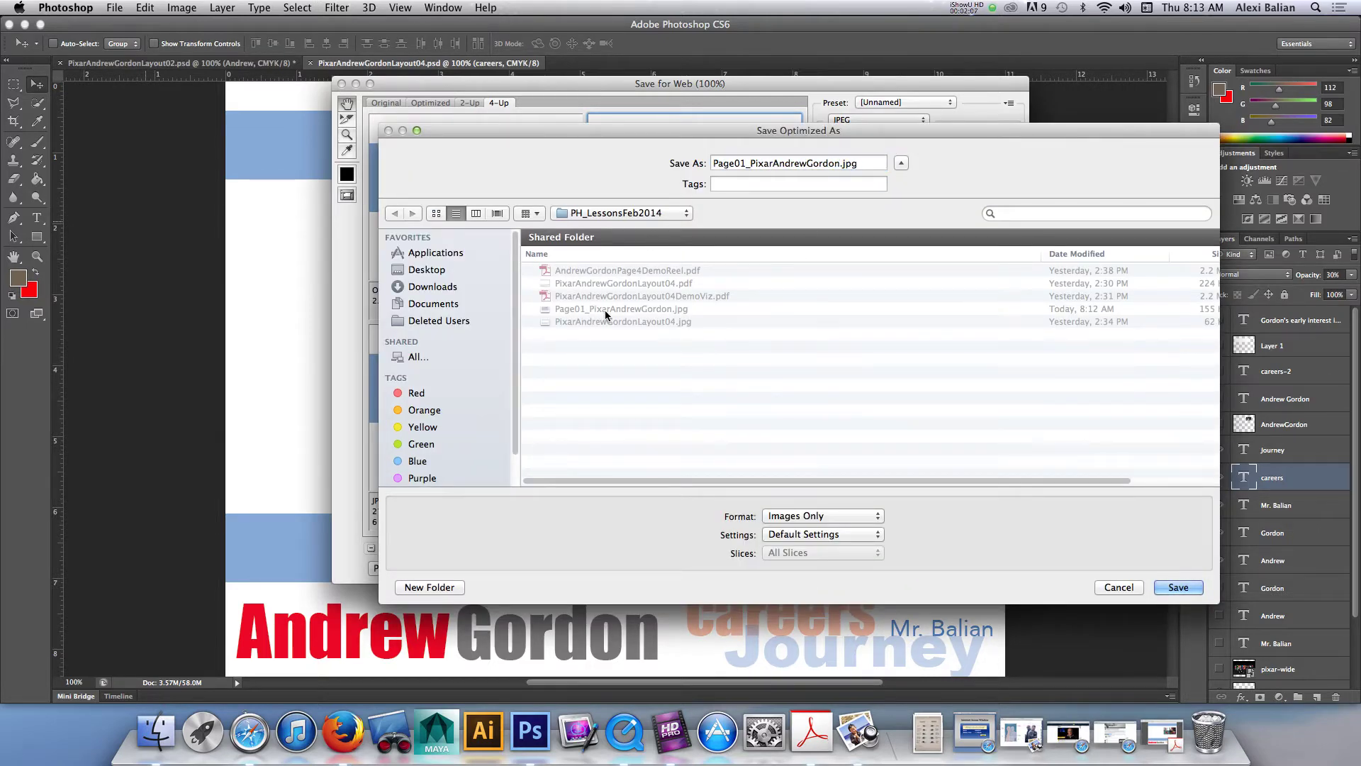
{"action": "left_click", "coordinate": [741, 162]}
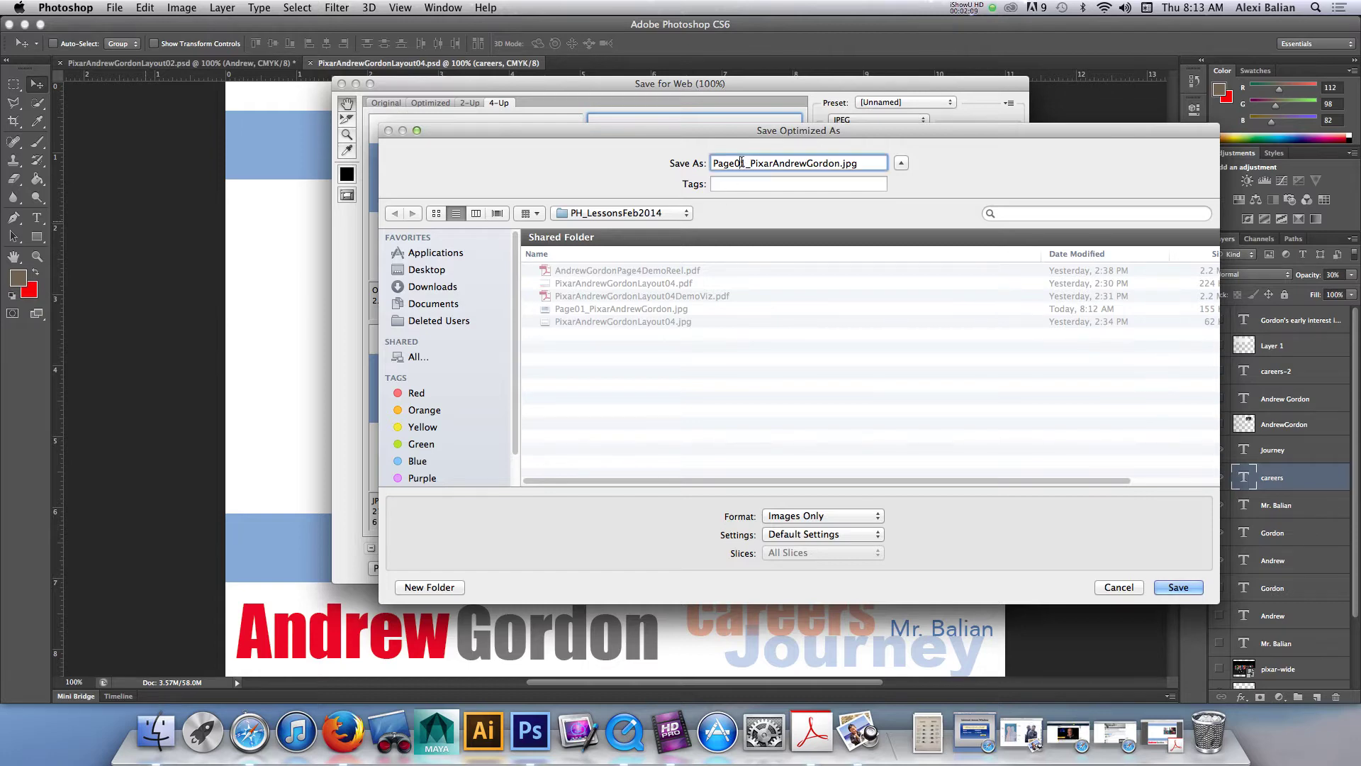
{"action": "key", "text": "BackSpace"}
{"action": "type", "text": "2"}
{"action": "left_click_drag", "start_coordinate": [748, 163], "coordinate": [835, 174]}
{"action": "type", "text": "_Template"}
{"action": "key", "text": "Return"}
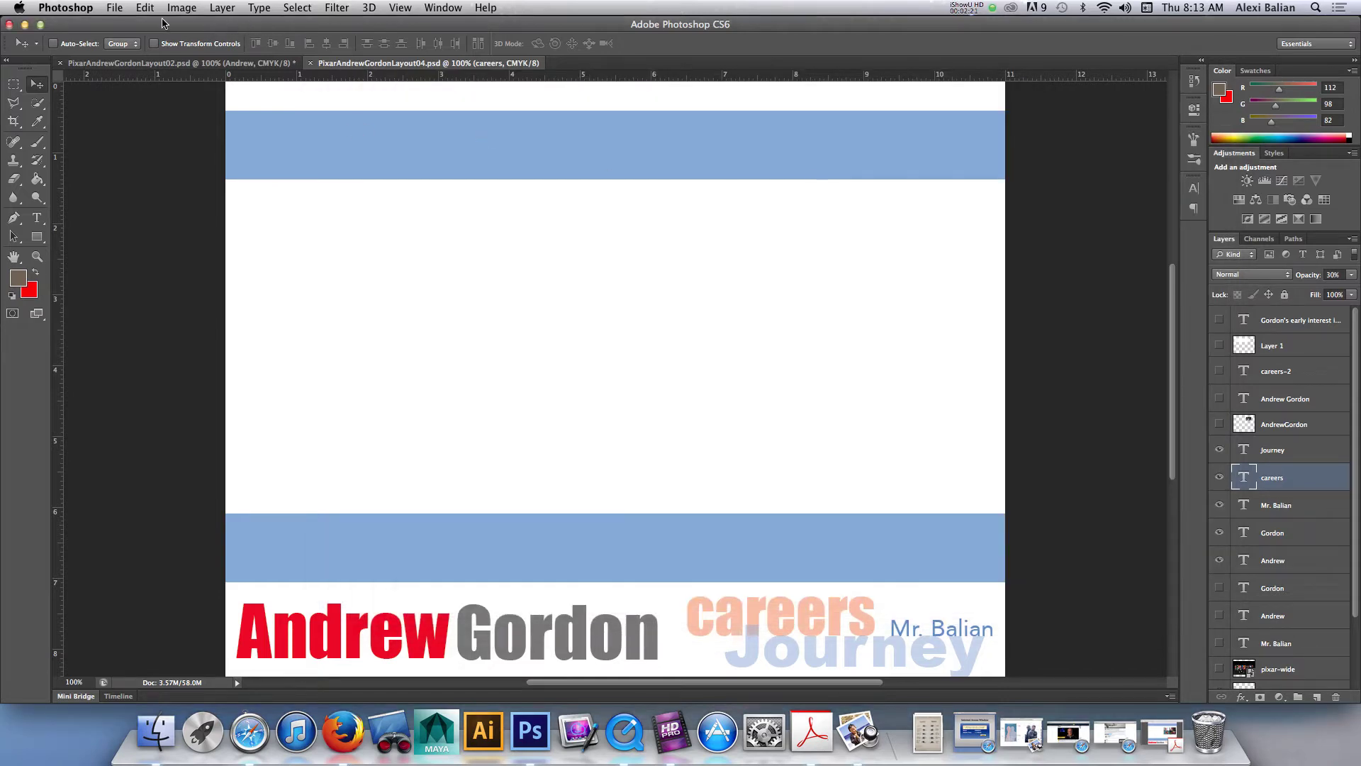
Step: Dismiss the New document dialog and open Page01_PixarAndrewGordon.jpg as its own document
{"action": "left_click", "coordinate": [112, 10]}
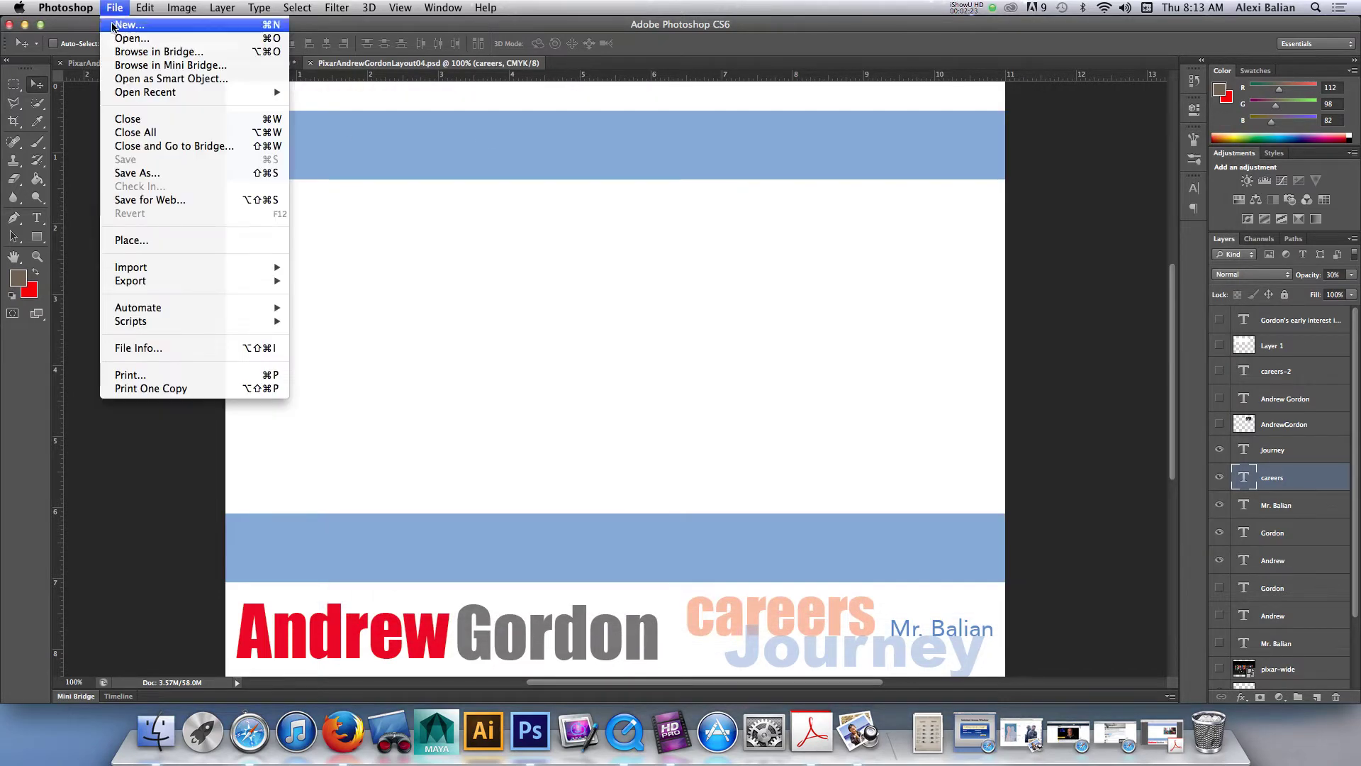
{"action": "left_click", "coordinate": [117, 25]}
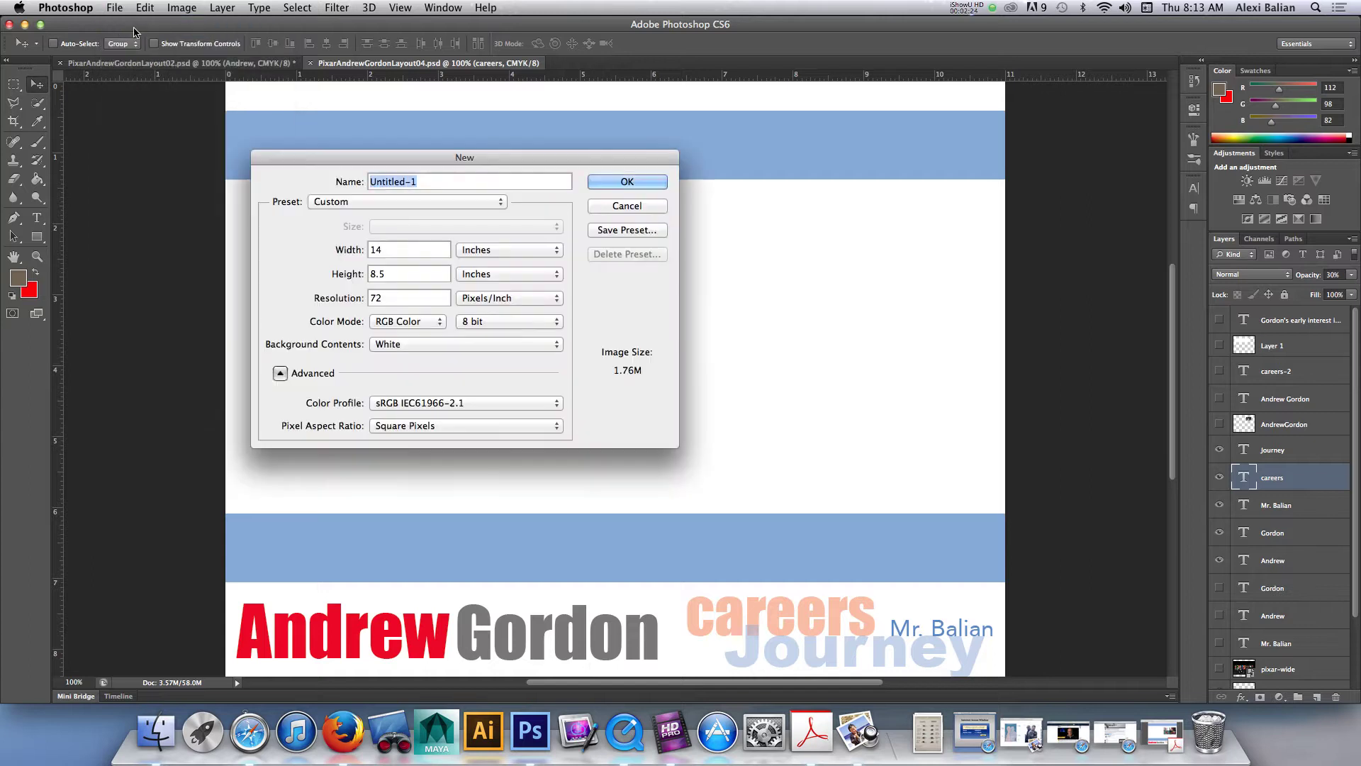
{"action": "left_click", "coordinate": [620, 205]}
{"action": "key", "text": "super+o"}
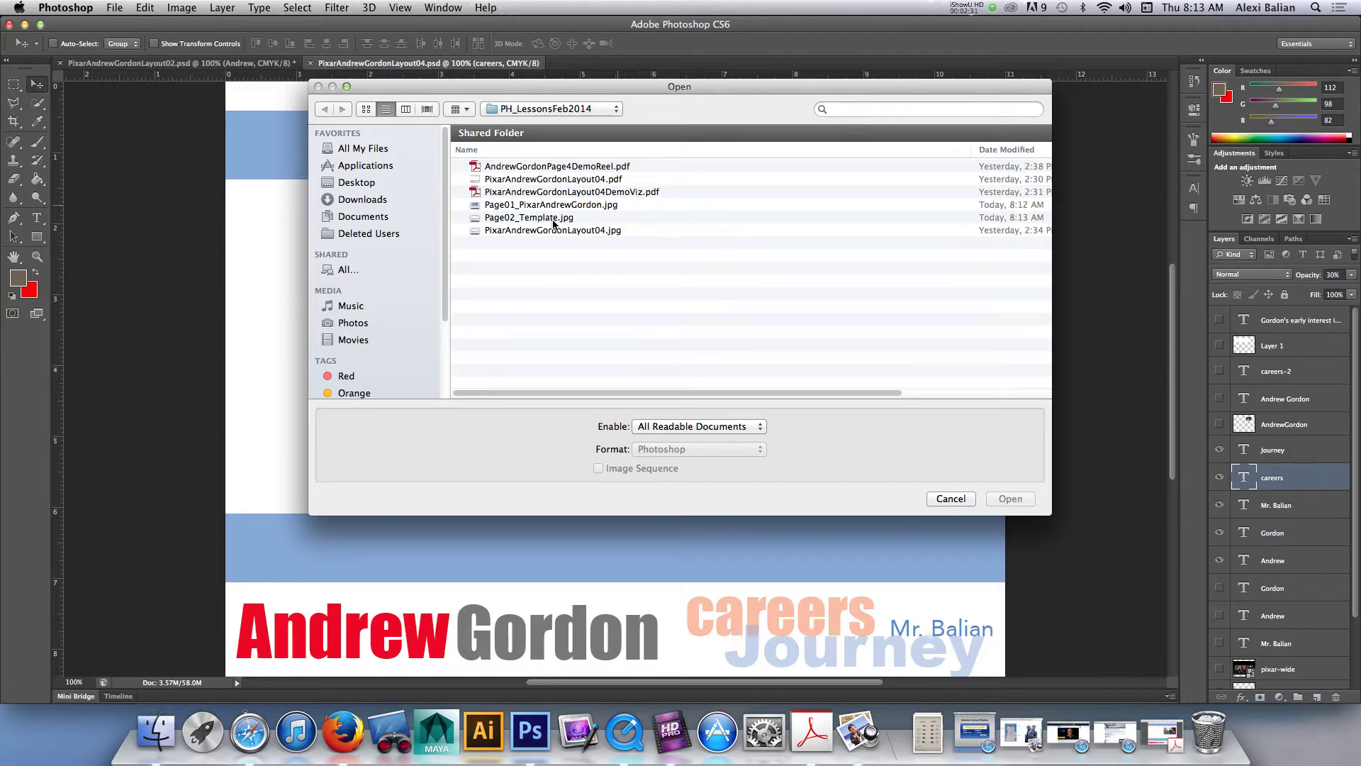
{"action": "left_click", "coordinate": [537, 206]}
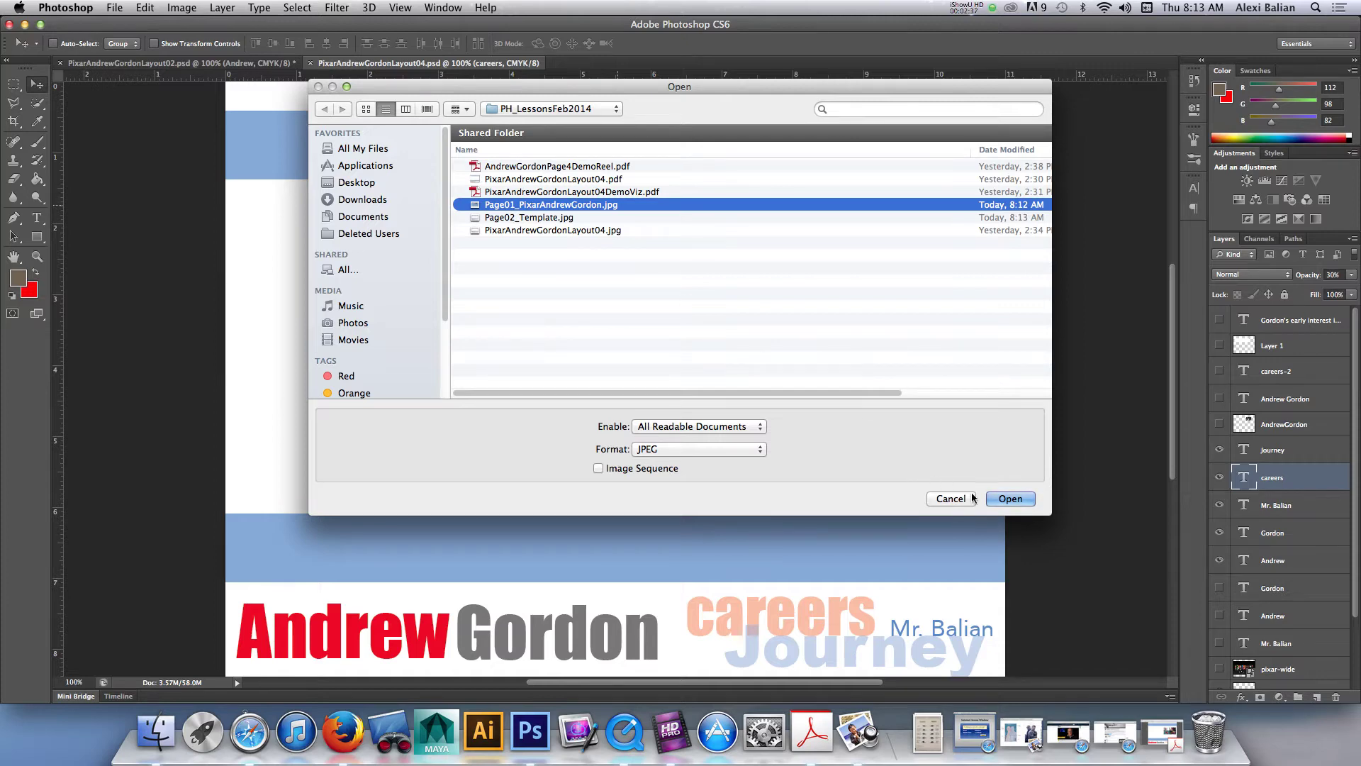
{"action": "left_click", "coordinate": [1002, 499]}
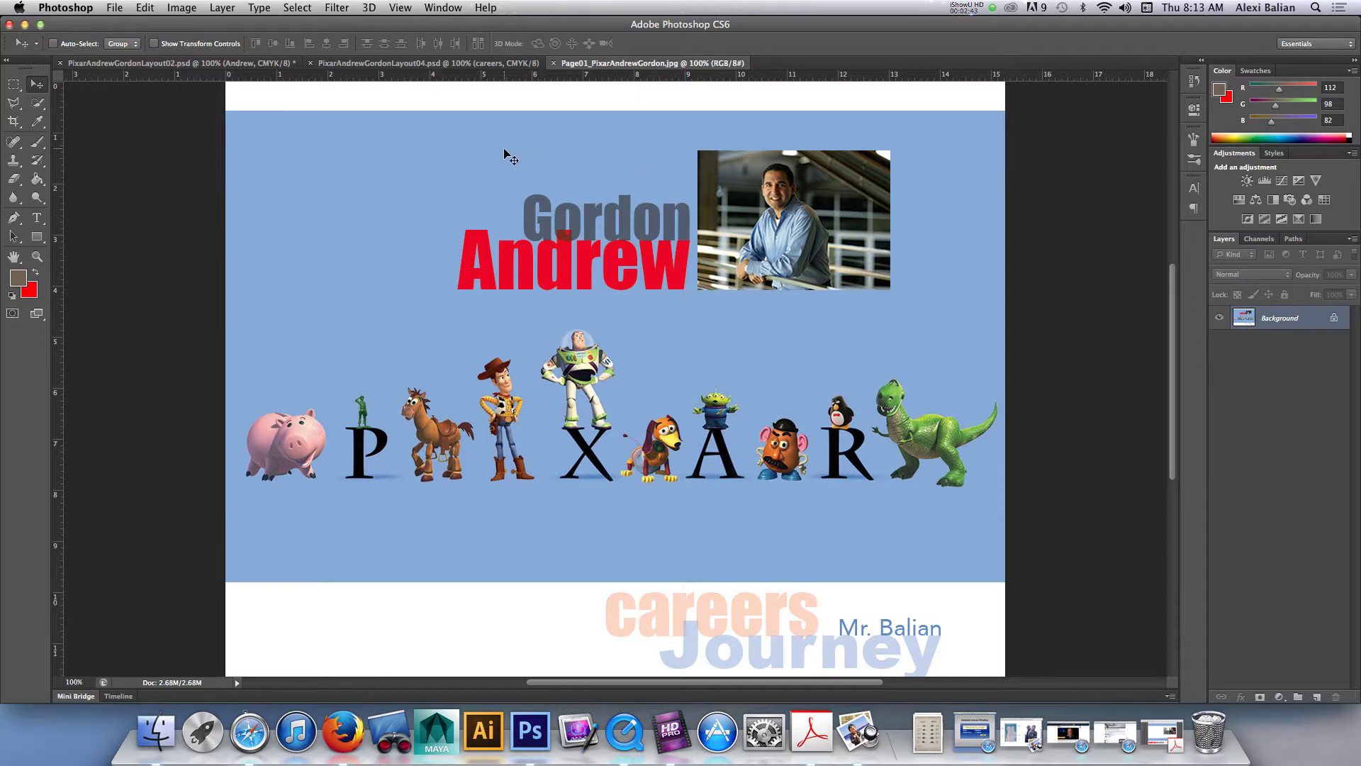
Step: Save the title page as Photoshop PDF Page01_PixarAndrewGordon.pdf, then return to the Layout04 page
{"action": "key", "text": "super+shift+s"}
{"action": "left_click", "coordinate": [622, 399]}
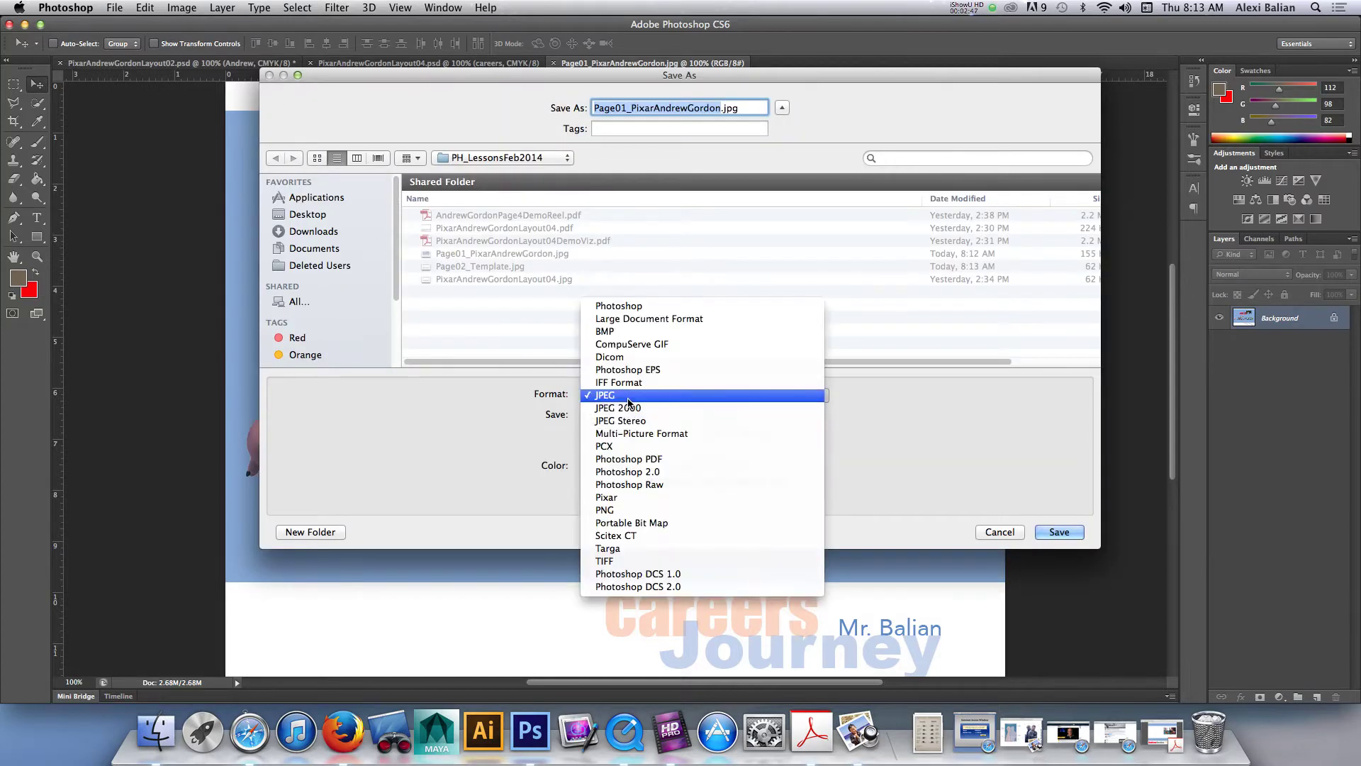
{"action": "left_click", "coordinate": [636, 459]}
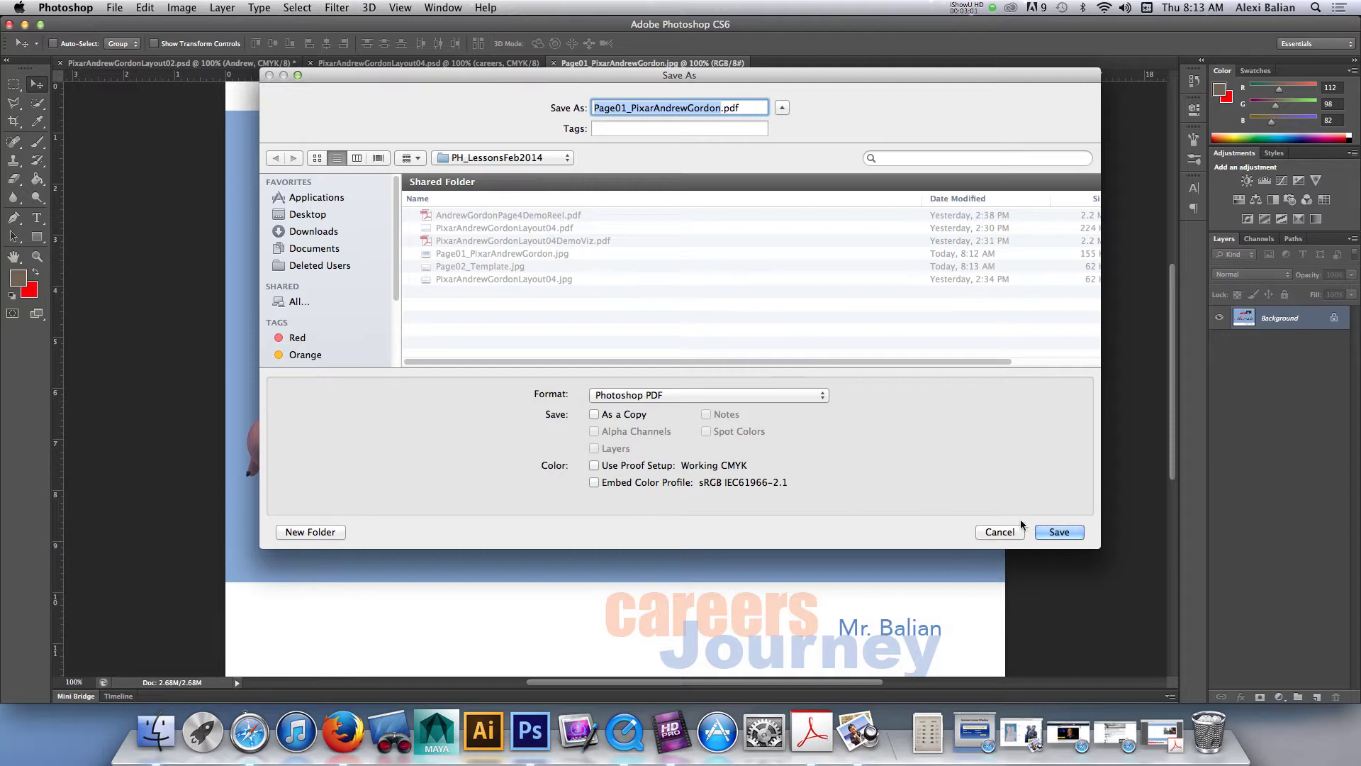
{"action": "left_click", "coordinate": [1058, 532]}
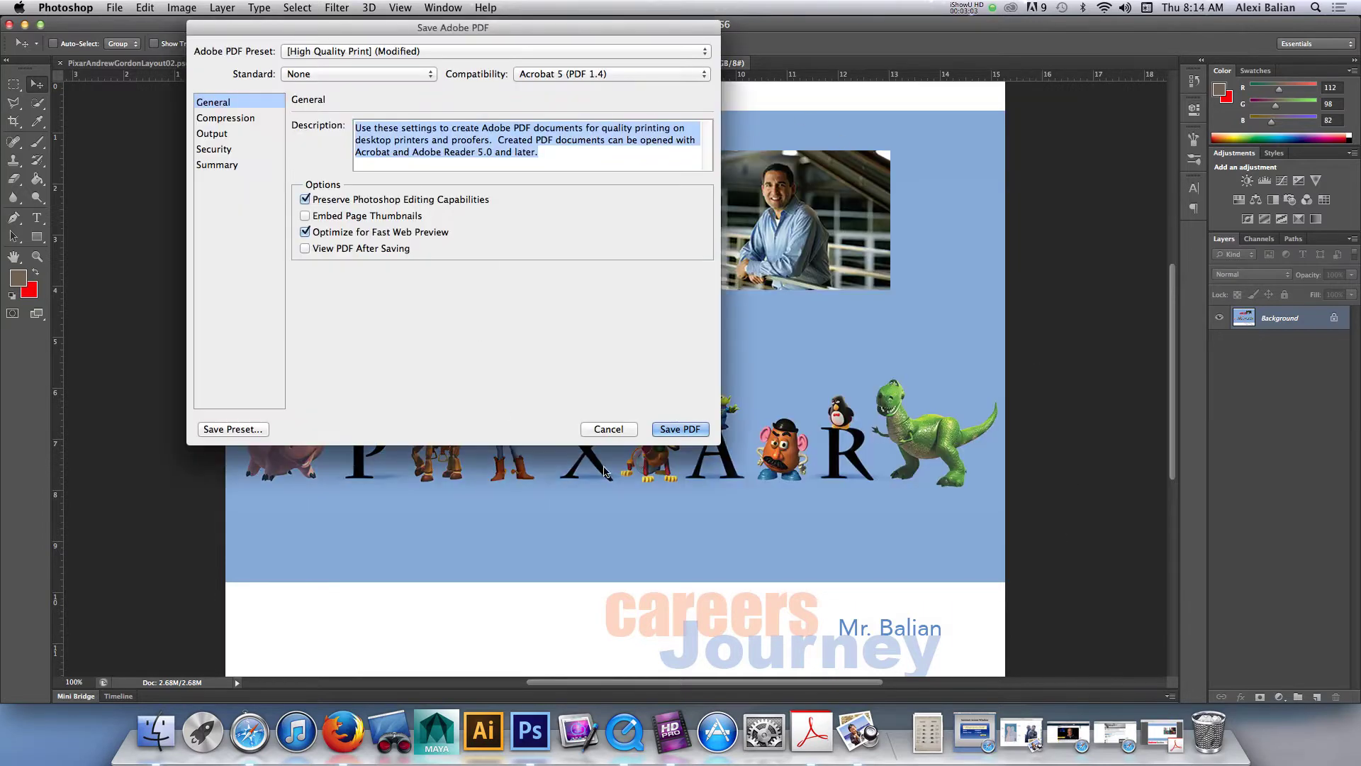
{"action": "left_click", "coordinate": [667, 428]}
{"action": "left_click", "coordinate": [433, 63]}
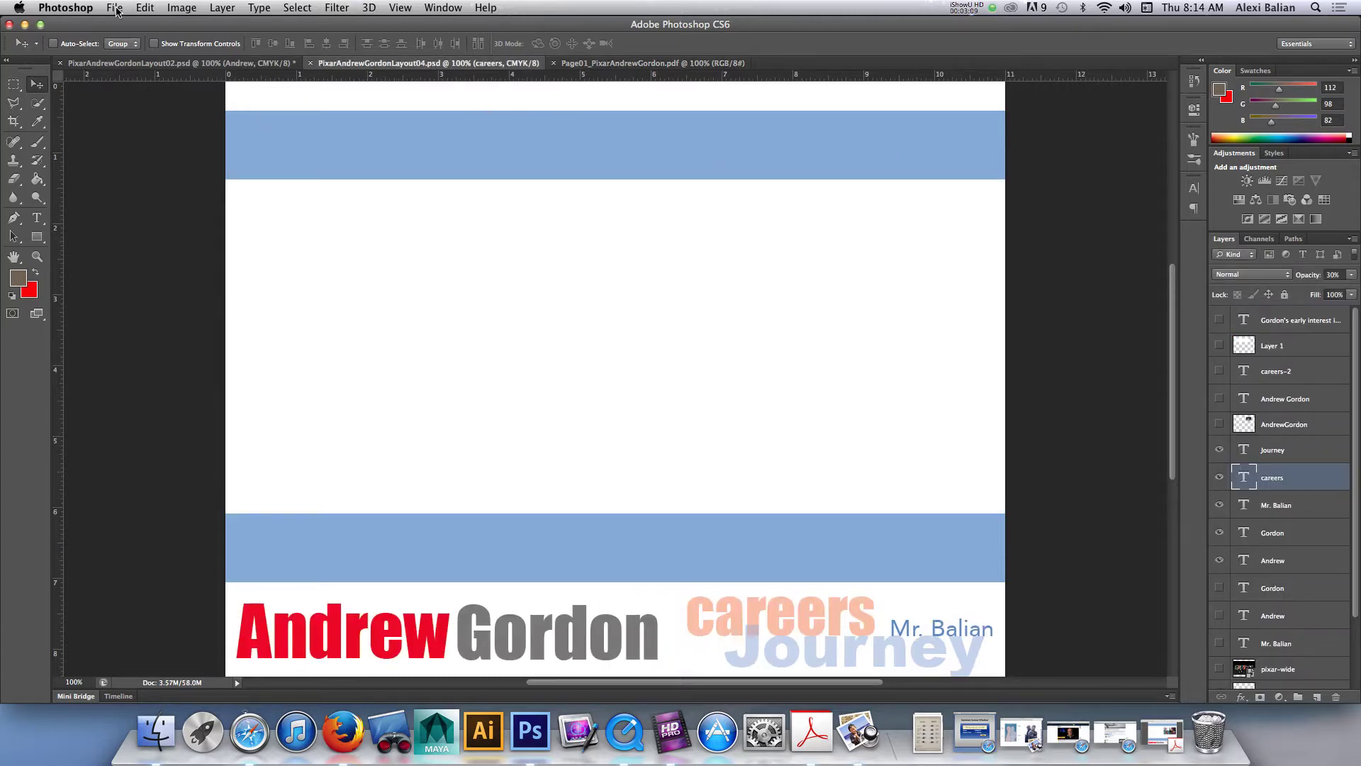
Step: Save the Layout04 page as the Photoshop PDF Pg2_DemoReel.pdf with default PDF options
{"action": "key", "text": "super+shift+s"}
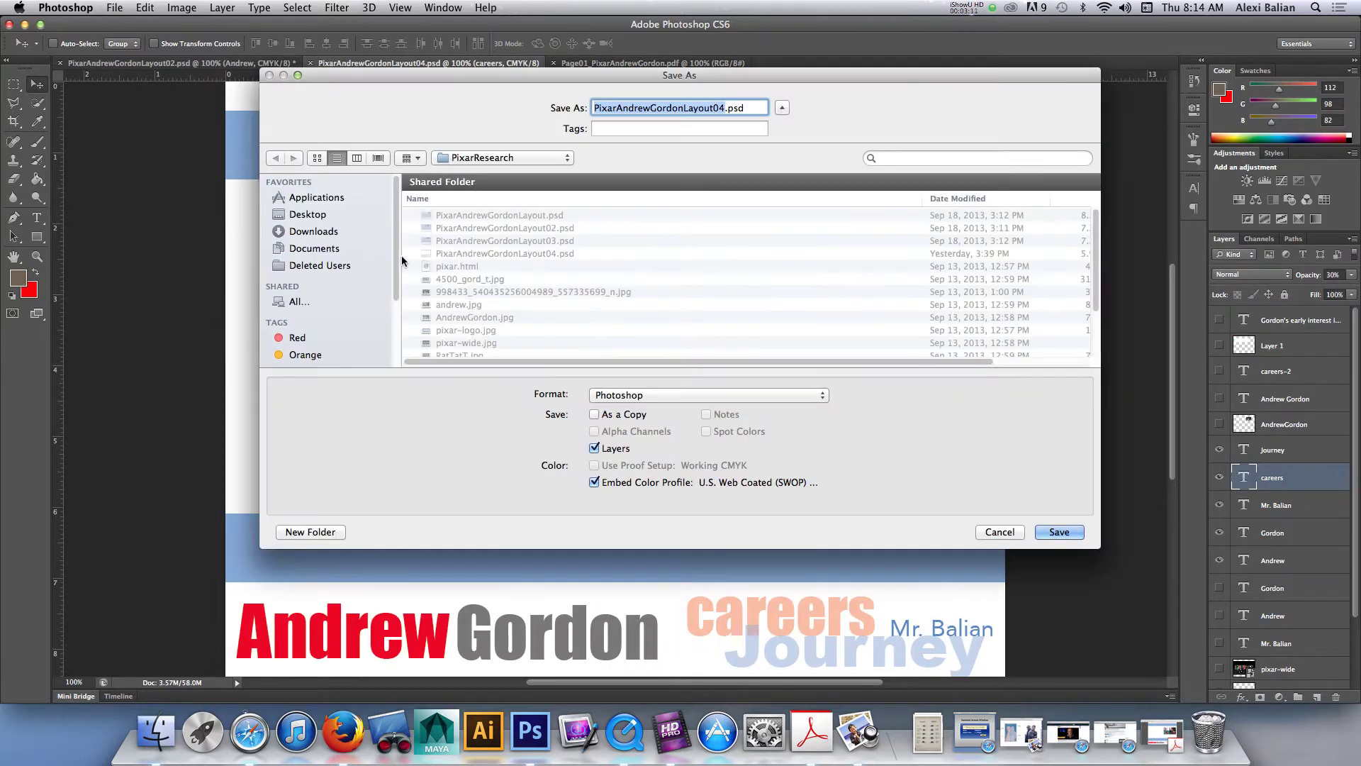
{"action": "left_click", "coordinate": [630, 401]}
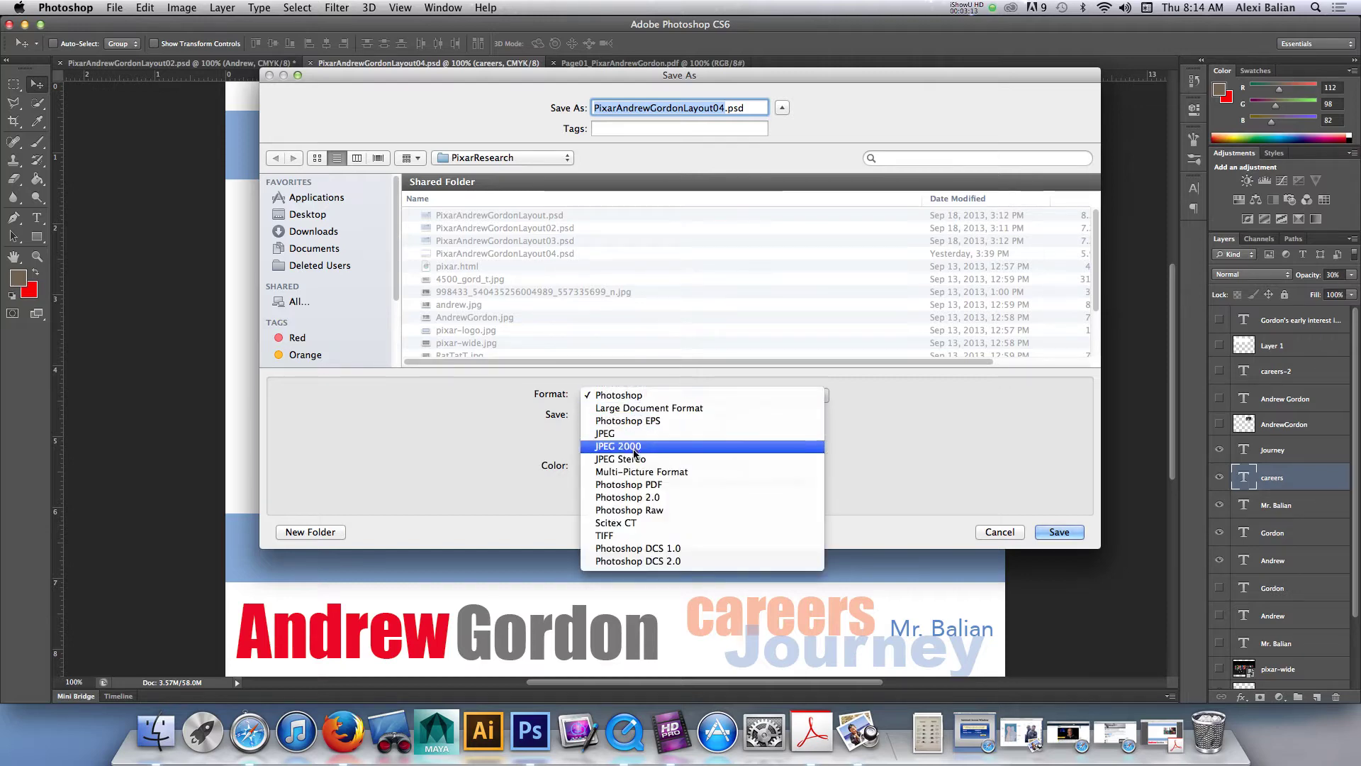
{"action": "left_click", "coordinate": [637, 489]}
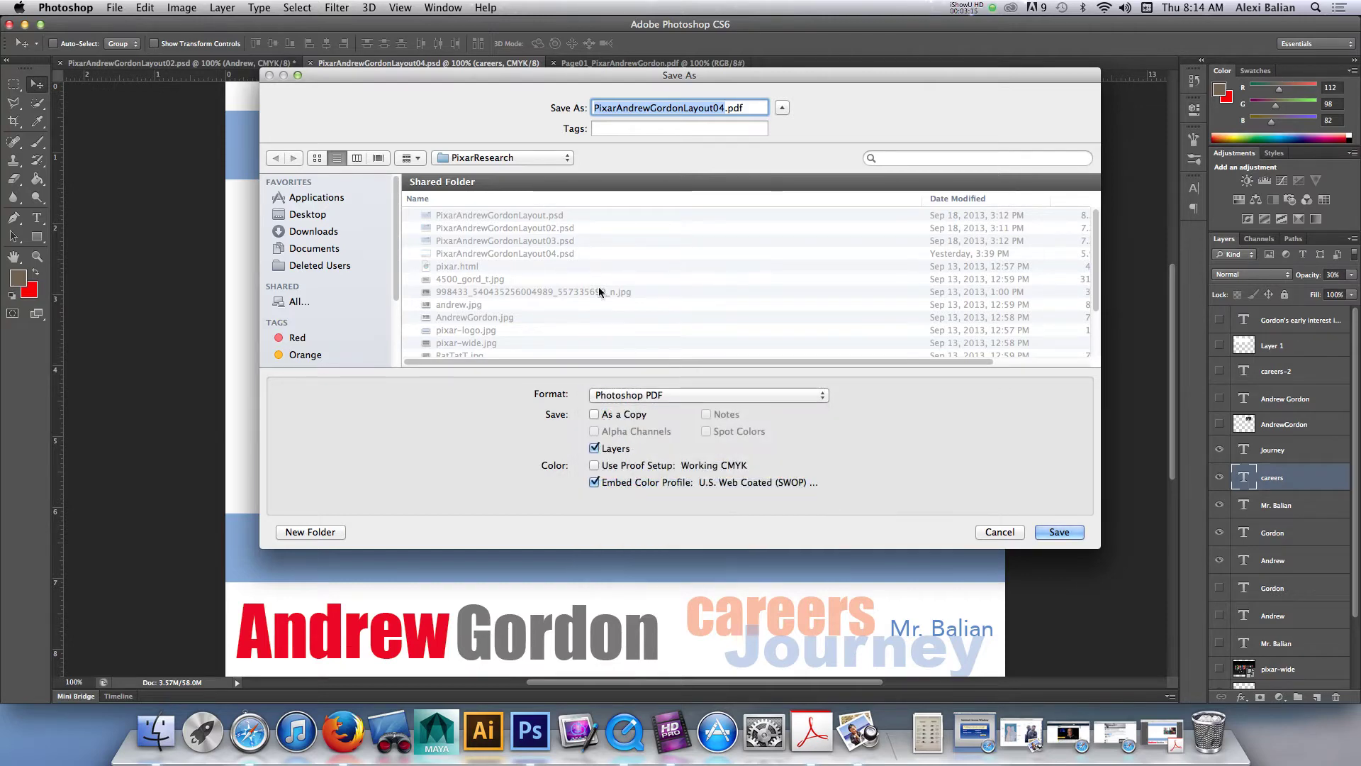
{"action": "left_click", "coordinate": [595, 108]}
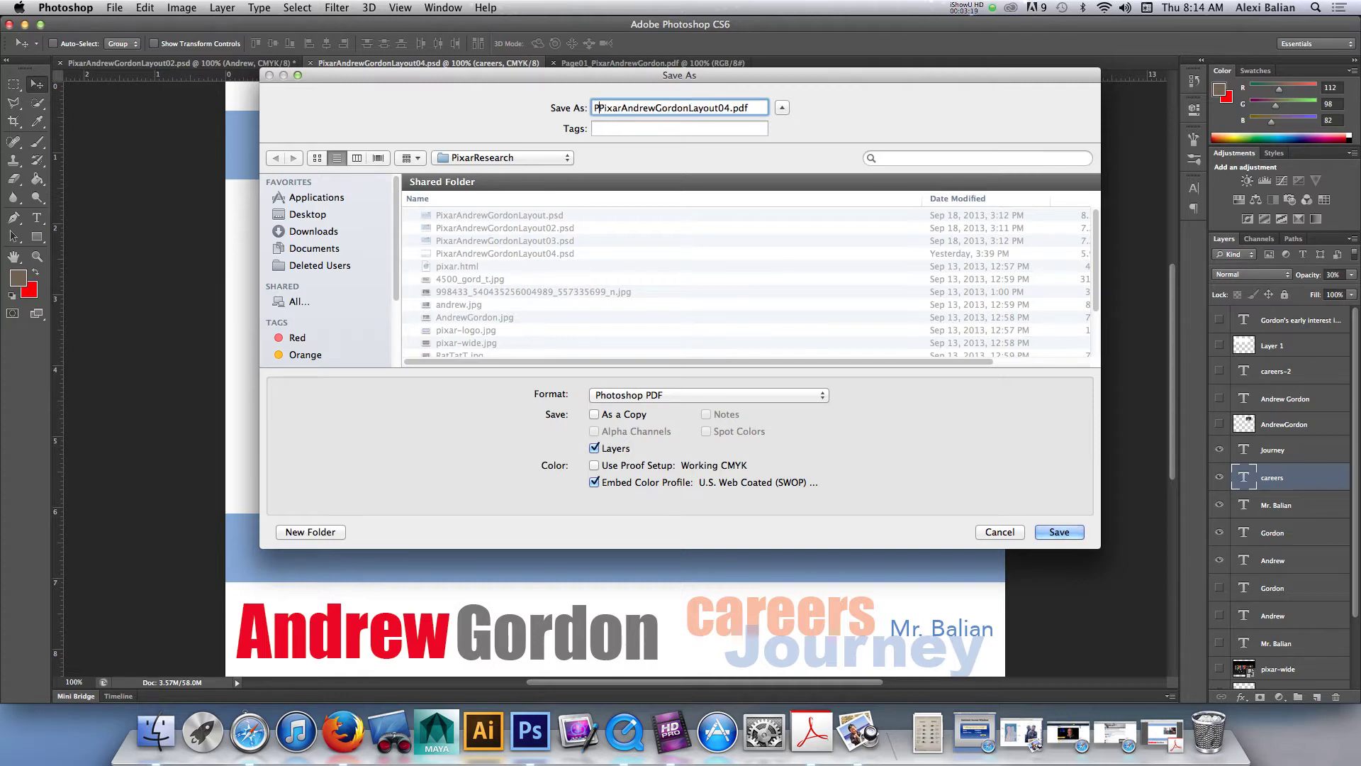
{"action": "type", "text": "g2_"}
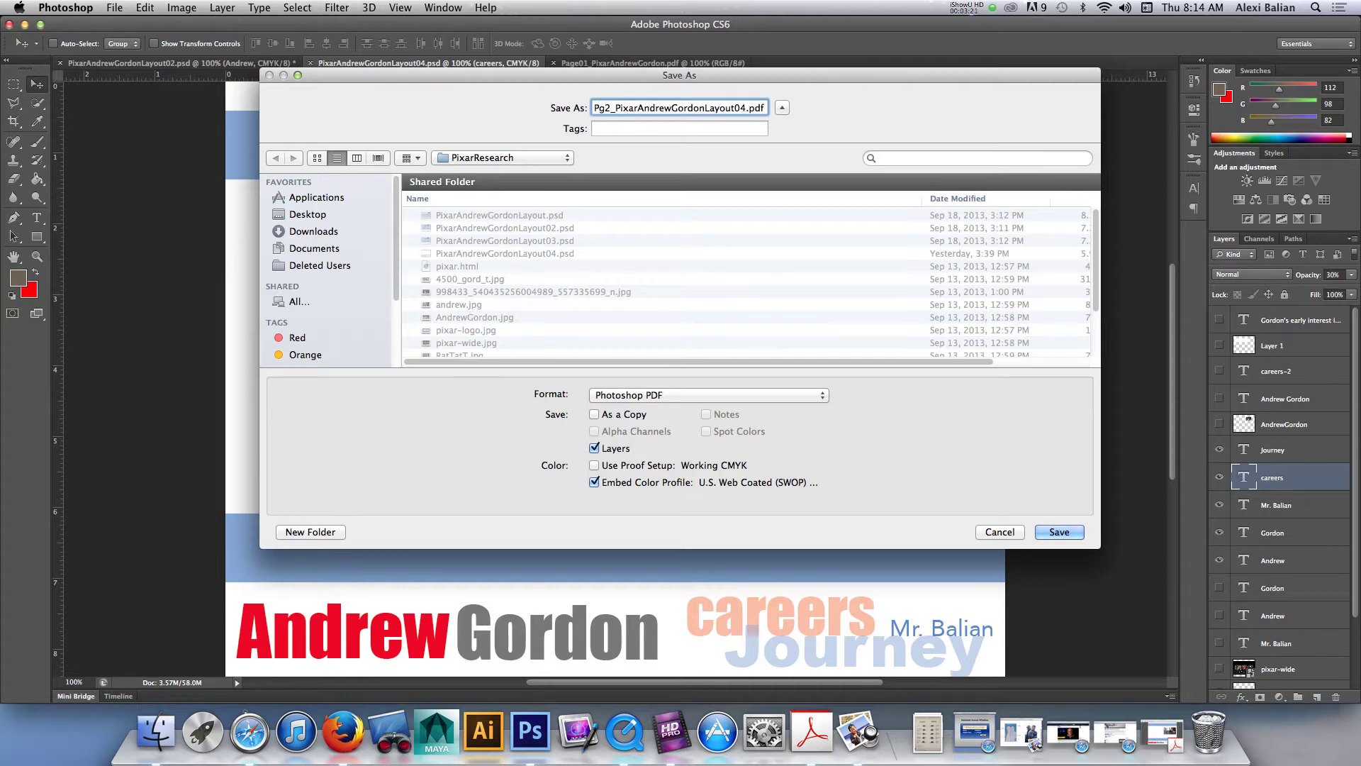
{"action": "type", "text": "Media"}
{"action": "left_click_drag", "start_coordinate": [642, 108], "coordinate": [766, 107]}
{"action": "key", "text": "BackSpace"}
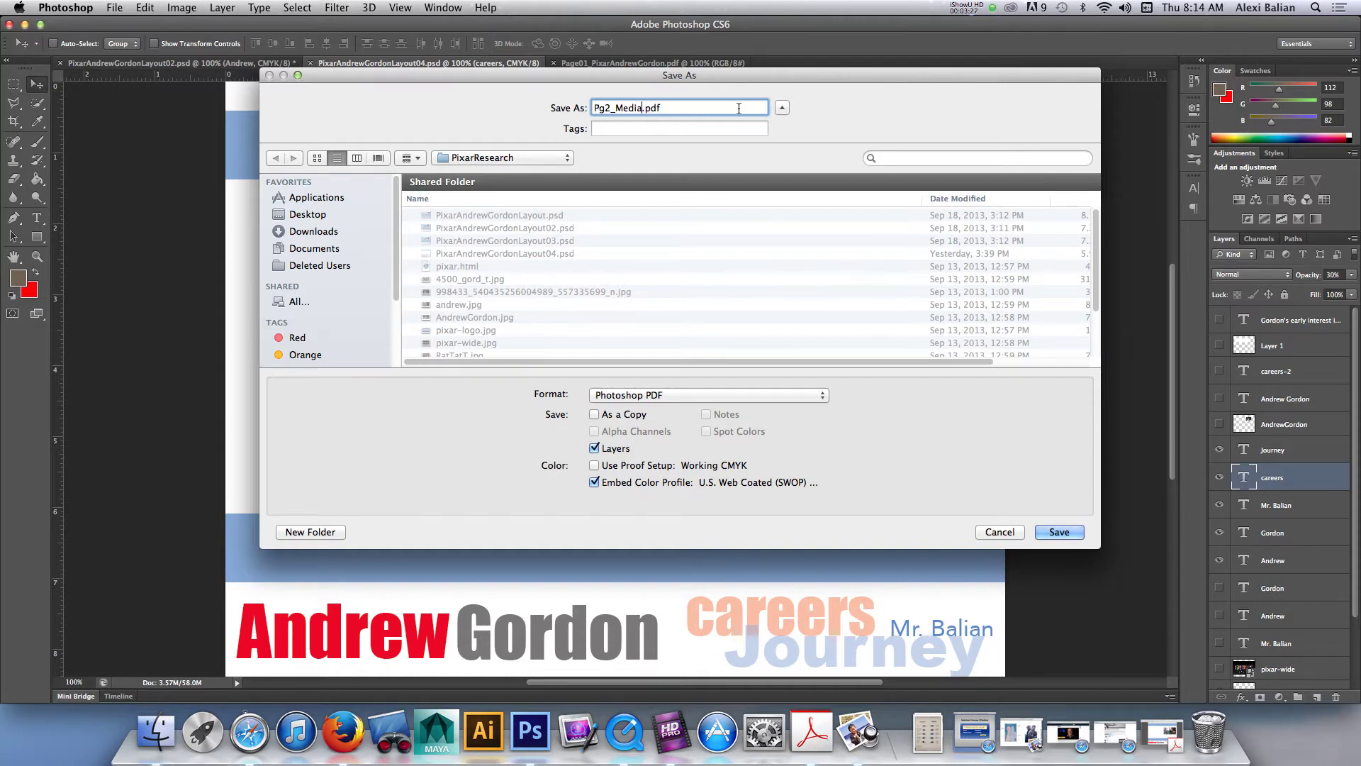
{"action": "double_click", "coordinate": [617, 108]}
{"action": "key", "text": "BackSpace"}
{"action": "type", "text": "DemoReel"}
{"action": "key", "text": "Return"}
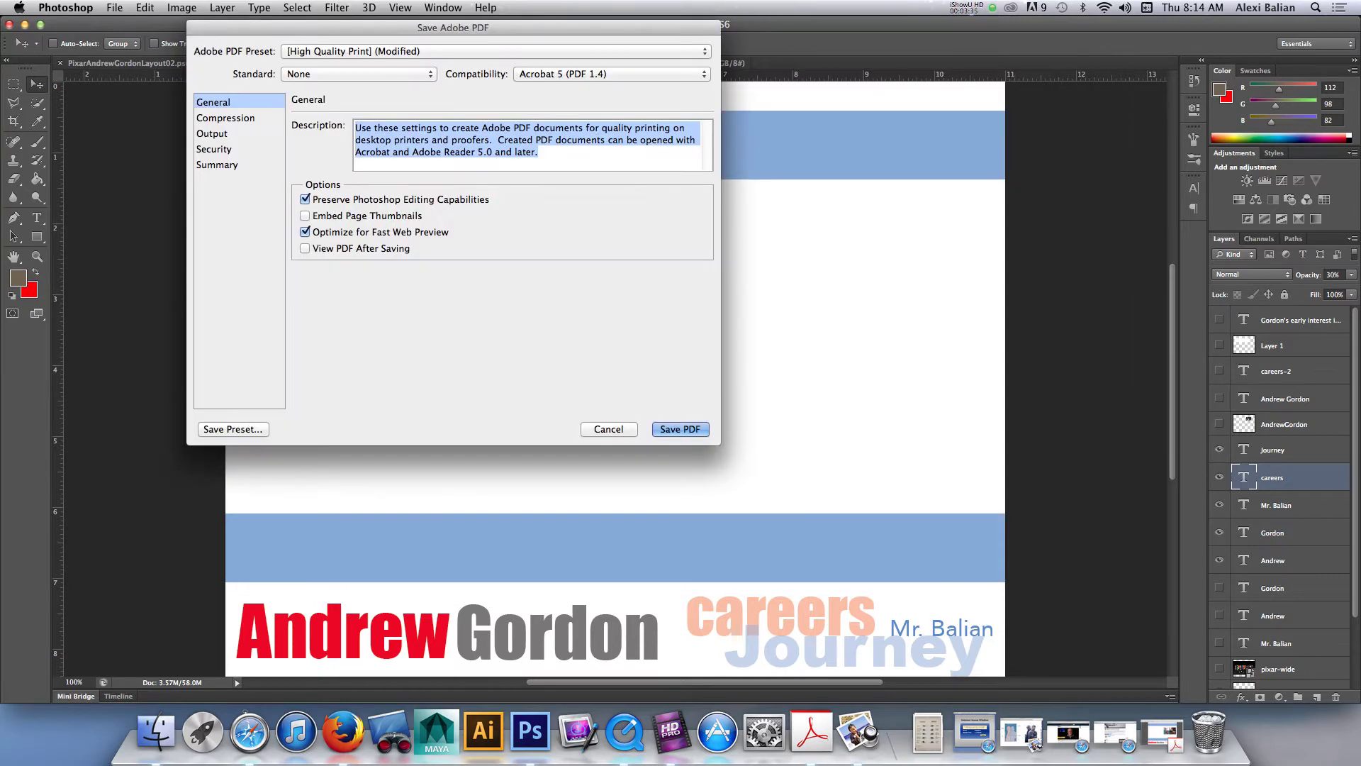
{"action": "left_click", "coordinate": [670, 430]}
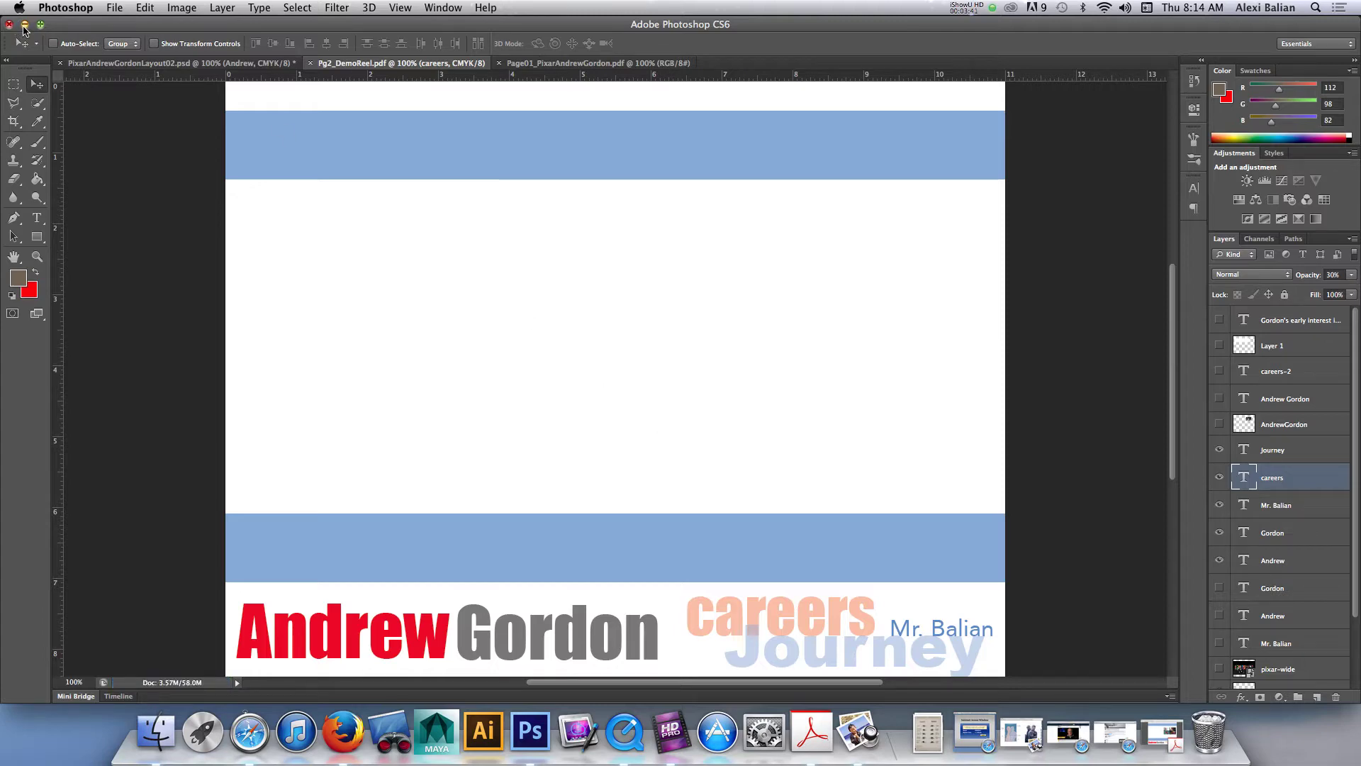
{"action": "left_click", "coordinate": [24, 25]}
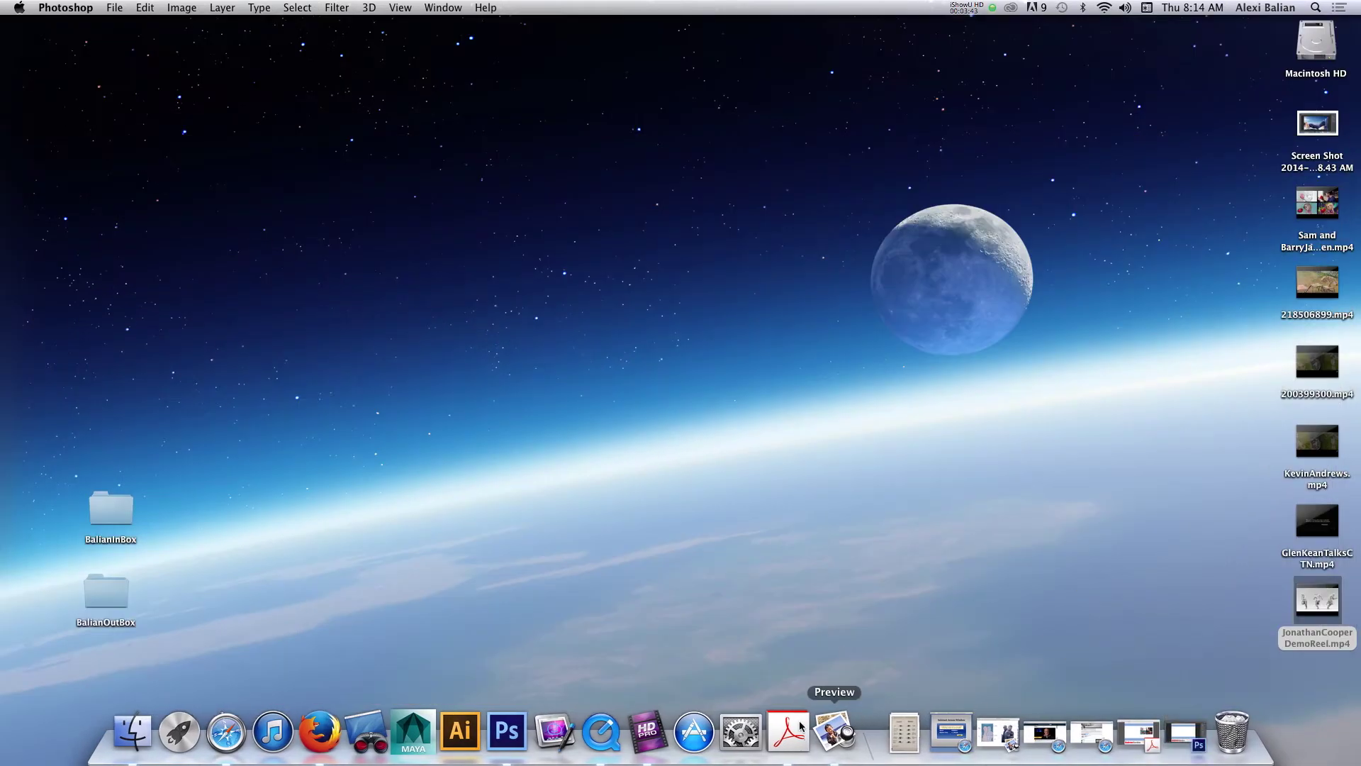
{"action": "left_click", "coordinate": [783, 741]}
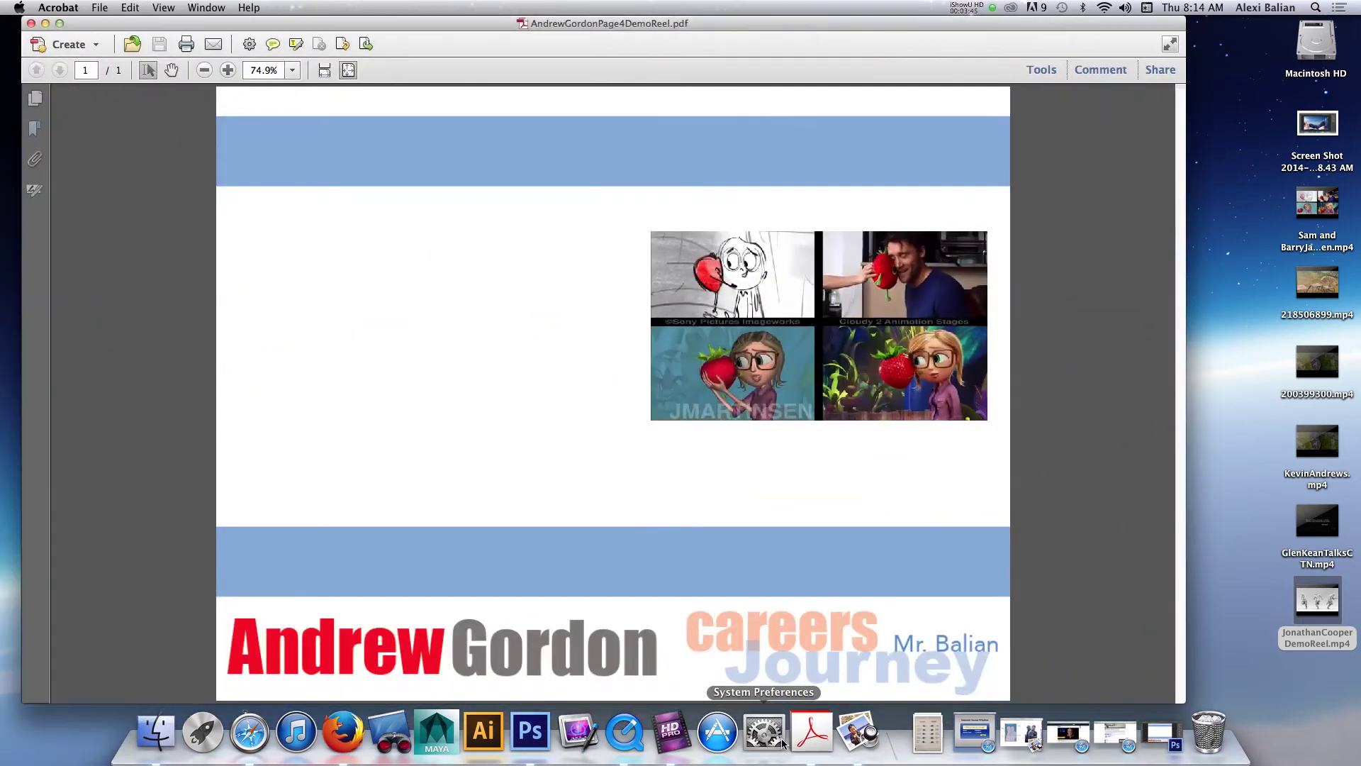
{"action": "left_click", "coordinate": [100, 8]}
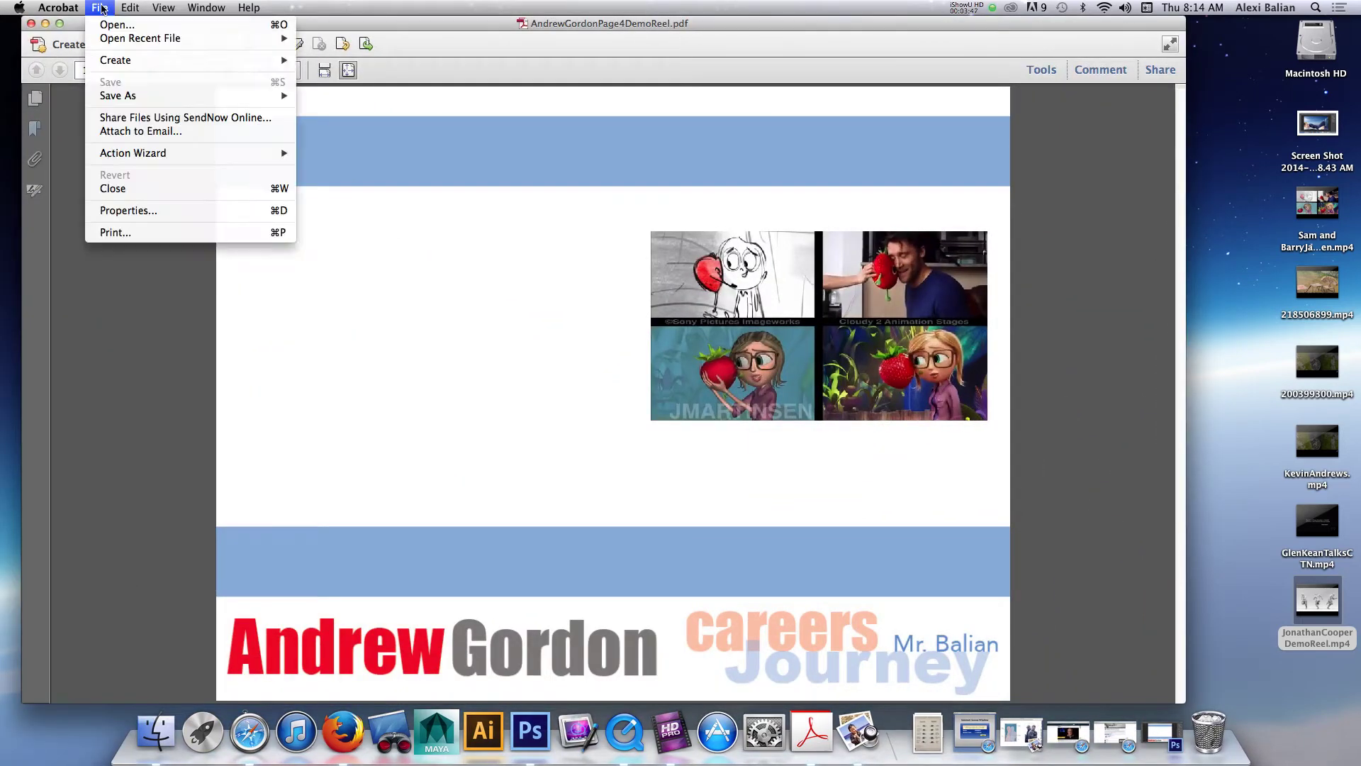
{"action": "left_click", "coordinate": [102, 25]}
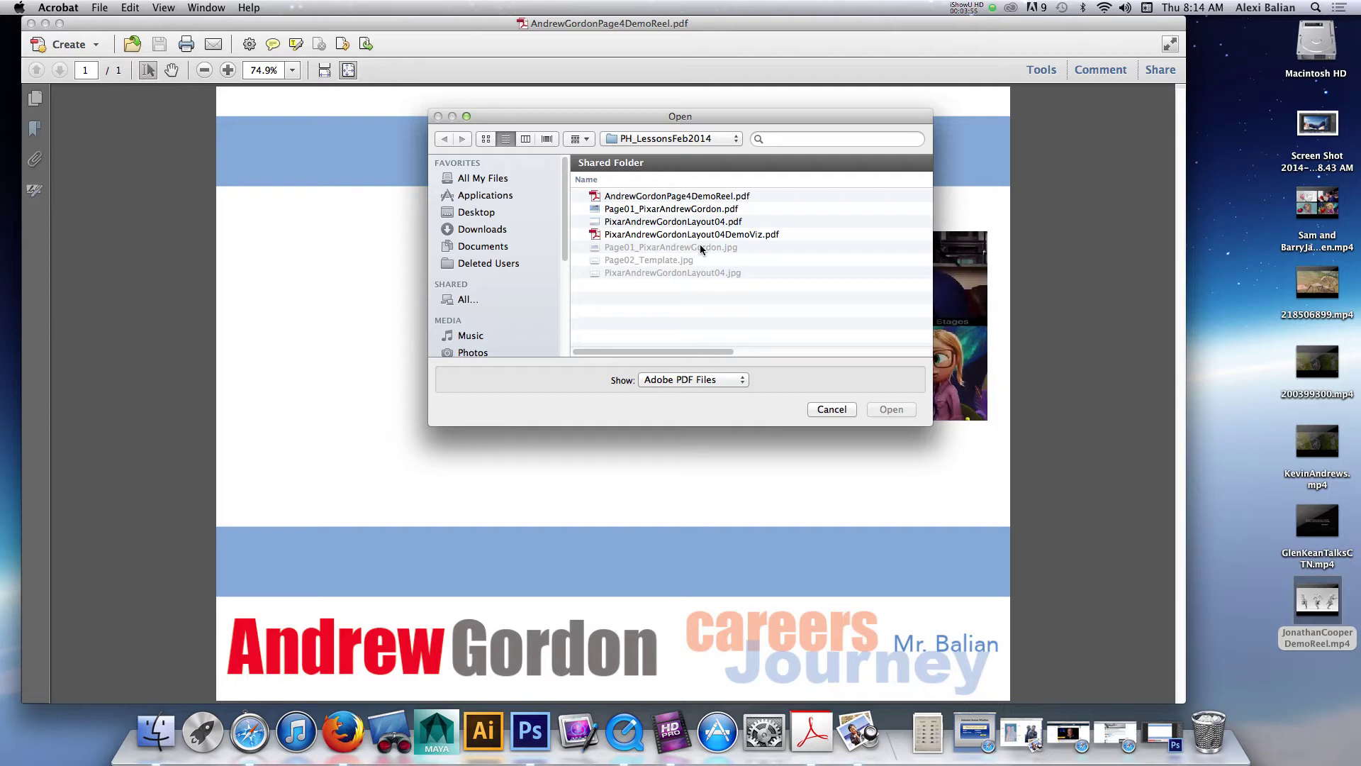
{"action": "left_click", "coordinate": [679, 200]}
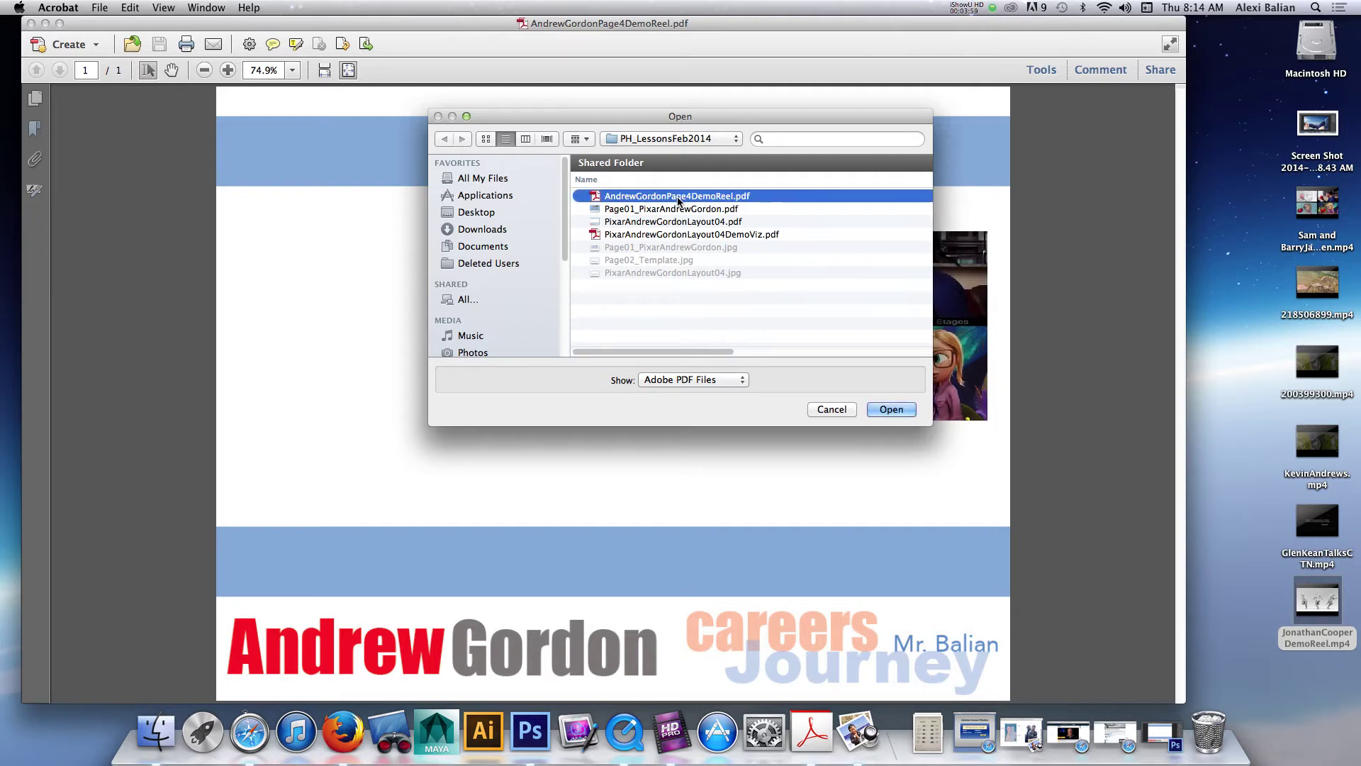
{"action": "left_click", "coordinate": [892, 410]}
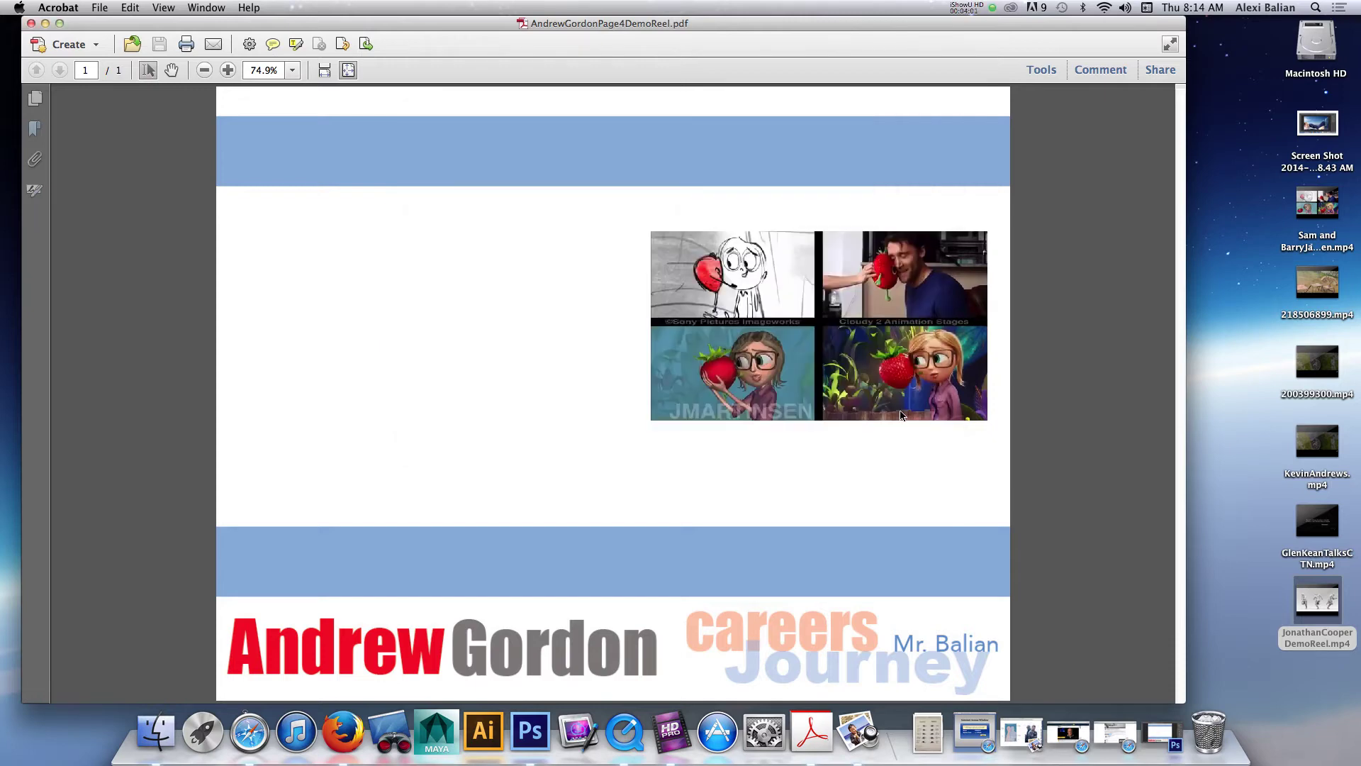
{"action": "left_click", "coordinate": [31, 23]}
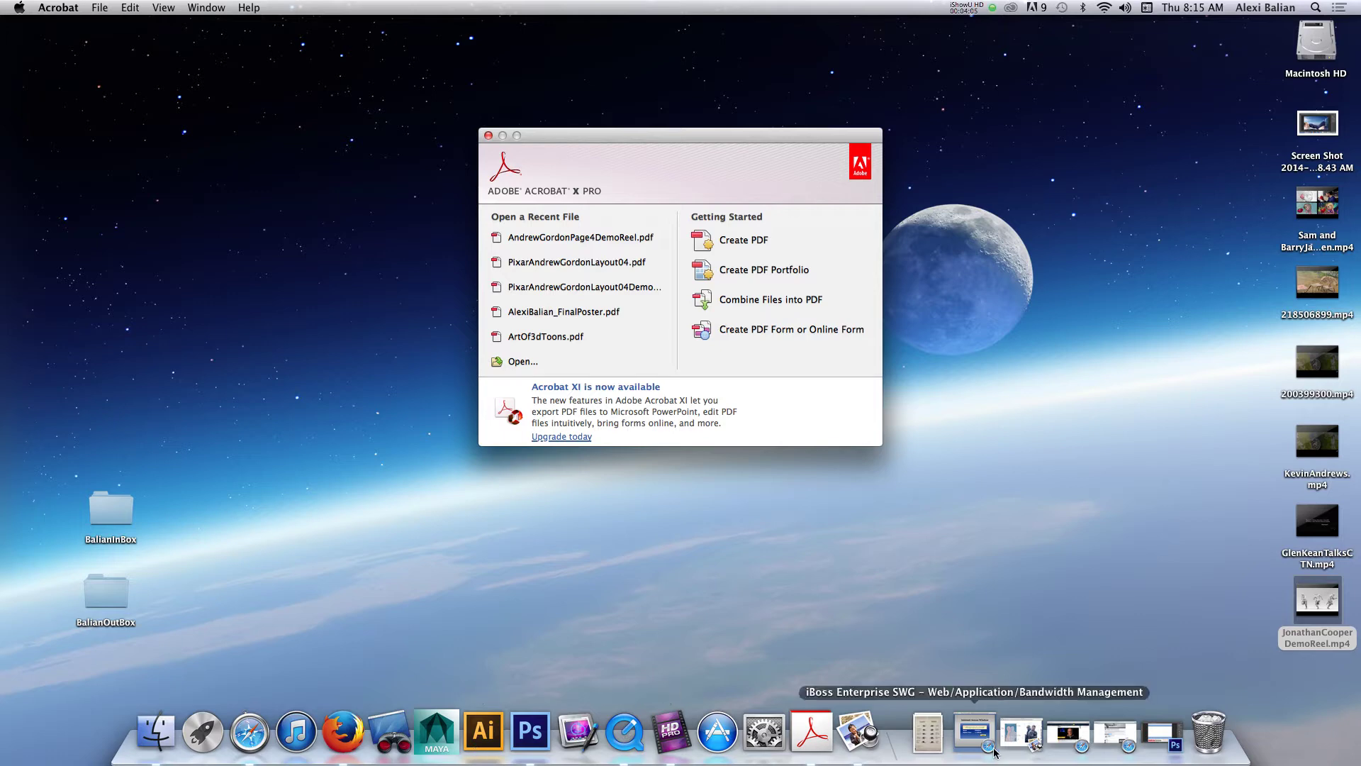
{"action": "left_click", "coordinate": [1166, 736]}
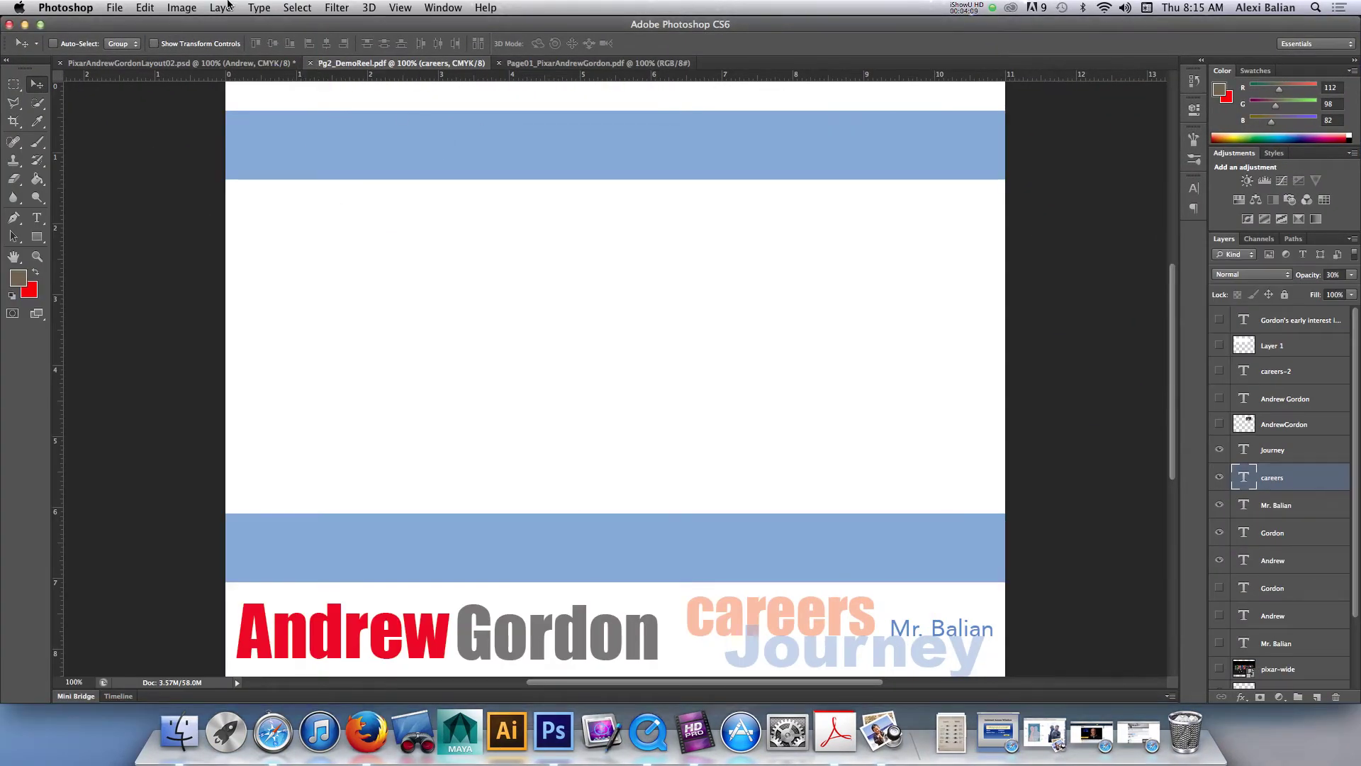
Step: Save Pg2_DemoReel.pdf as a Photoshop PDF into the PH_LessonsFeb2014 folder
{"action": "key", "text": "super+shift+s"}
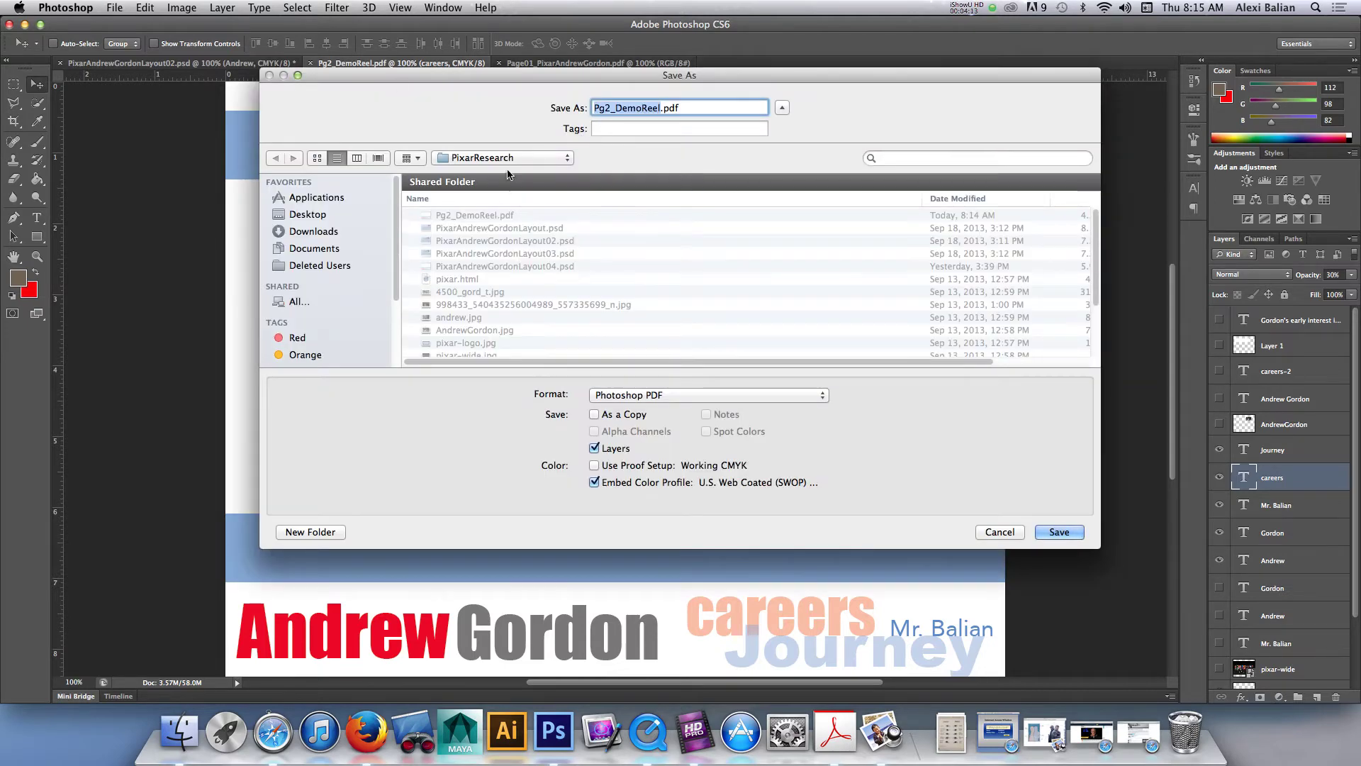
{"action": "left_click", "coordinate": [506, 160]}
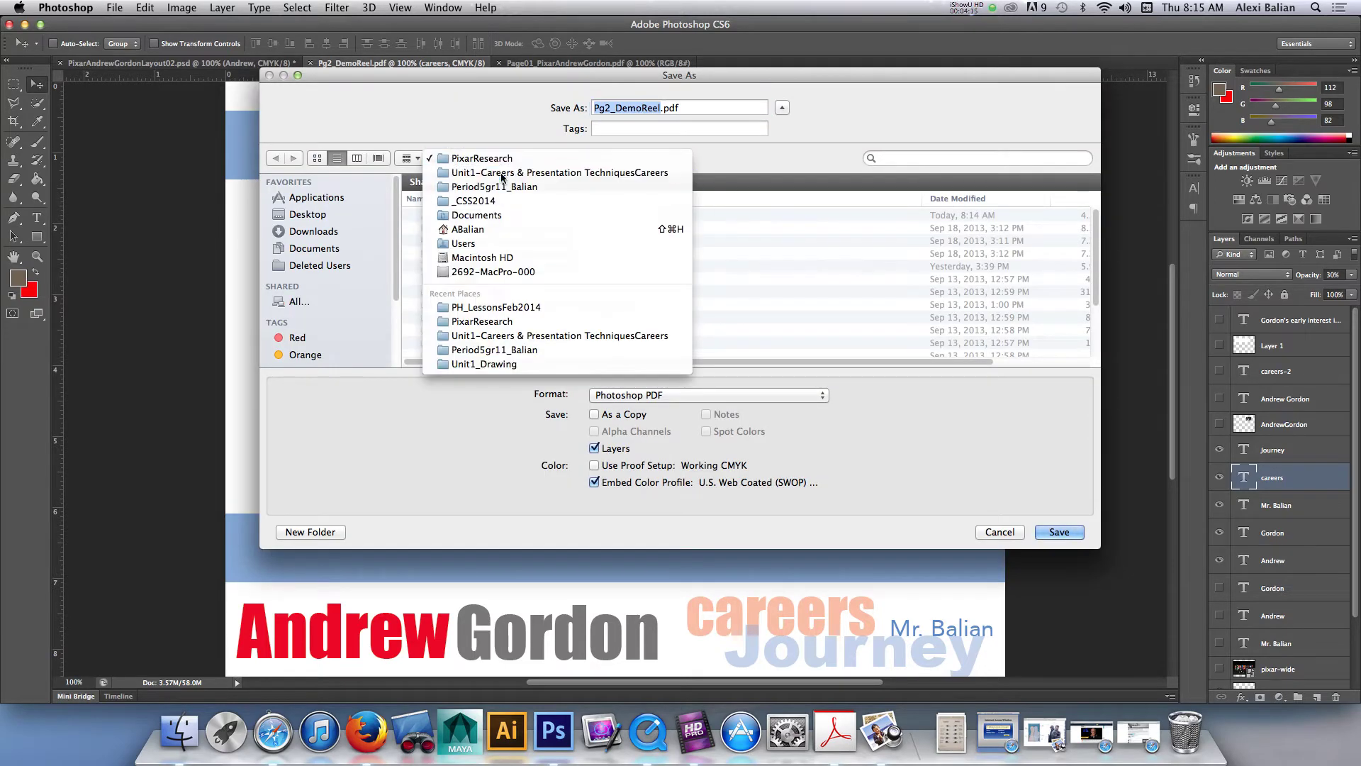
{"action": "left_click", "coordinate": [505, 172]}
{"action": "left_click", "coordinate": [412, 228]}
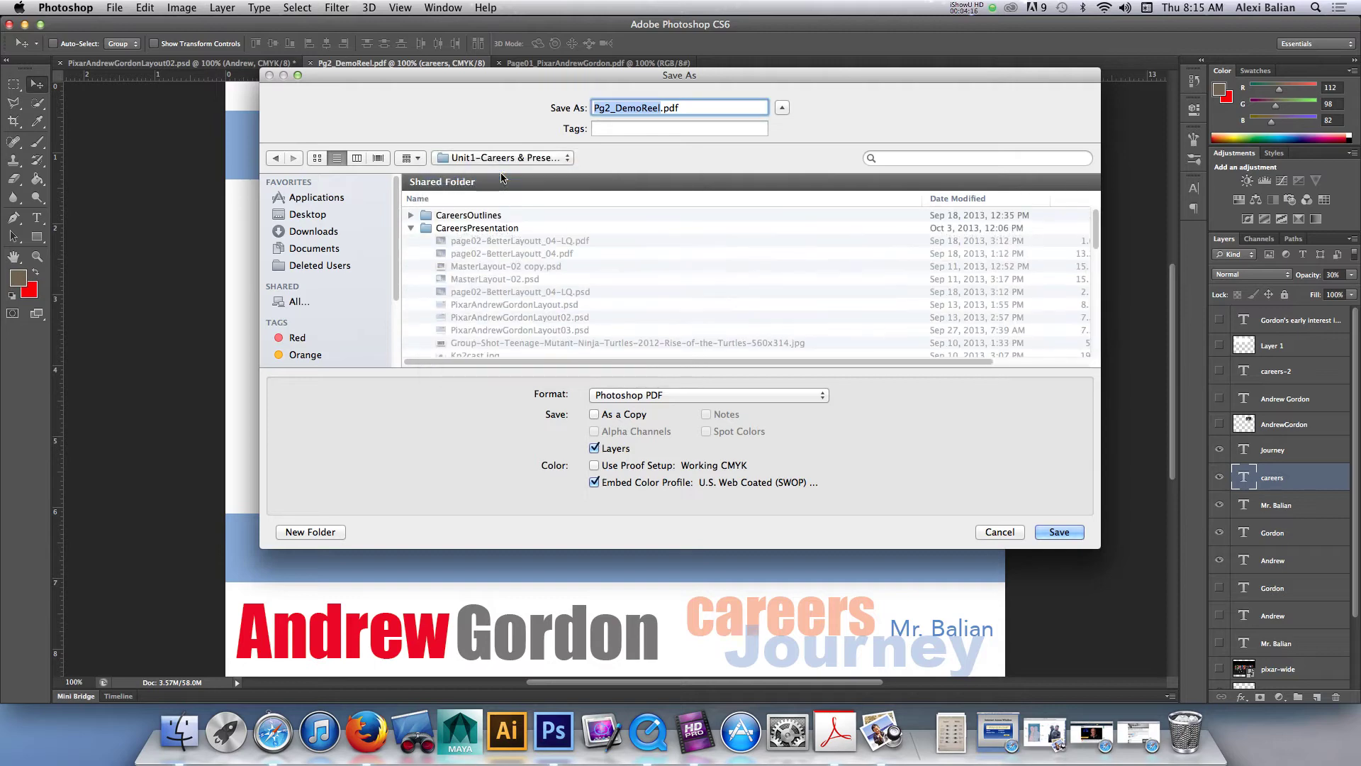
{"action": "left_click", "coordinate": [412, 228]}
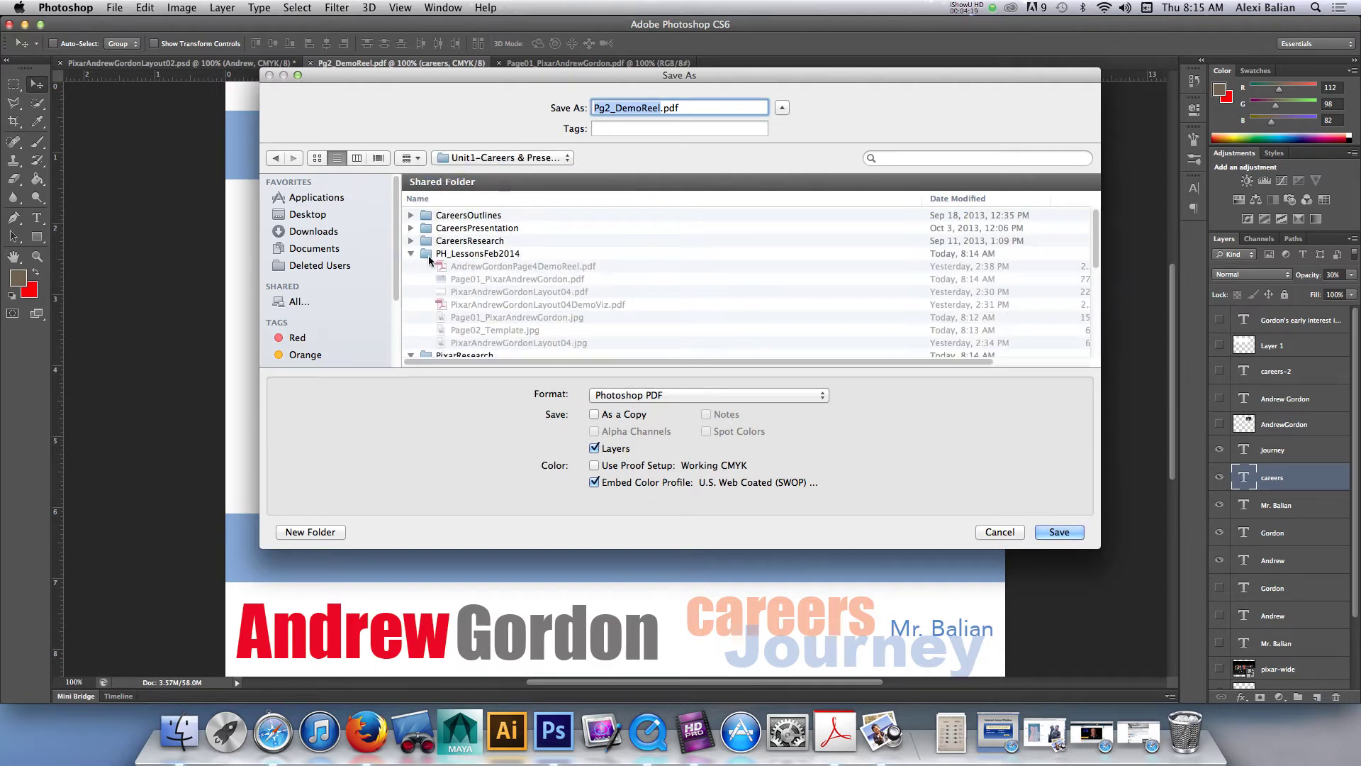
{"action": "double_click", "coordinate": [424, 255]}
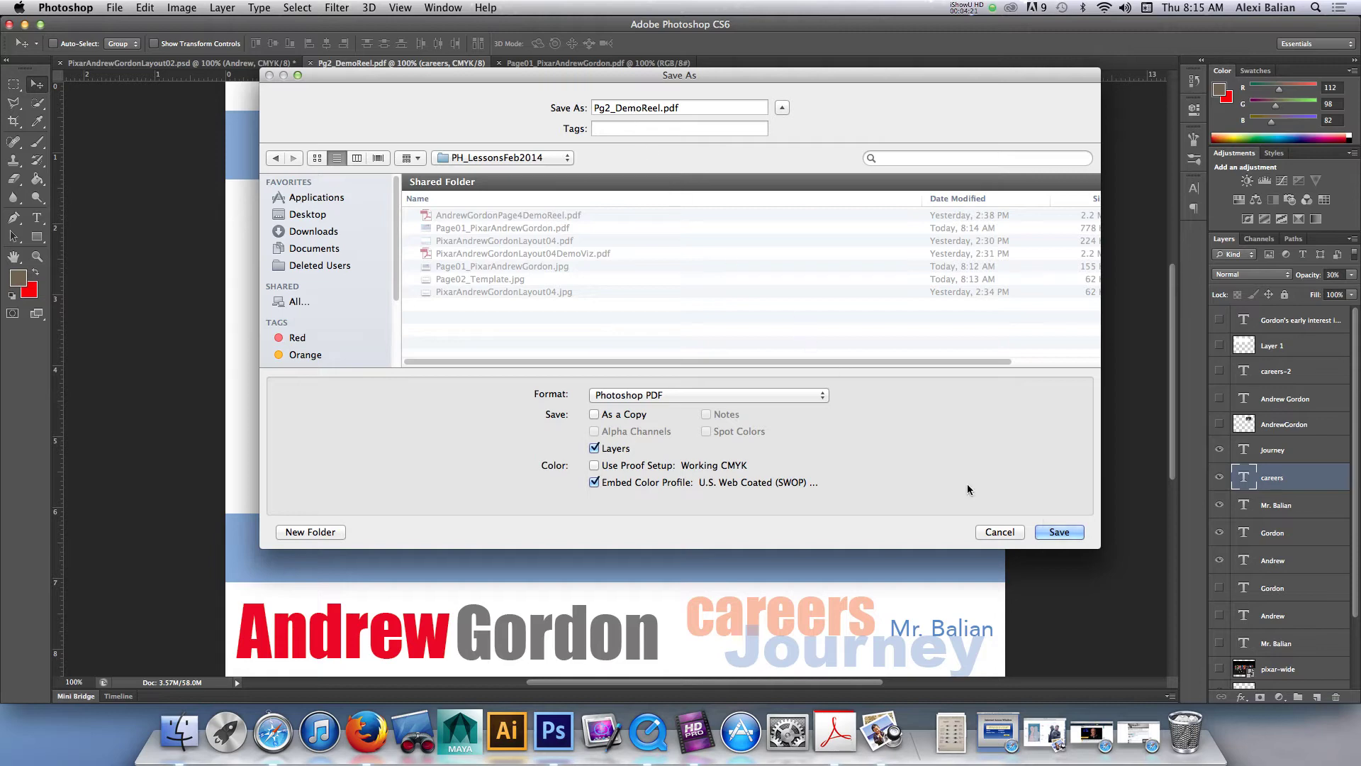
{"action": "left_click", "coordinate": [1071, 535]}
{"action": "left_click", "coordinate": [680, 429]}
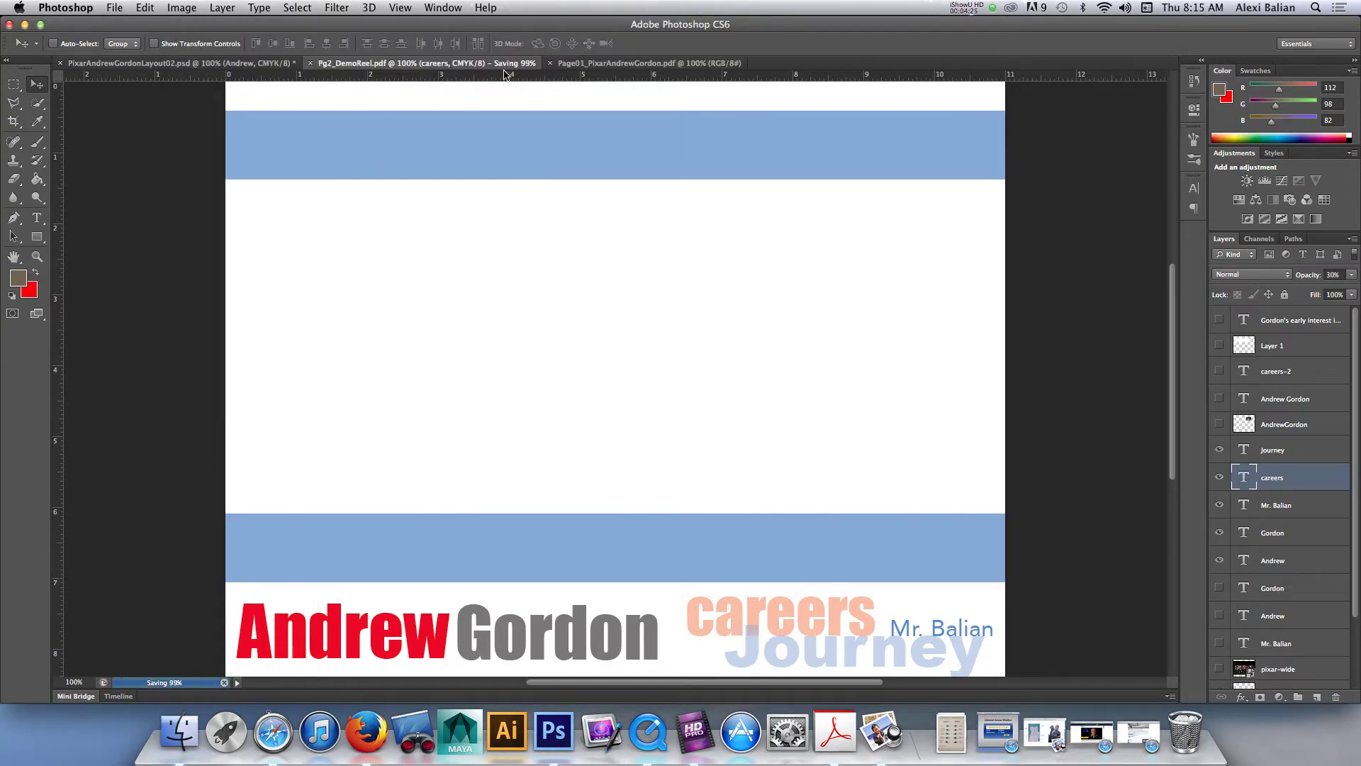
Step: Save the Layout02 page as the Photoshop PDF Page01.pdf in PH_LessonsFeb2014
{"action": "left_click", "coordinate": [247, 65]}
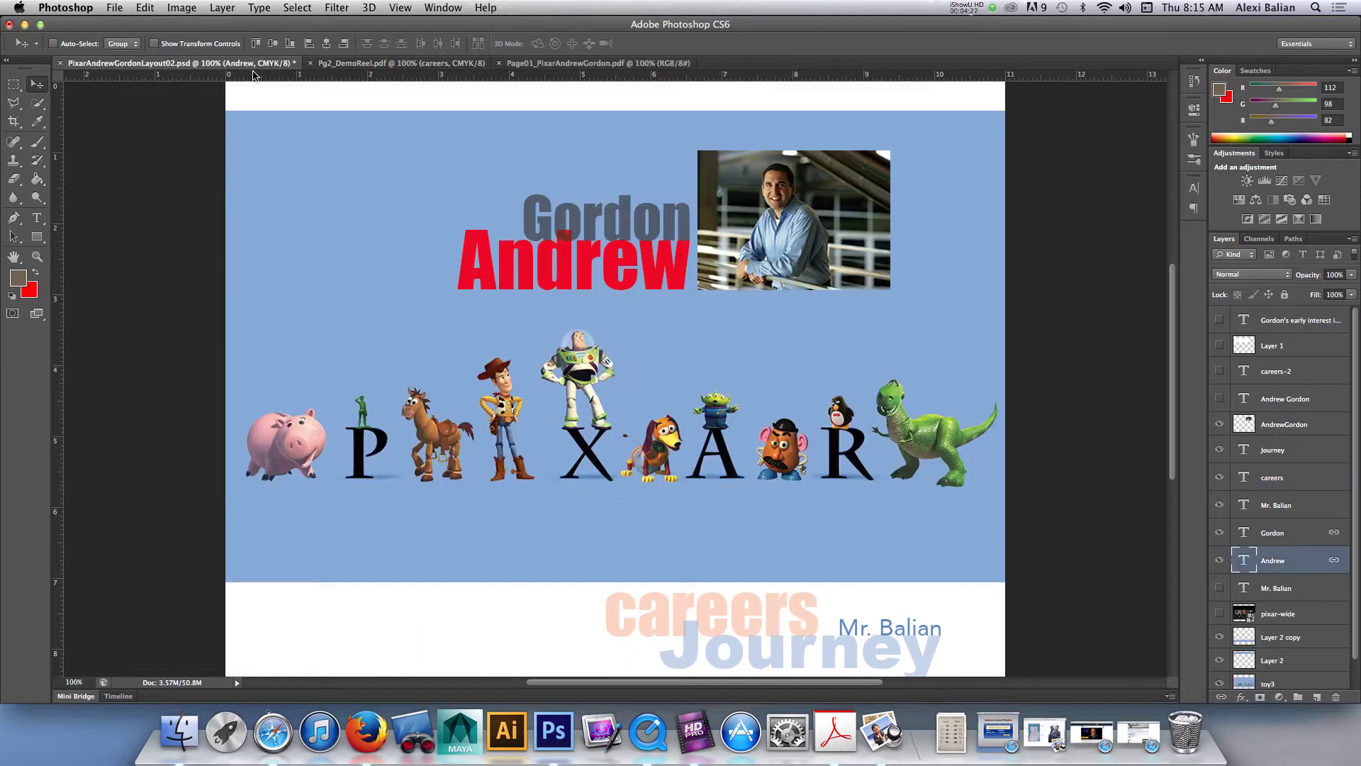
{"action": "key", "text": "super+shift+s"}
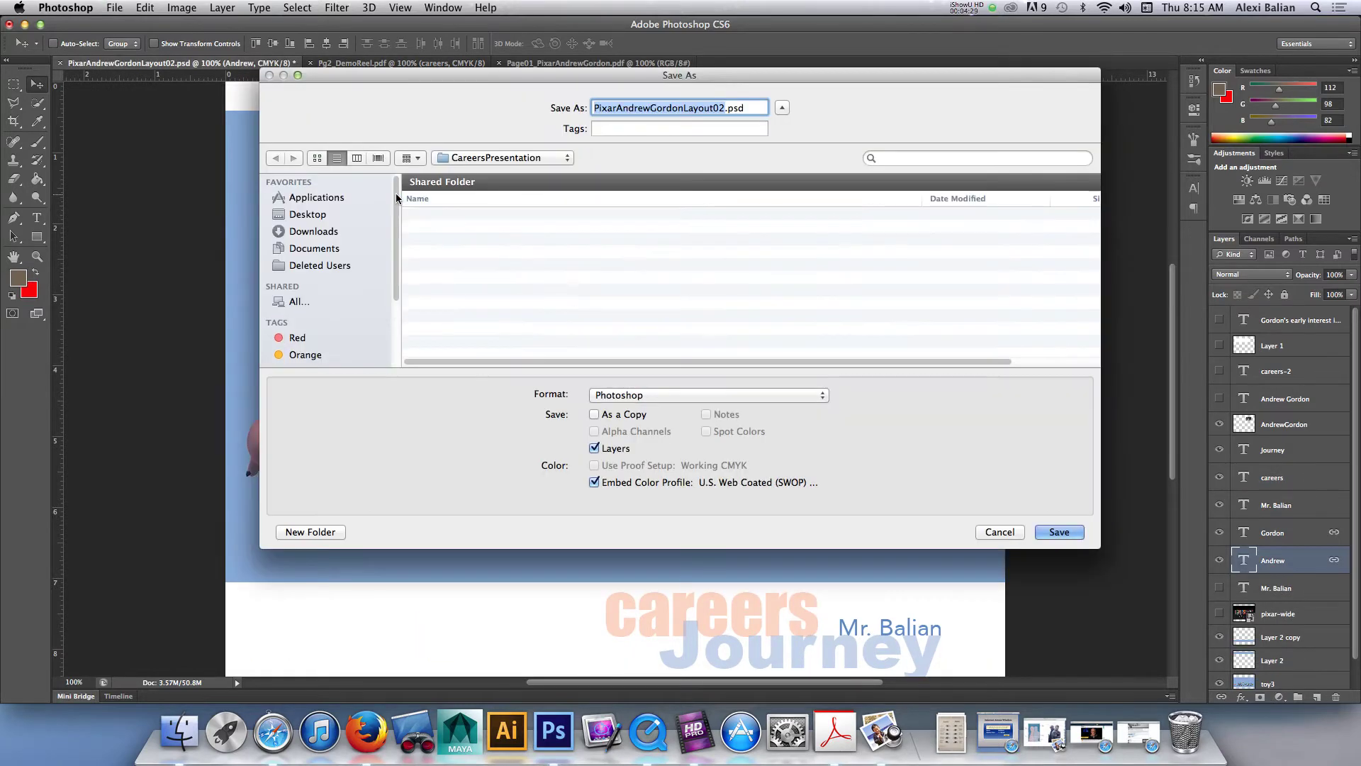
{"action": "left_click", "coordinate": [515, 158]}
{"action": "left_click", "coordinate": [510, 177]}
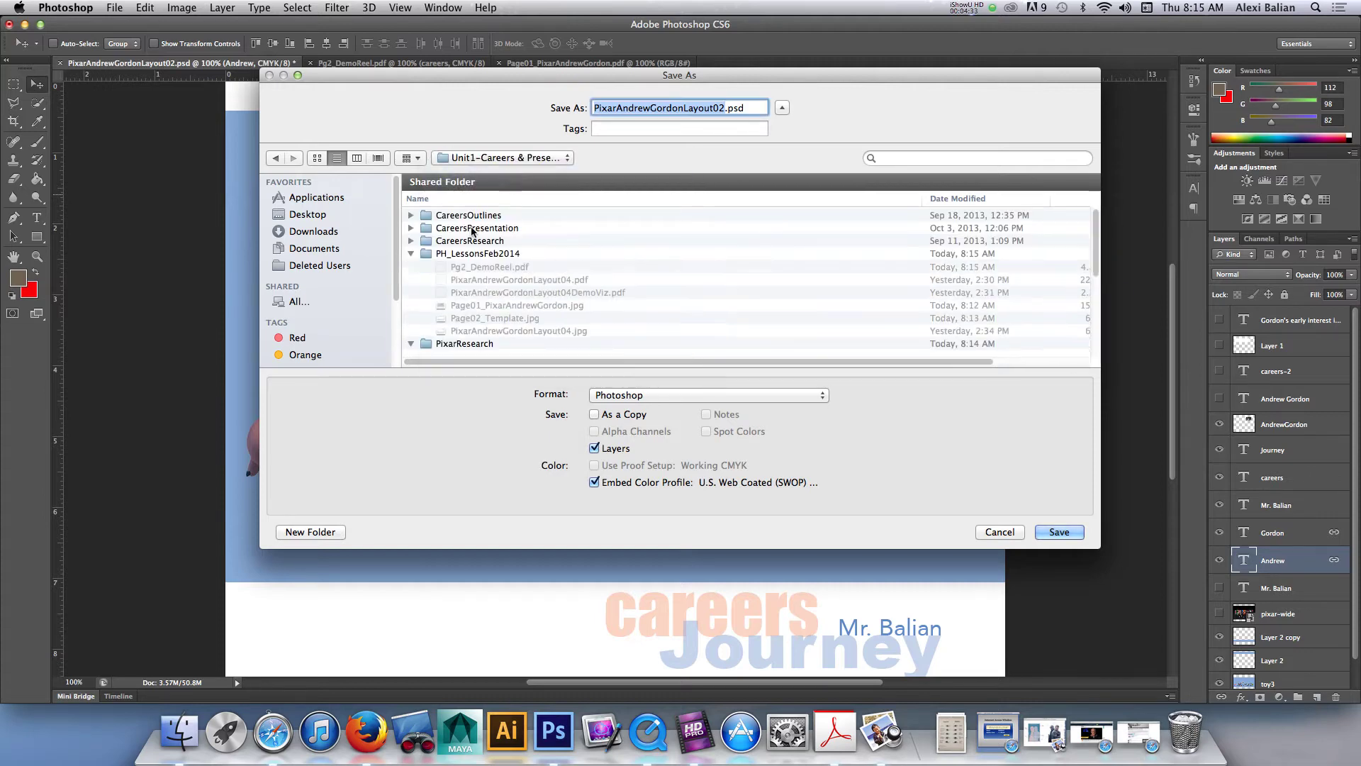
{"action": "double_click", "coordinate": [429, 254]}
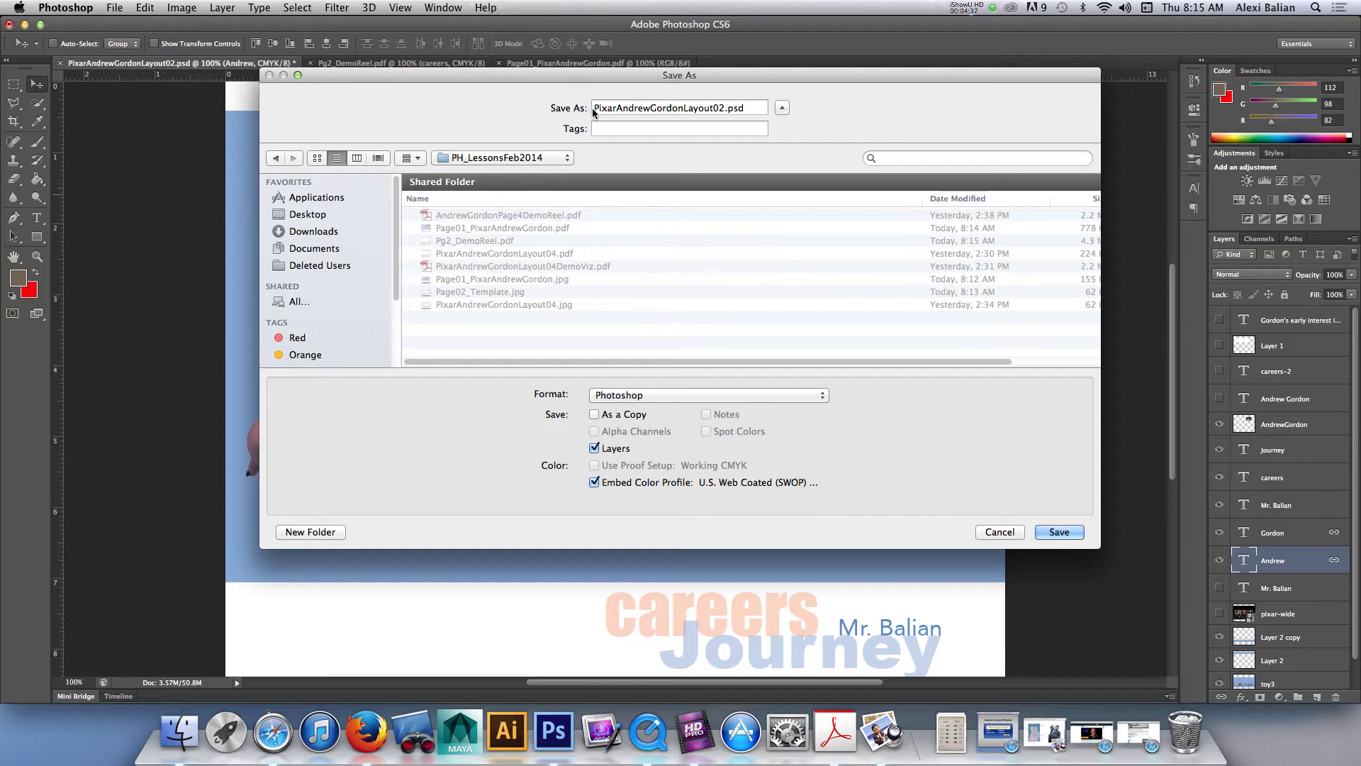
{"action": "left_click_drag", "start_coordinate": [593, 108], "coordinate": [745, 108]}
{"action": "left_click", "coordinate": [642, 395]}
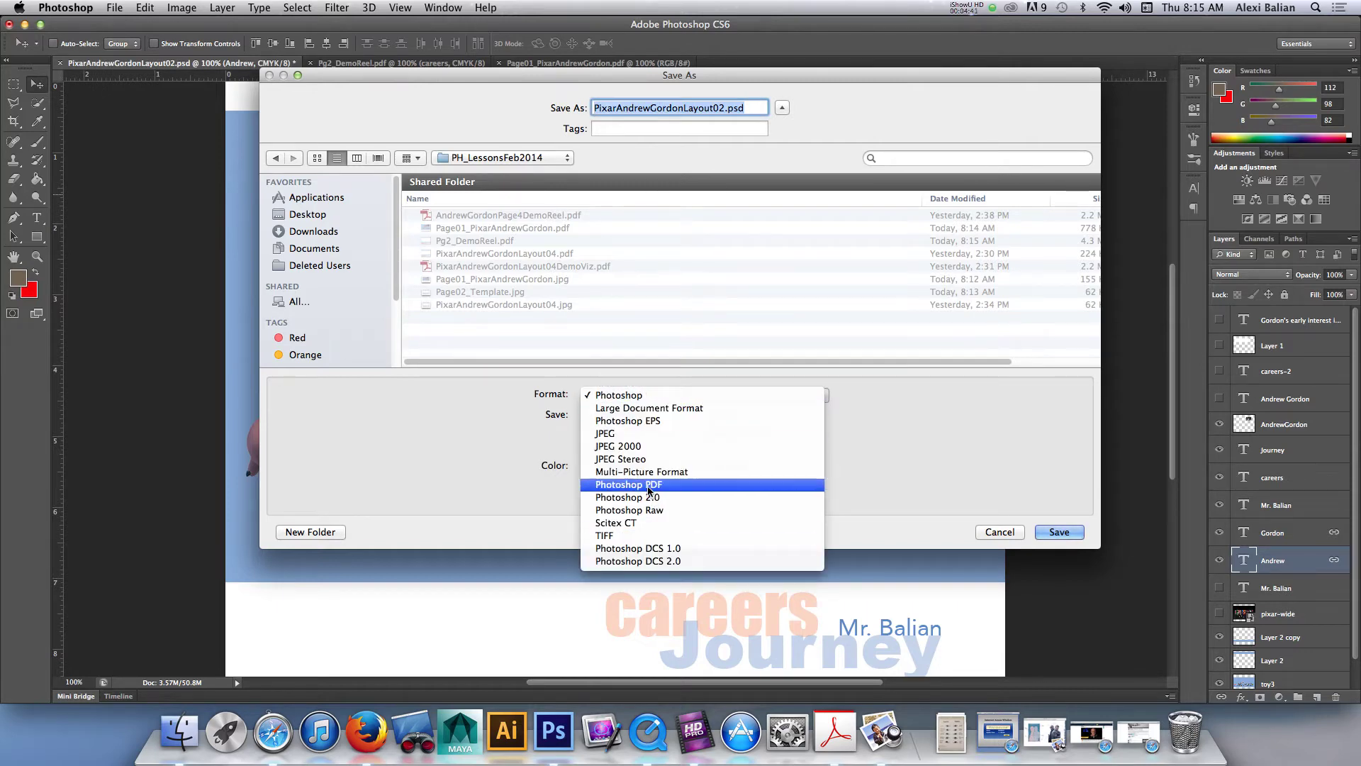
{"action": "left_click", "coordinate": [652, 486]}
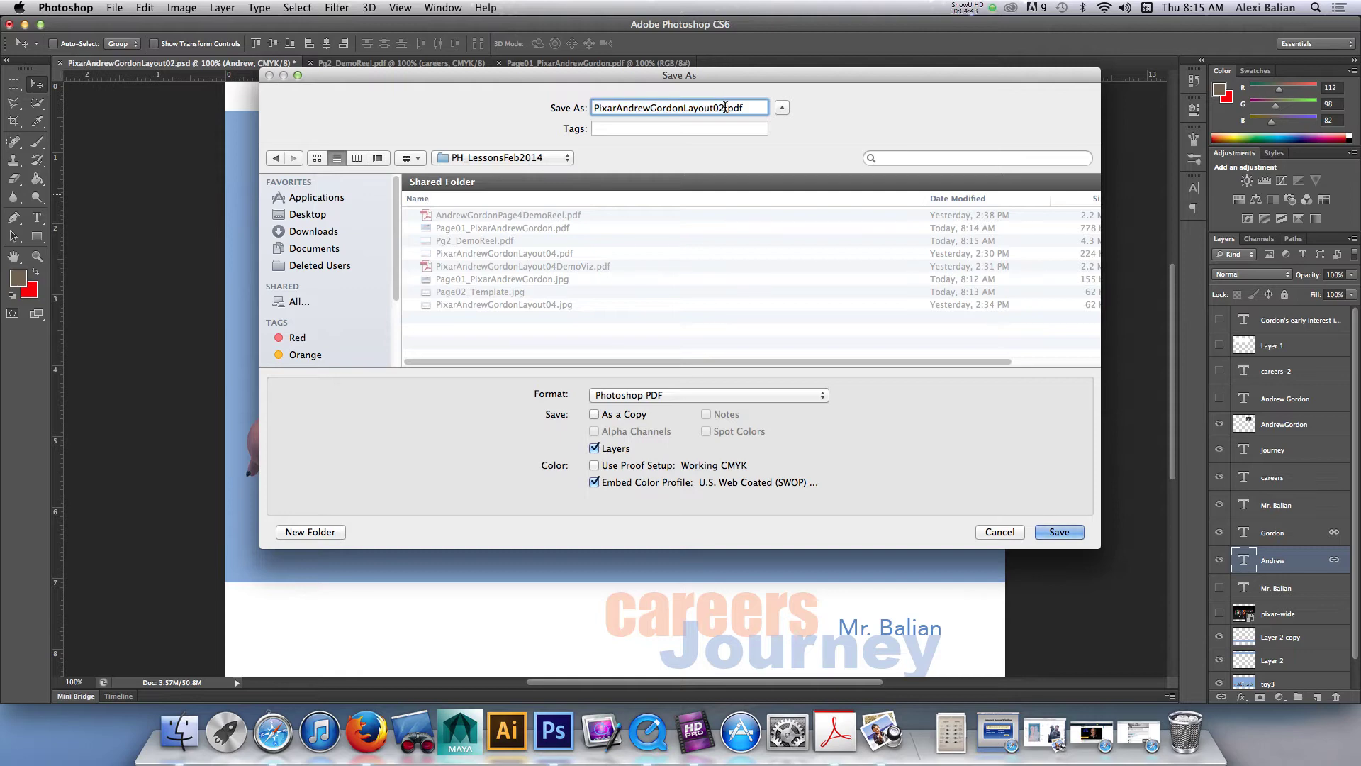
{"action": "type", "text": "Page01"}
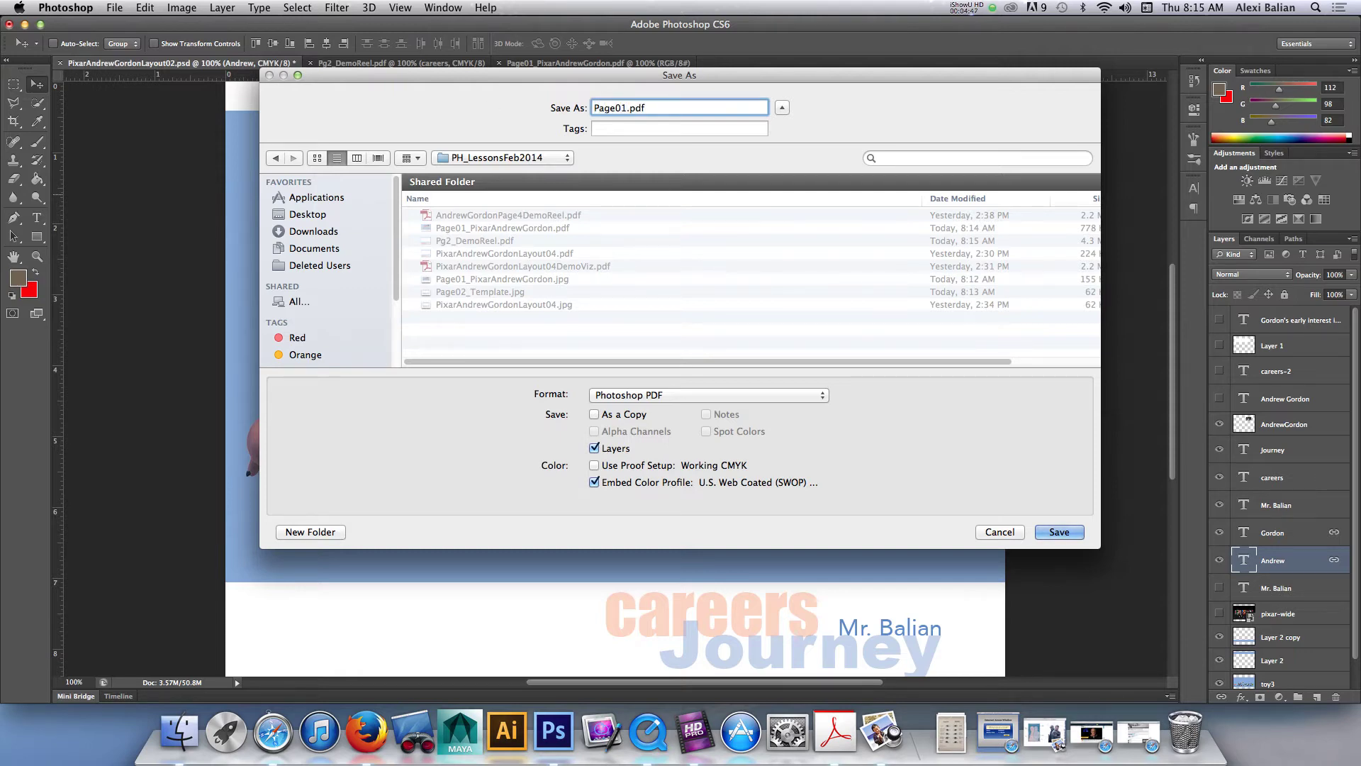
{"action": "key", "text": "Return"}
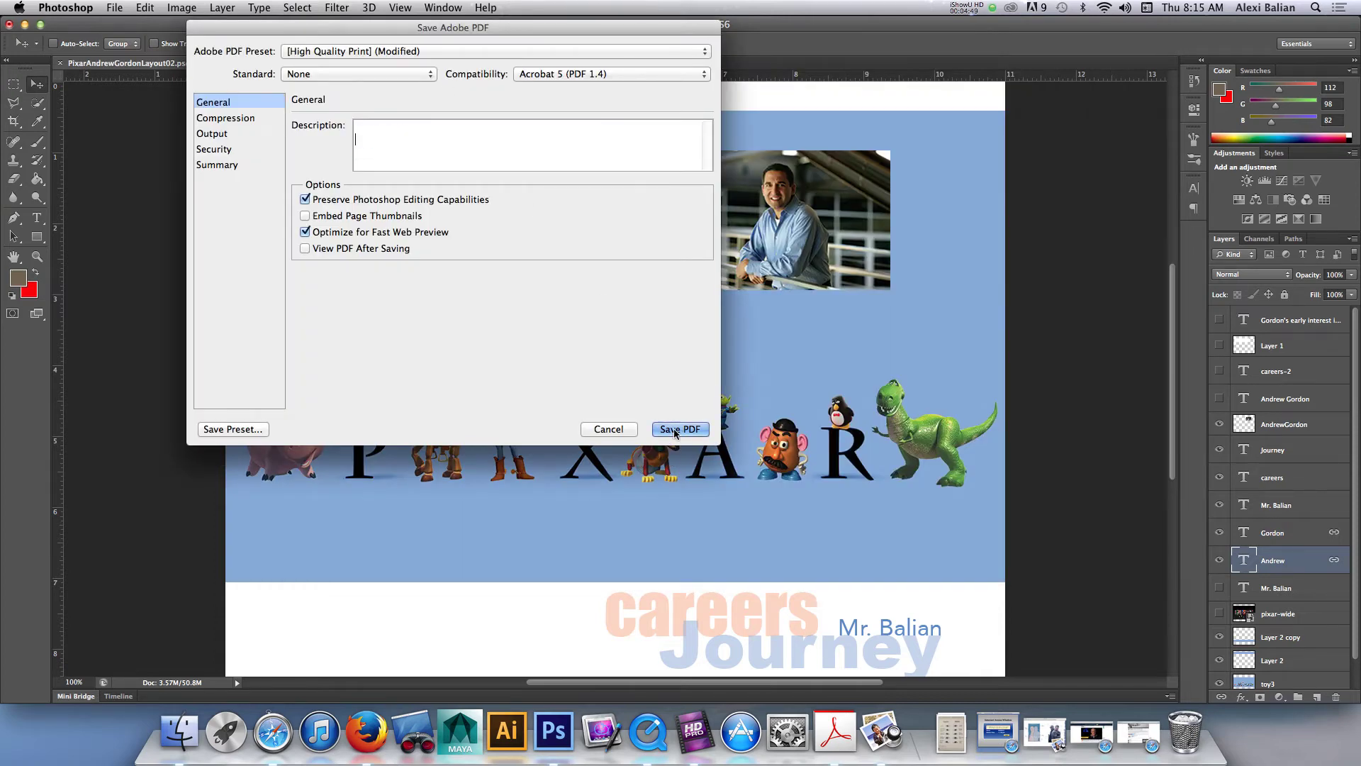
{"action": "left_click", "coordinate": [680, 429]}
Step: Bring up Acrobat and open Page01.pdf, then Pg2_DemoReel.pdf
{"action": "left_click", "coordinate": [838, 753]}
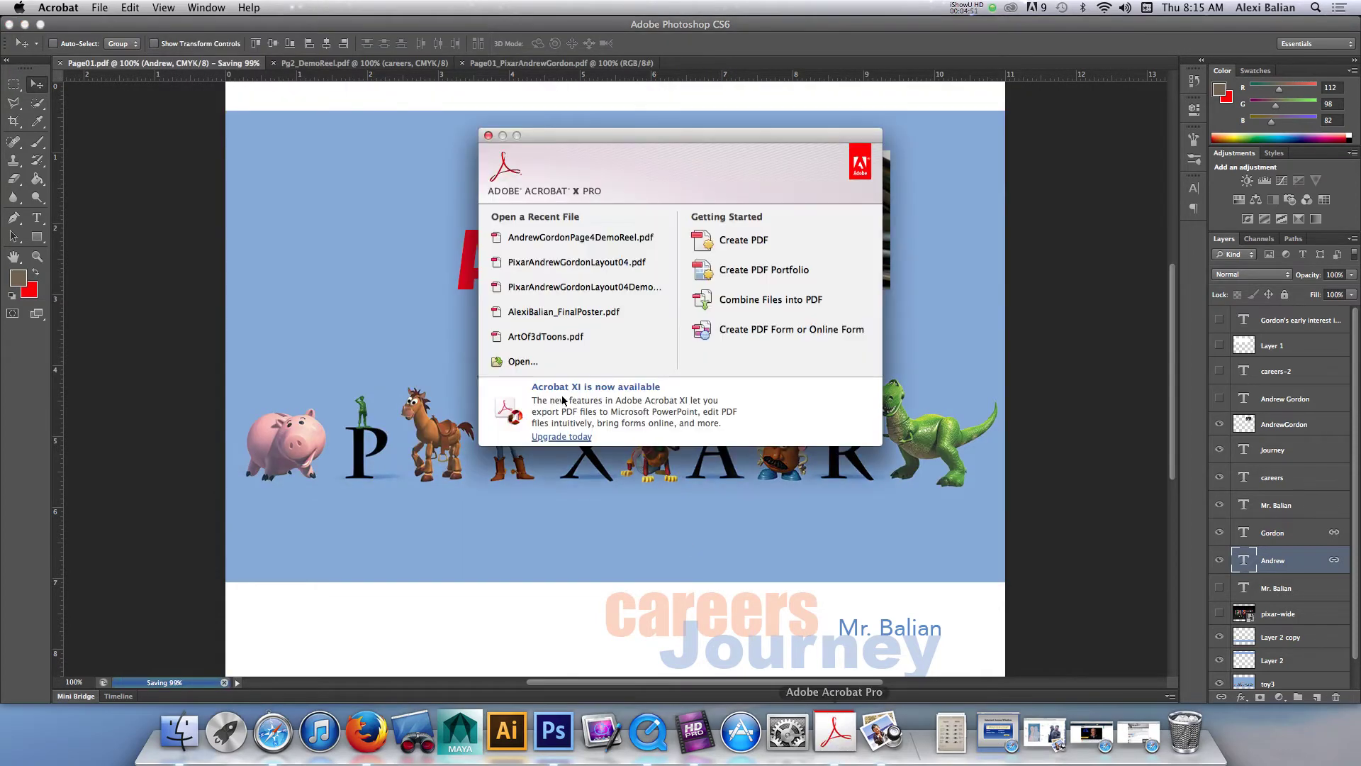
{"action": "key", "text": "super+o"}
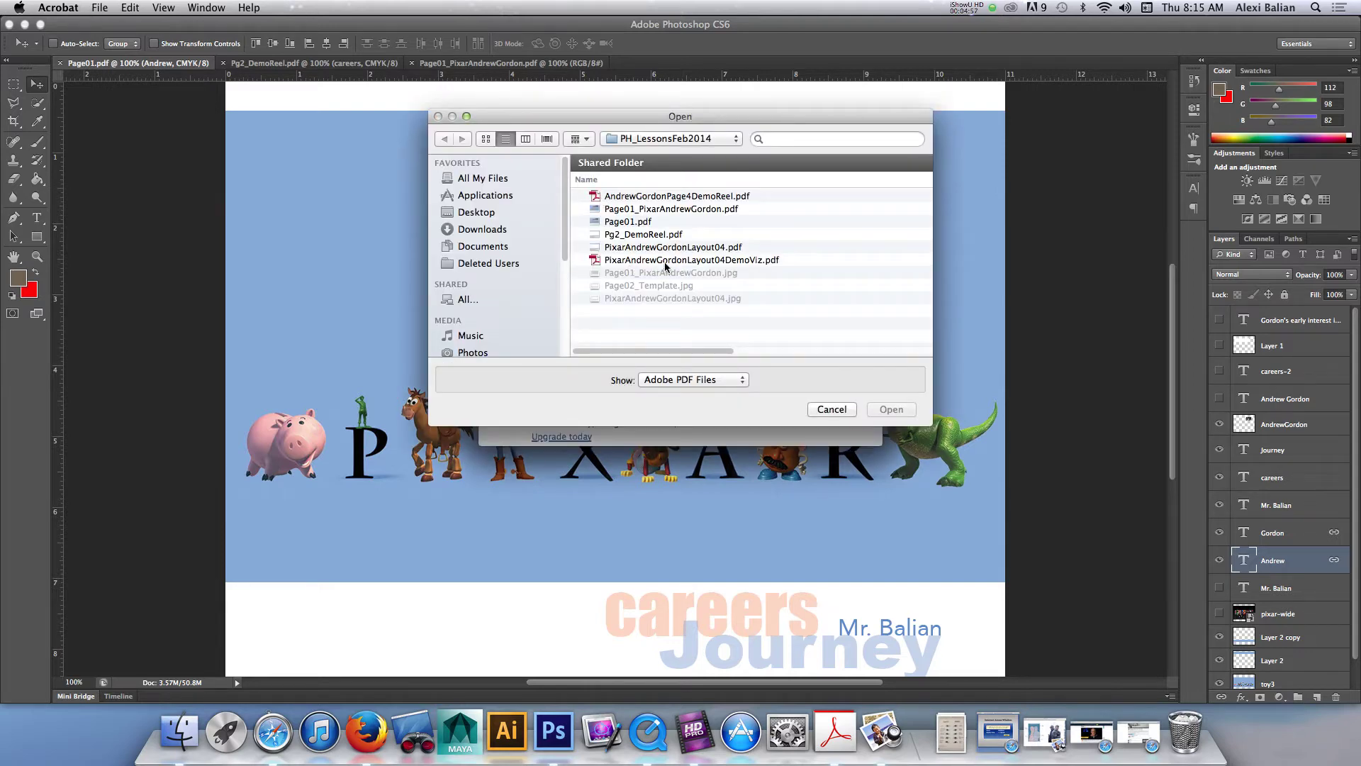
{"action": "double_click", "coordinate": [624, 222]}
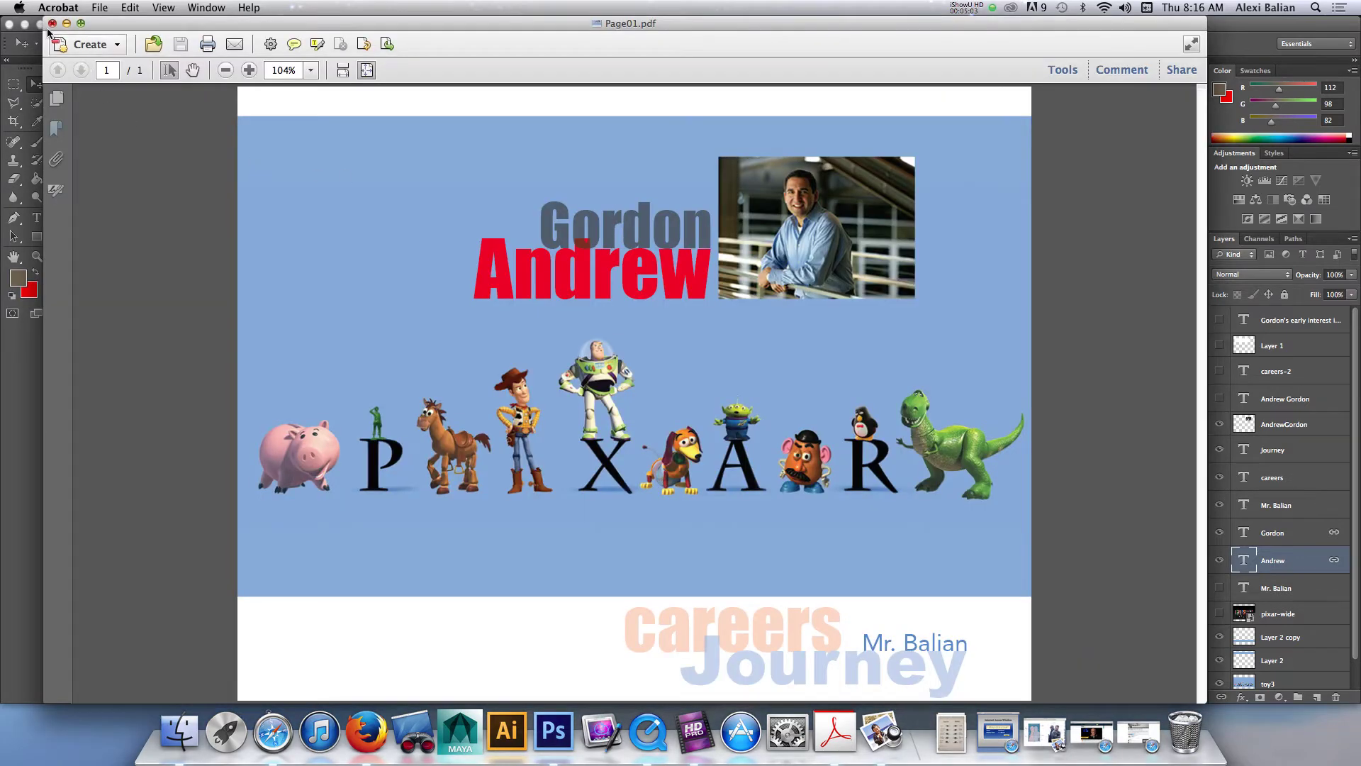
{"action": "key", "text": "super+o"}
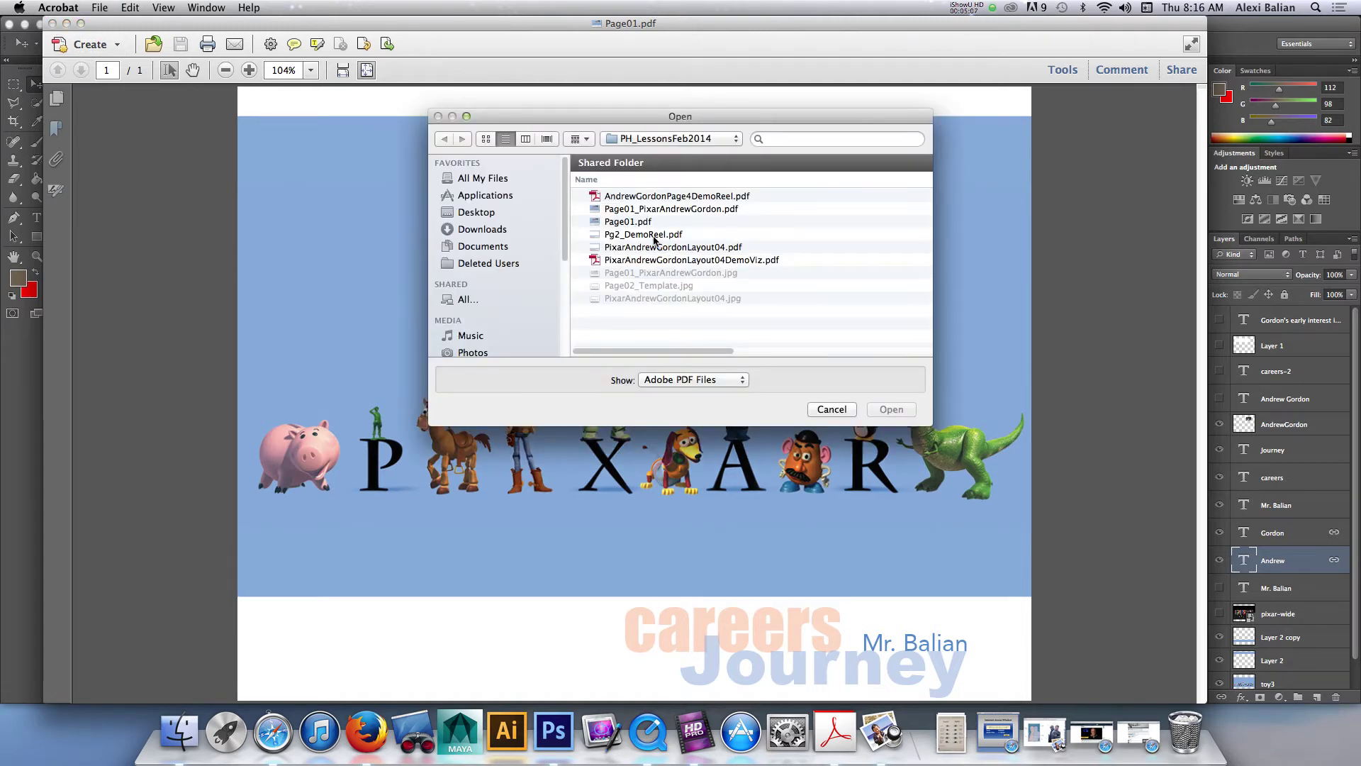
{"action": "left_click", "coordinate": [653, 235]}
{"action": "left_click", "coordinate": [891, 409]}
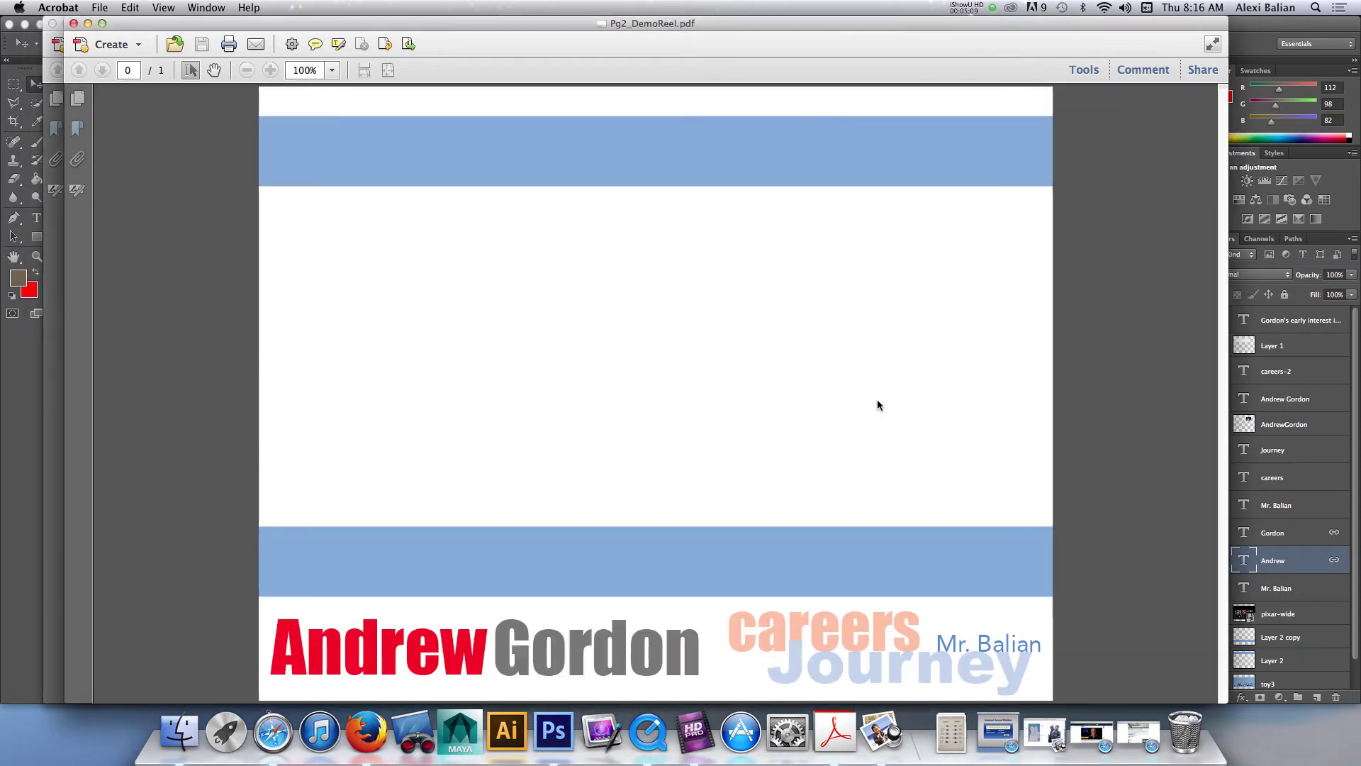
Step: Maximize the demo reel window and draw a Content > Multimedia > Video area in the page's white middle
{"action": "left_click", "coordinate": [102, 23]}
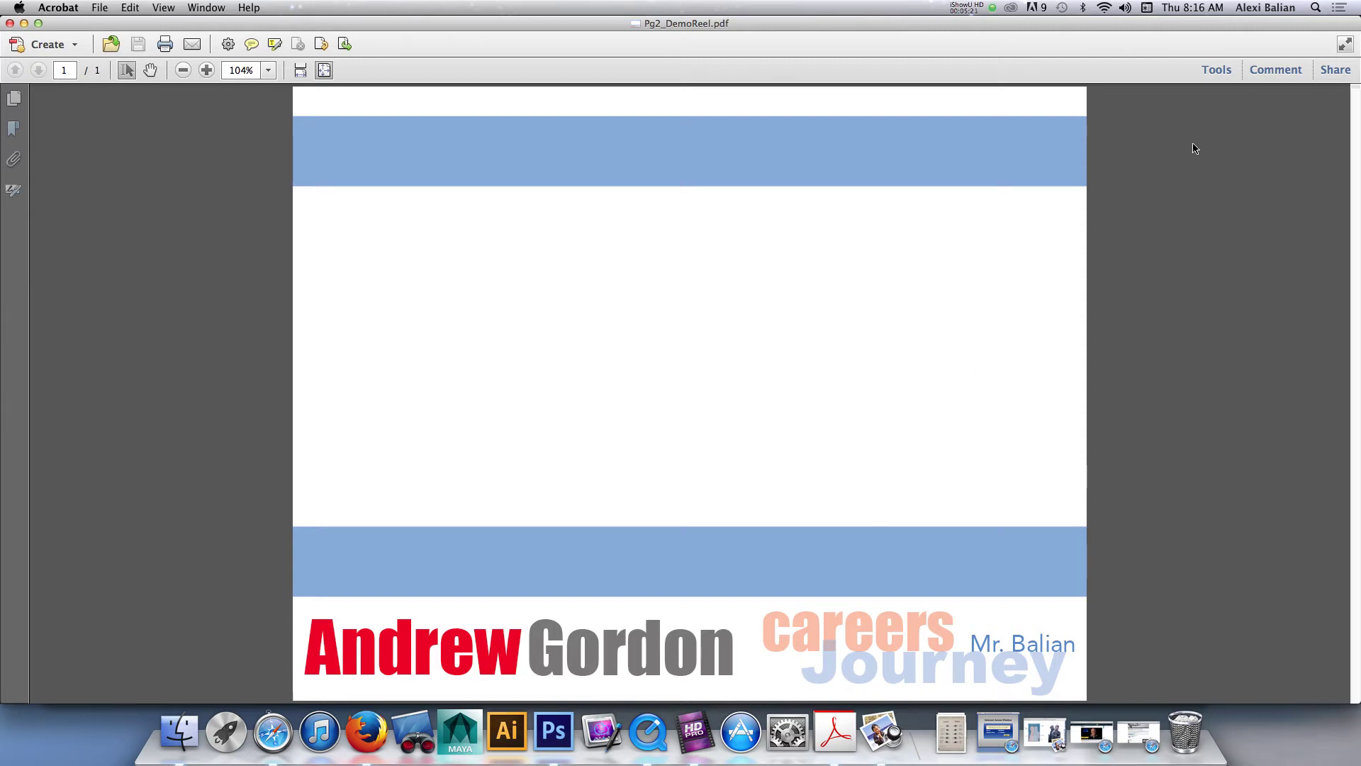
{"action": "left_click", "coordinate": [1217, 70]}
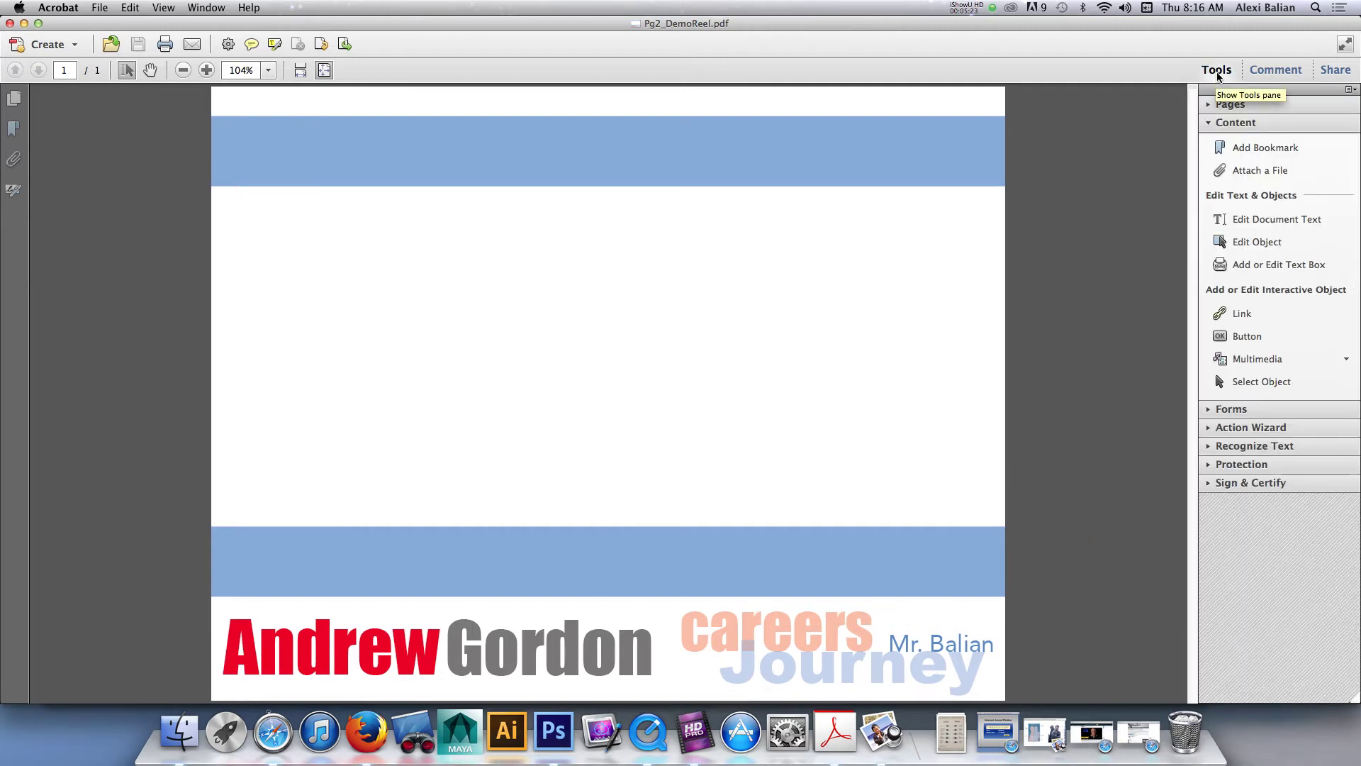
{"action": "left_click", "coordinate": [1208, 124]}
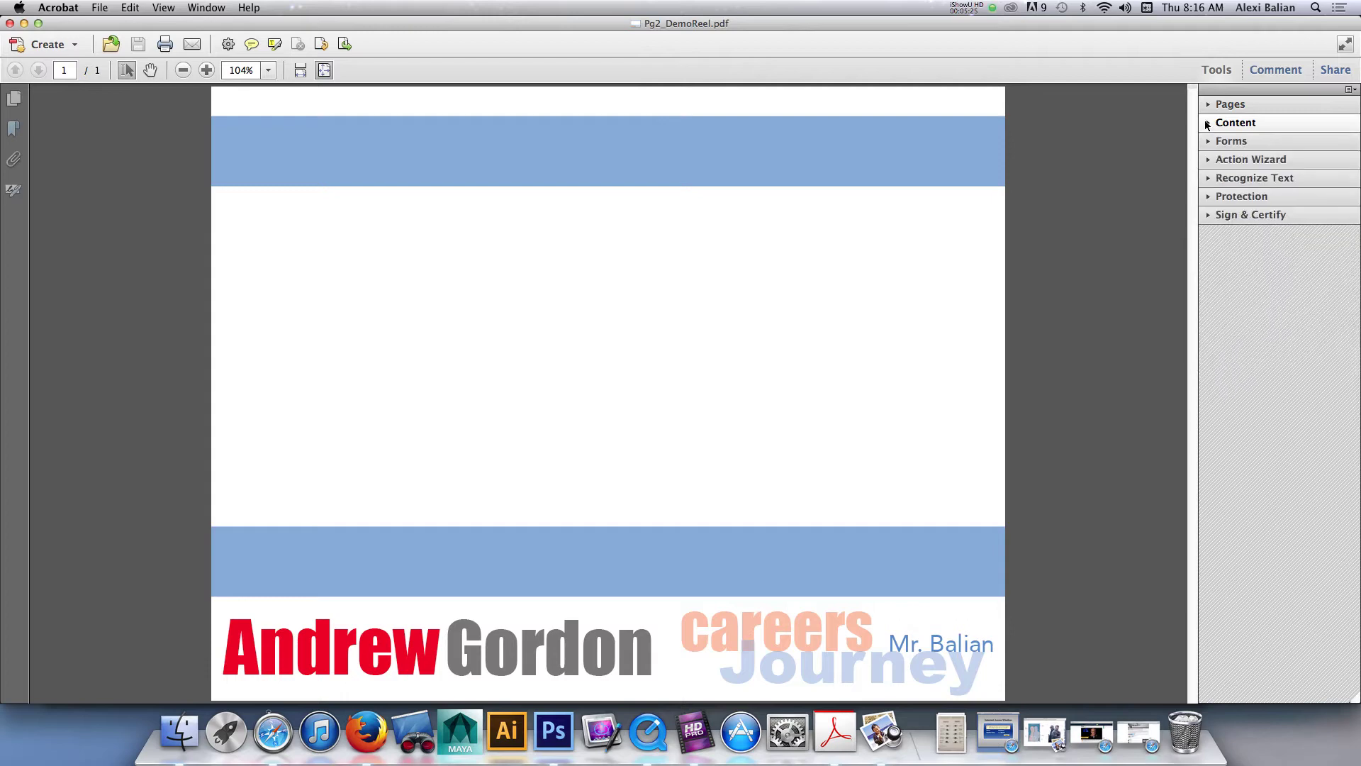
{"action": "left_click", "coordinate": [1208, 124]}
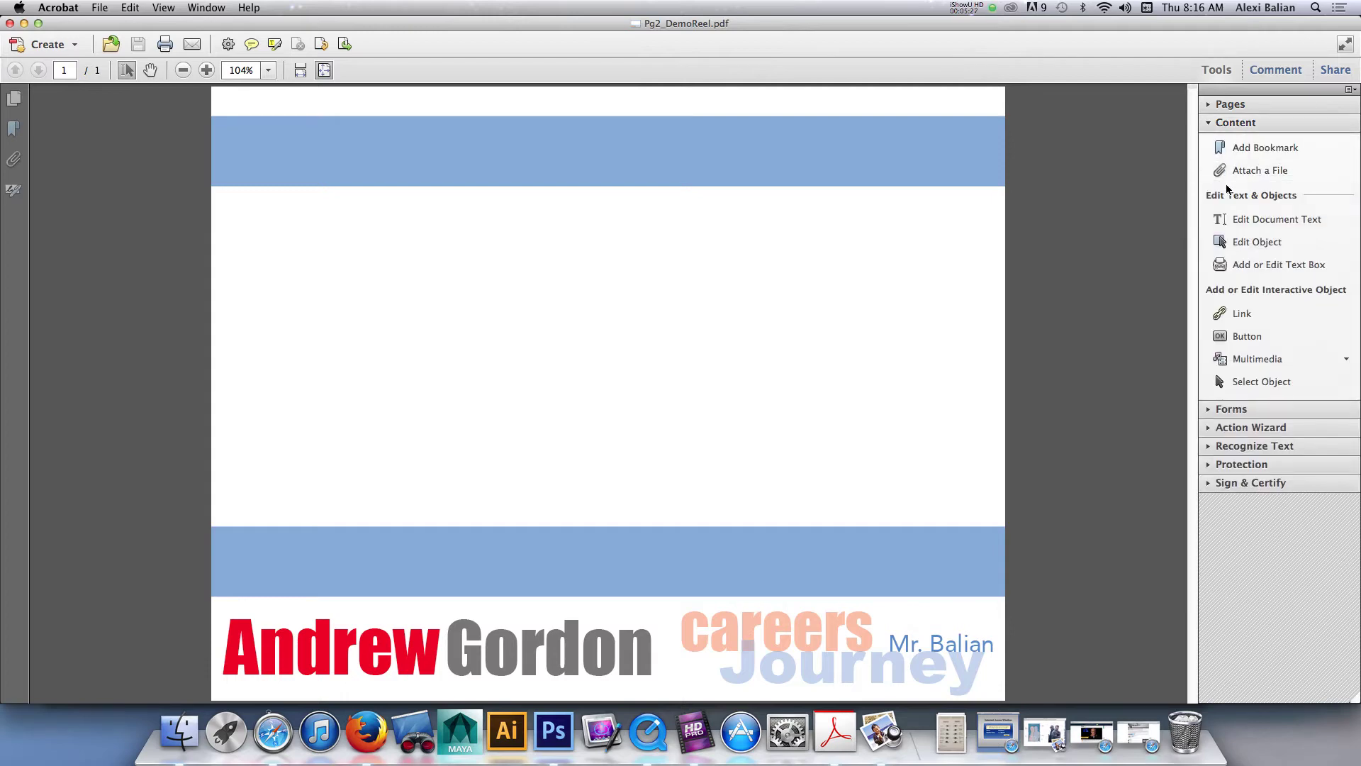
{"action": "left_click", "coordinate": [1253, 360]}
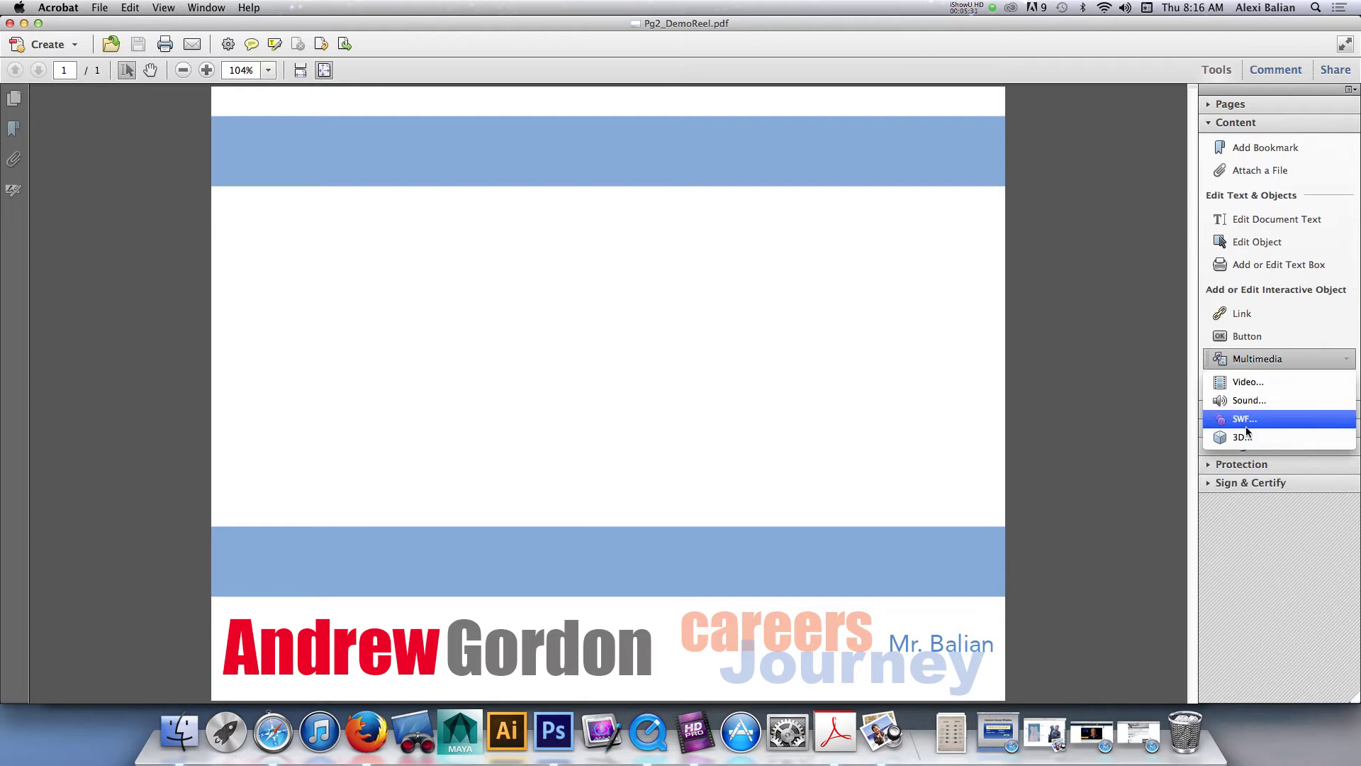
{"action": "left_click", "coordinate": [1249, 383]}
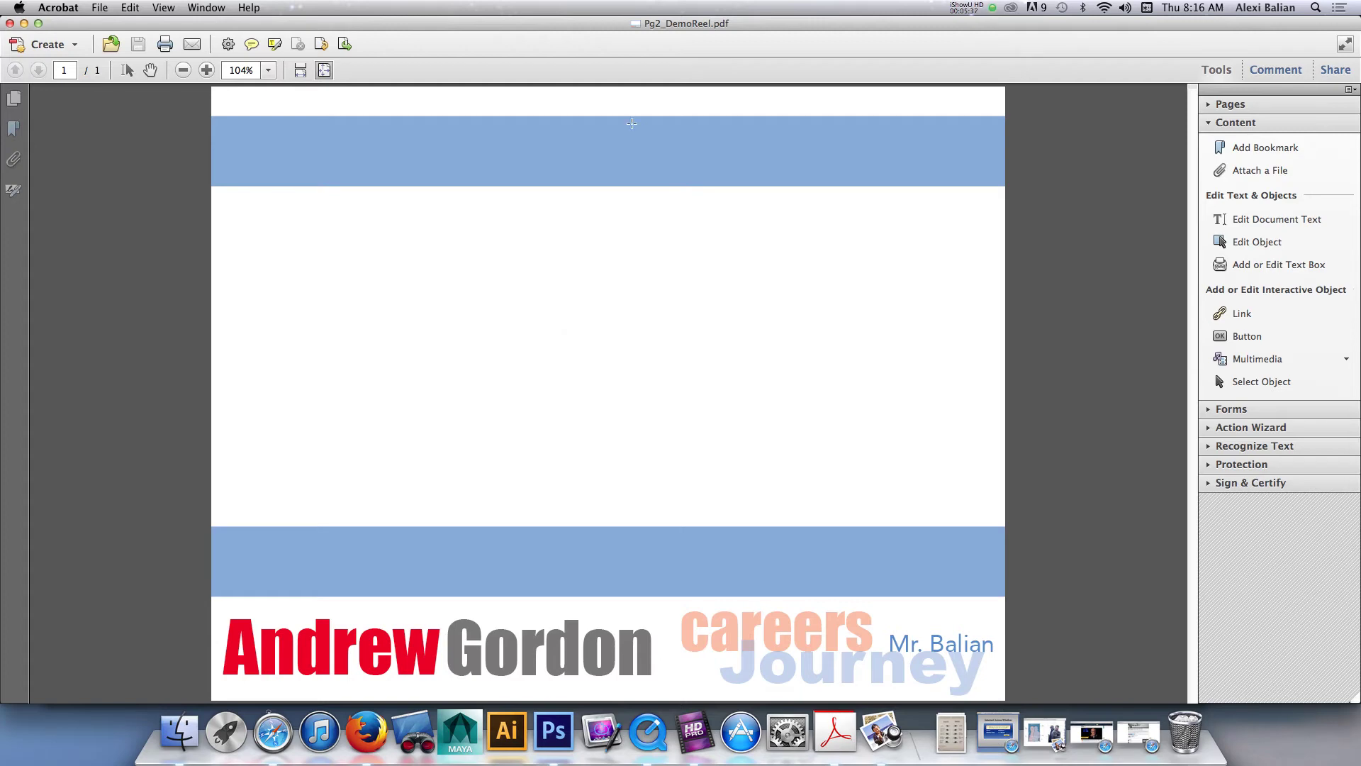
{"action": "left_click_drag", "start_coordinate": [582, 212], "coordinate": [955, 485]}
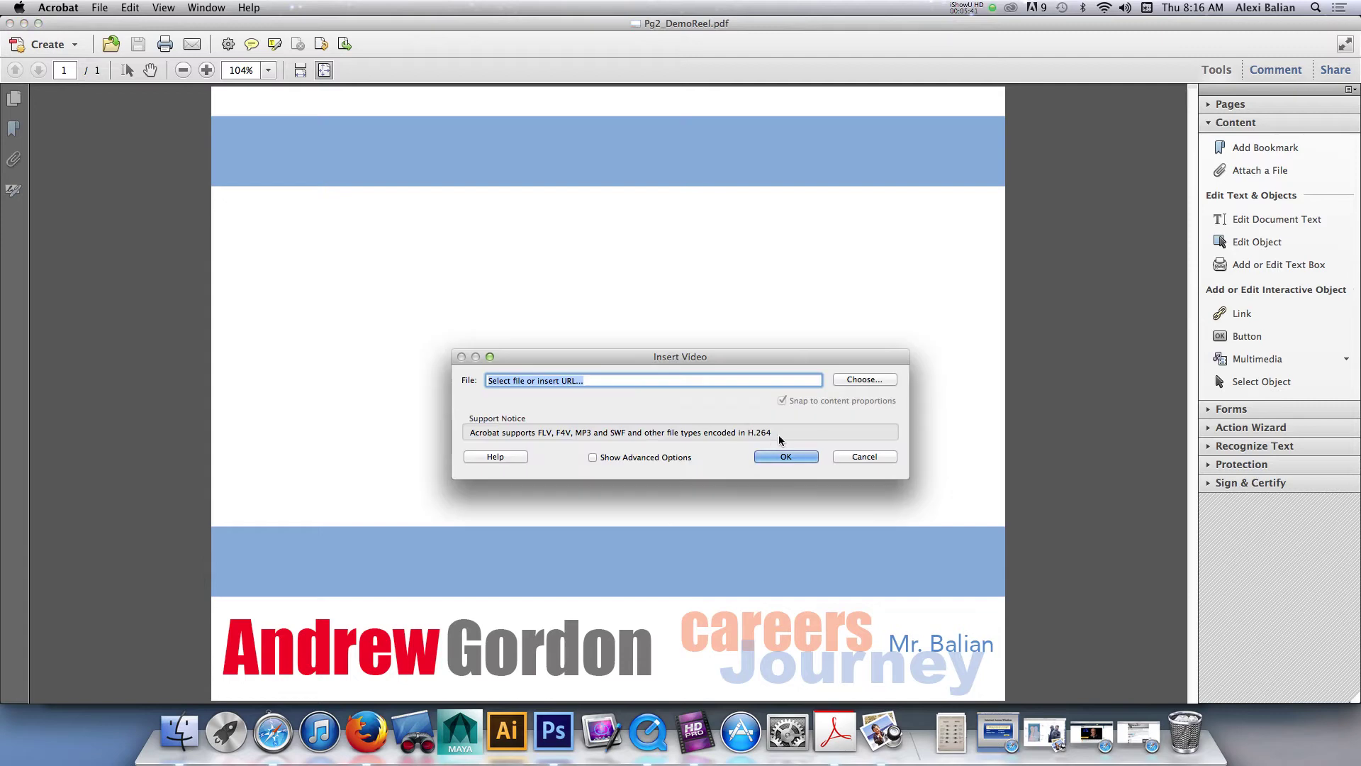
Step: Choose the demo reel MP4 from the Desktop and place it as the page's video
{"action": "left_click", "coordinate": [868, 381]}
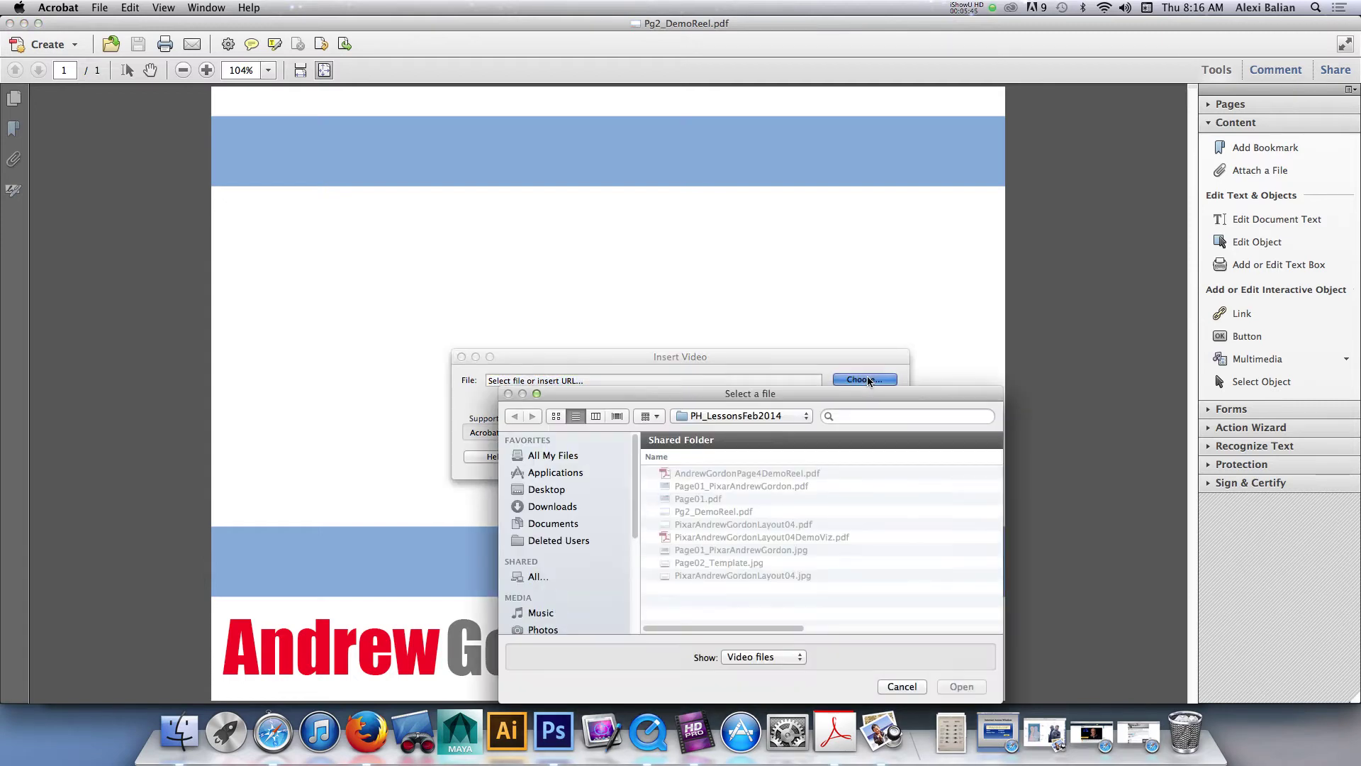
{"action": "left_click", "coordinate": [547, 490]}
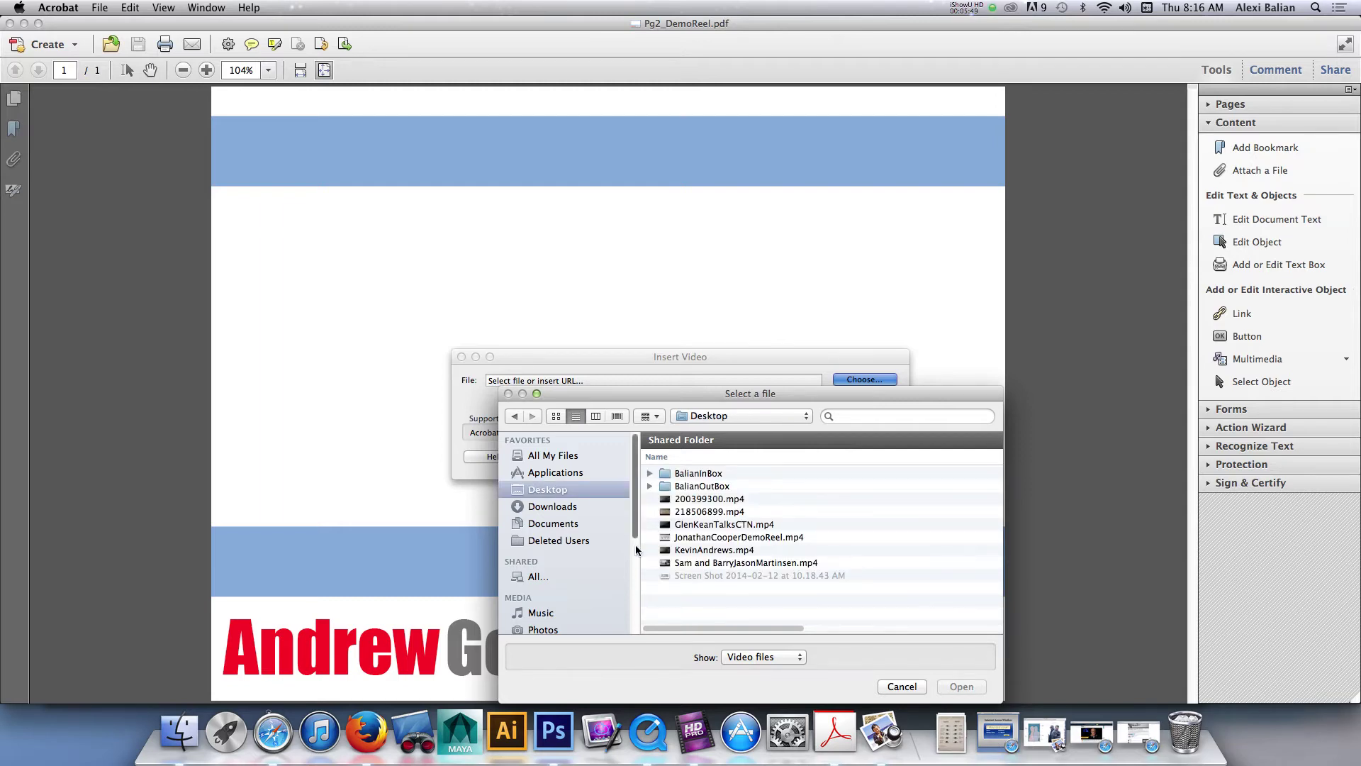
{"action": "left_click", "coordinate": [673, 539]}
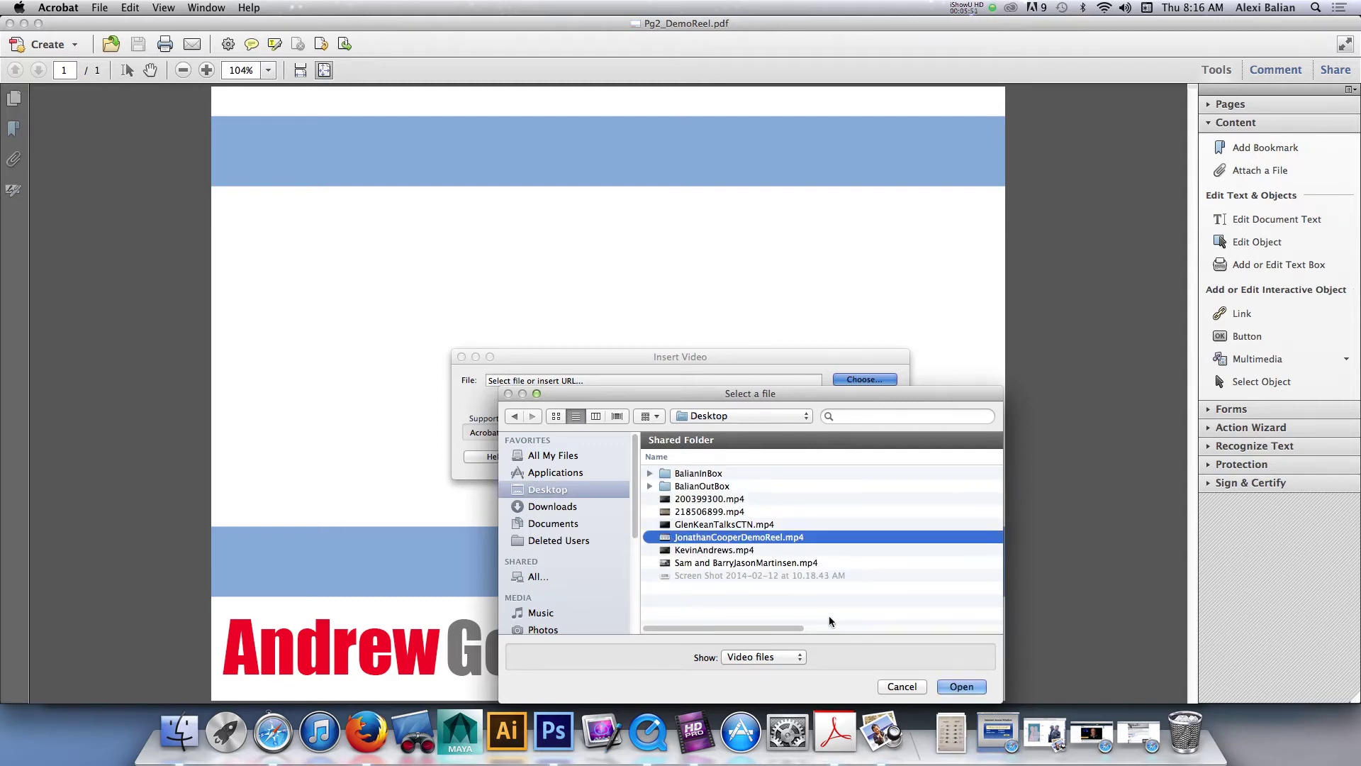
{"action": "left_click", "coordinate": [958, 687]}
{"action": "left_click", "coordinate": [781, 456]}
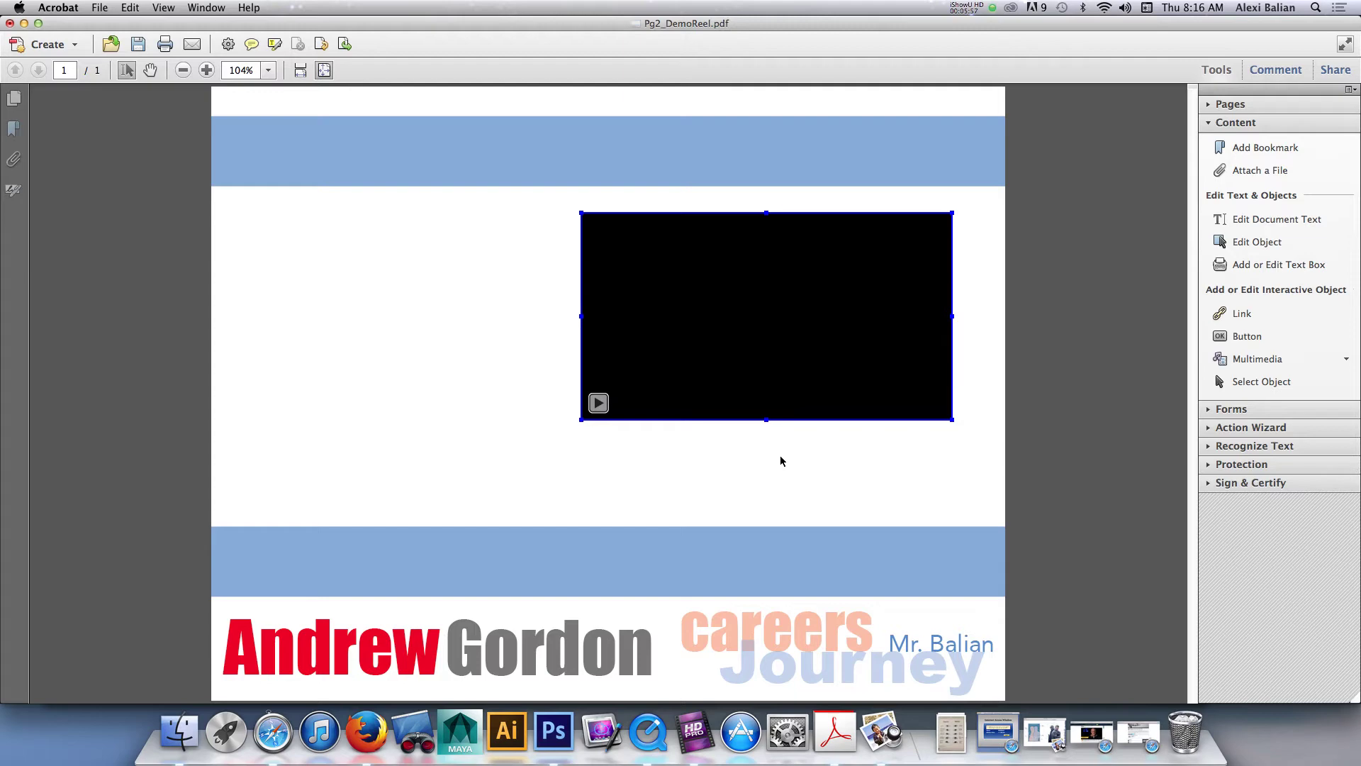
Step: Save Pg2_DemoReel.pdf, play and pause the embedded Demo Reel 2013 video, and reveal Page01 behind it
{"action": "left_click", "coordinate": [97, 8]}
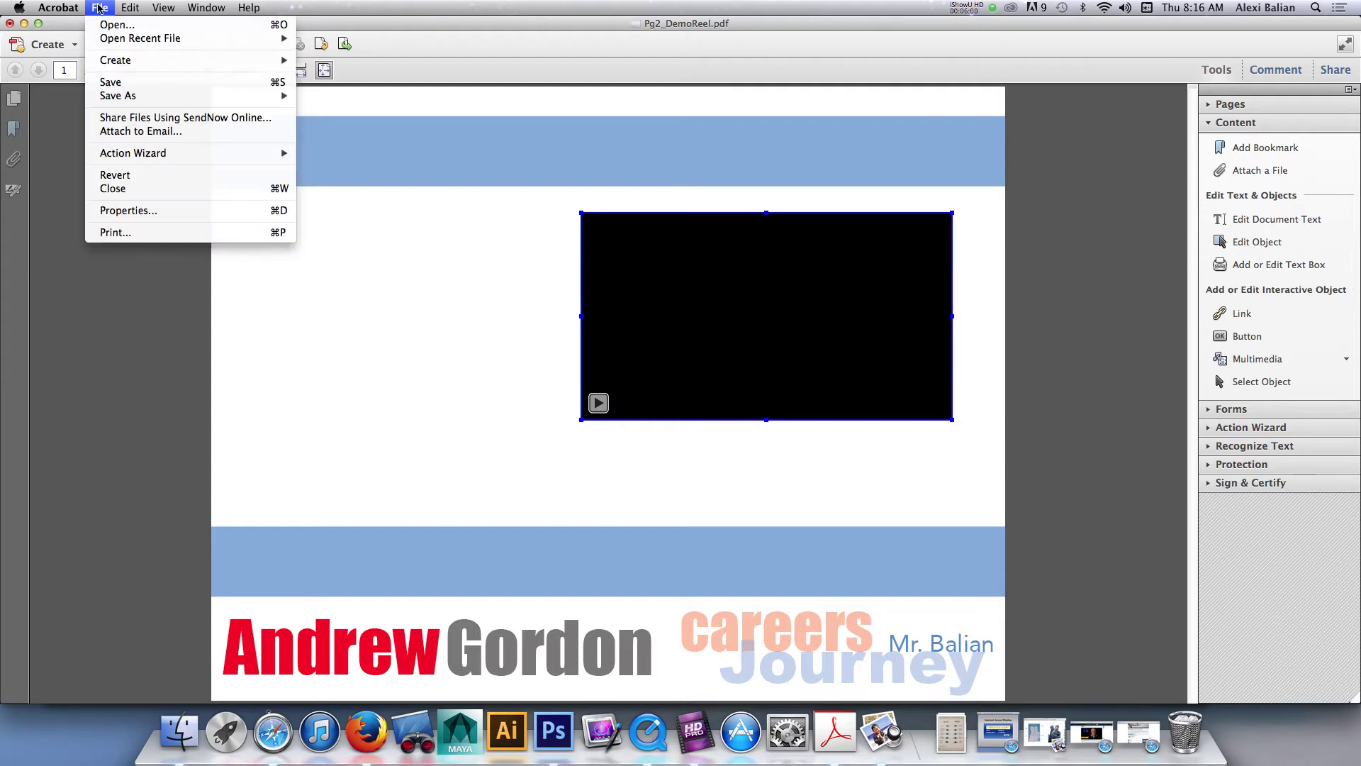
{"action": "left_click", "coordinate": [121, 86]}
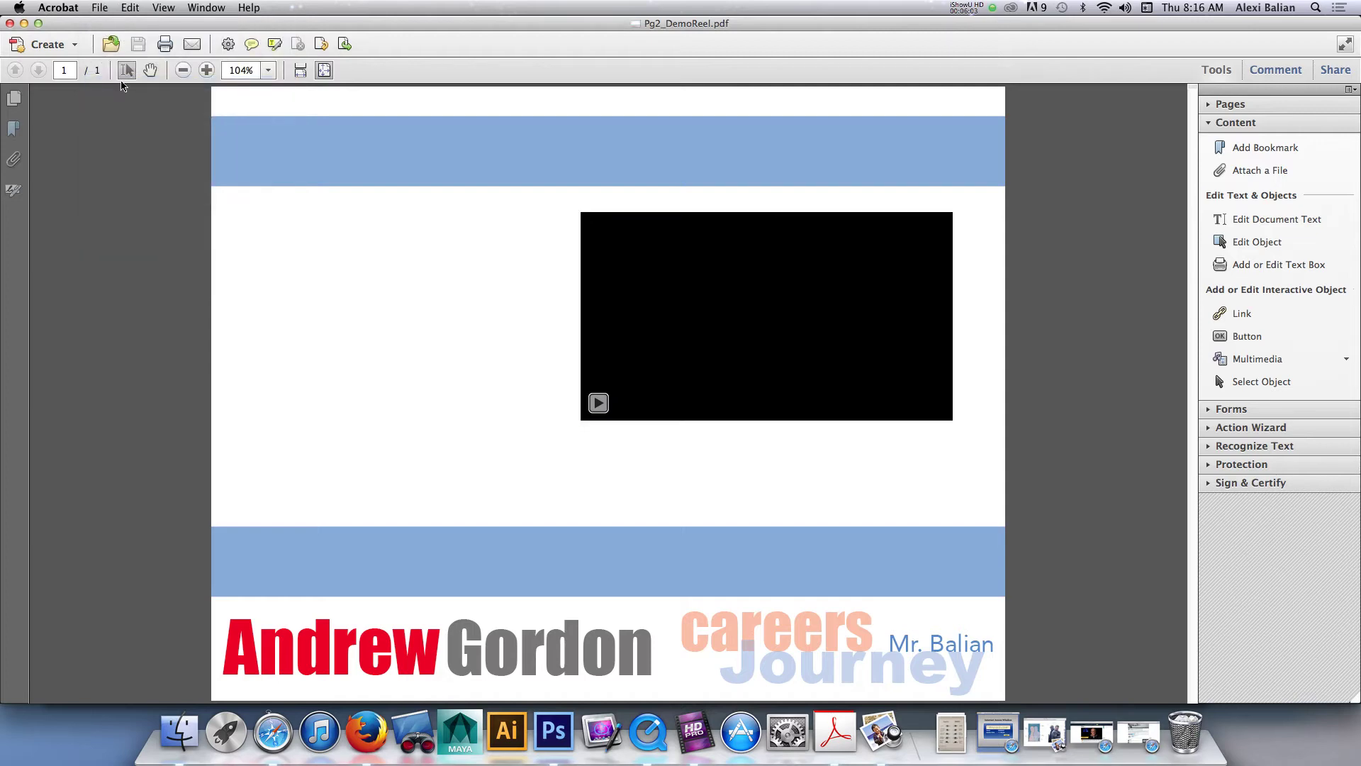
{"action": "left_click", "coordinate": [598, 403]}
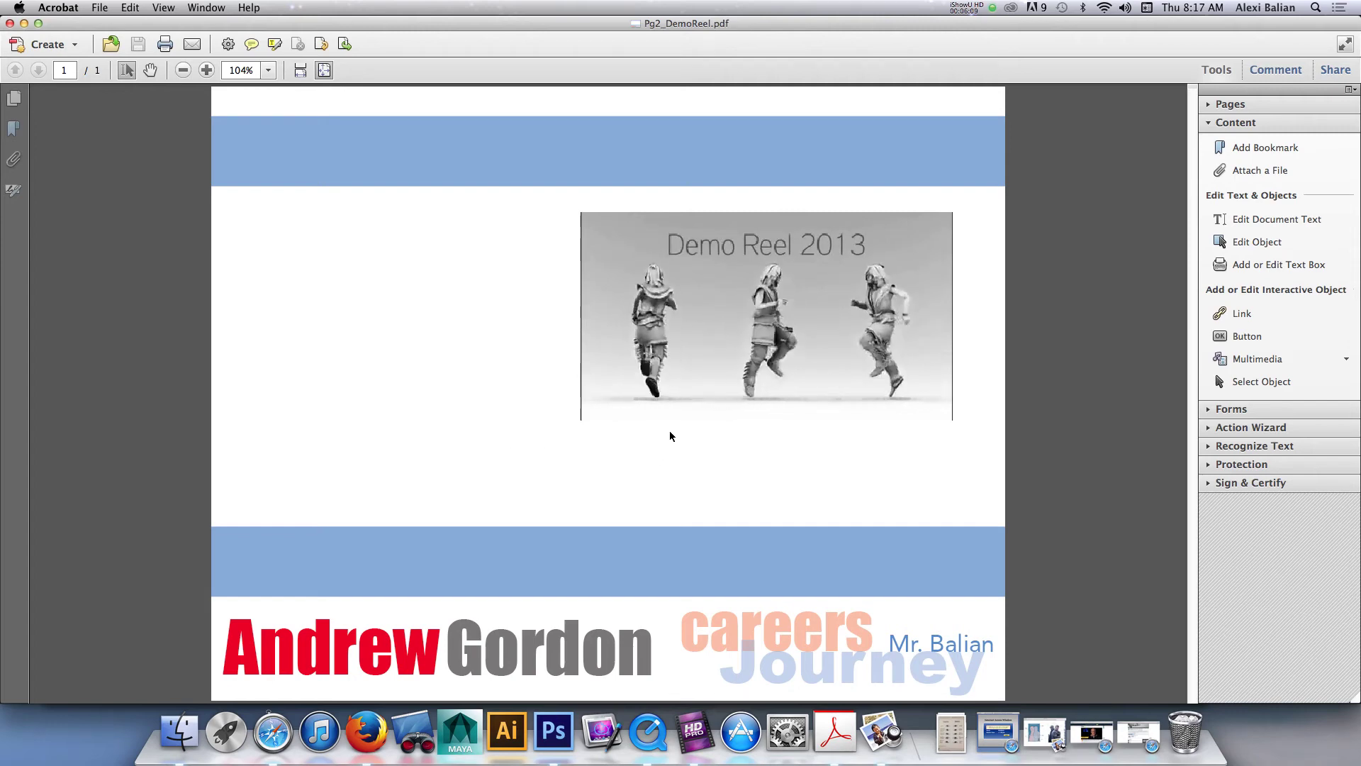
{"action": "left_click", "coordinate": [609, 403]}
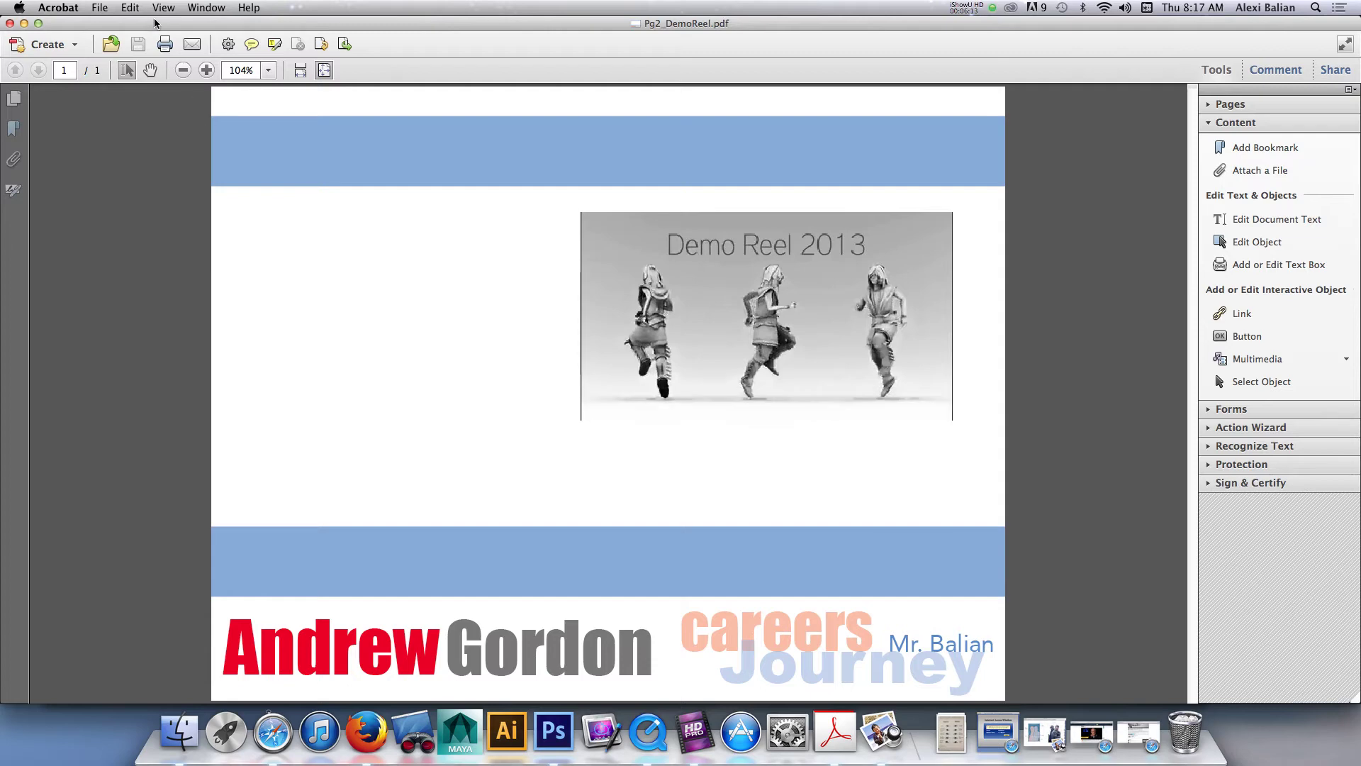
{"action": "left_click_drag", "start_coordinate": [176, 27], "coordinate": [571, 27]}
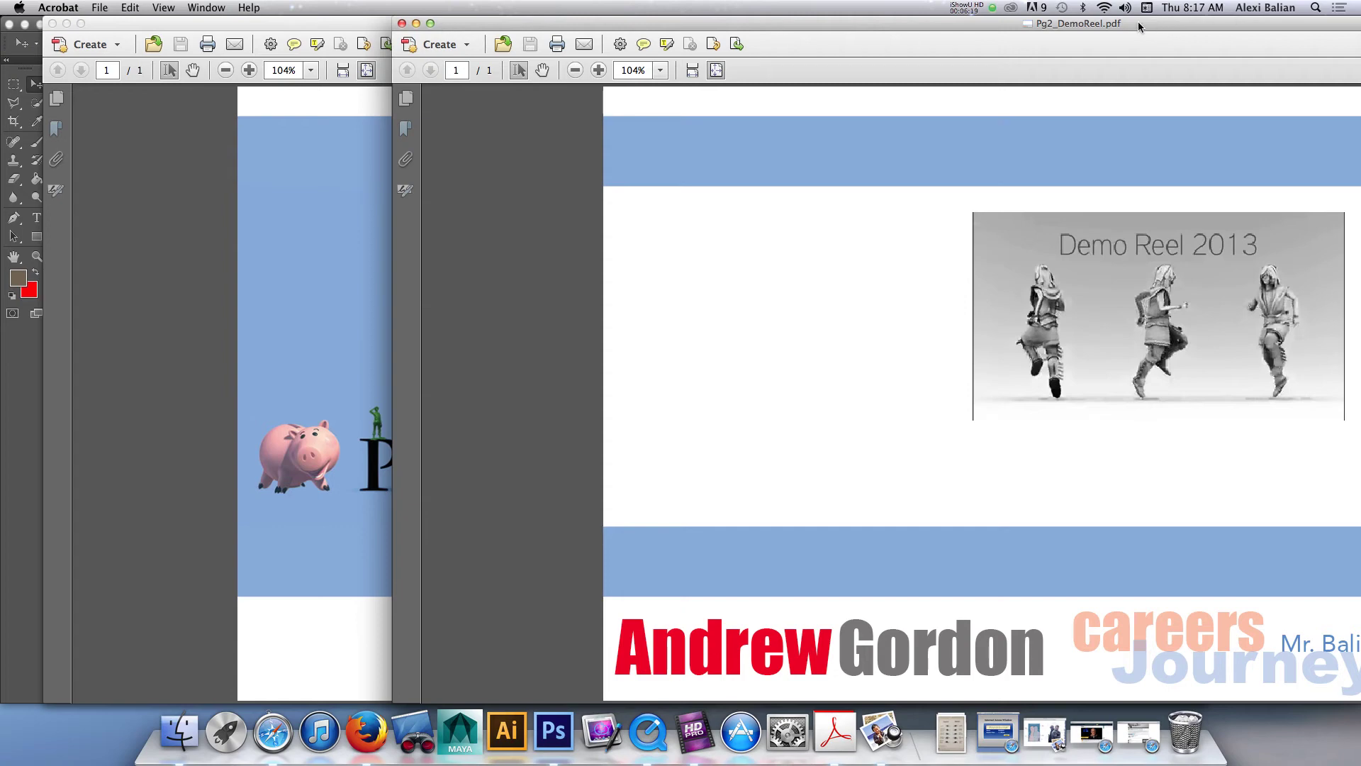
Step: Check Pg2_DemoReel.pdf's folder path, close it, and move the Page01.pdf window aside
{"action": "left_click", "coordinate": [1071, 24], "text": "super"}
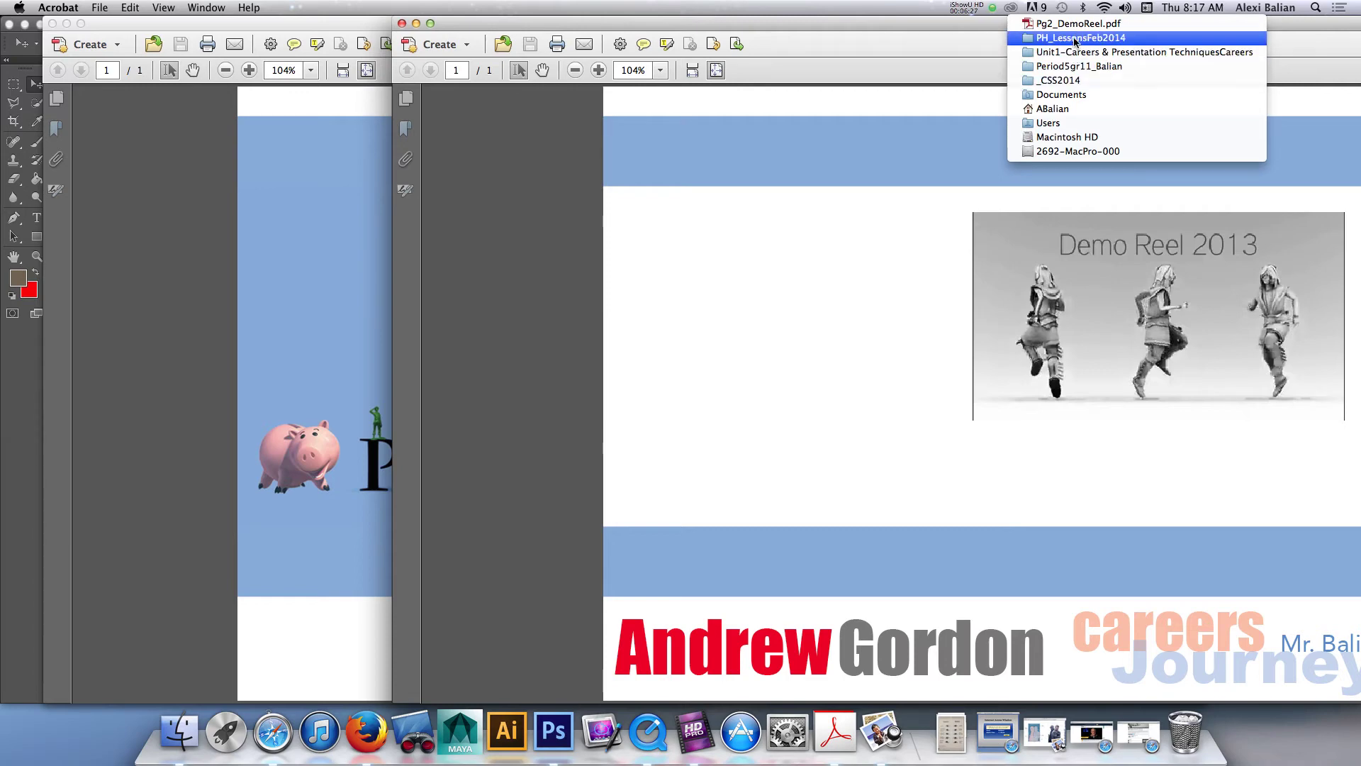
{"action": "left_click", "coordinate": [970, 24]}
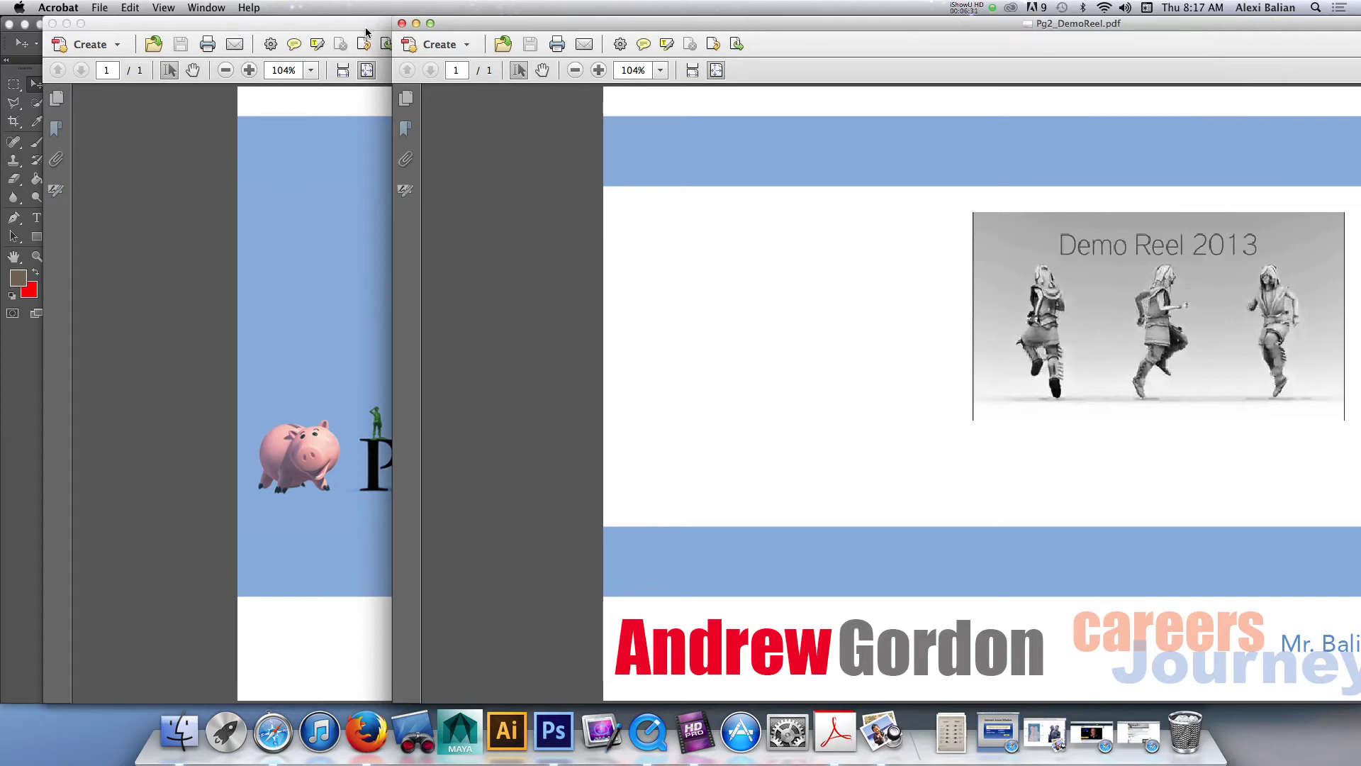
{"action": "left_click", "coordinate": [402, 24]}
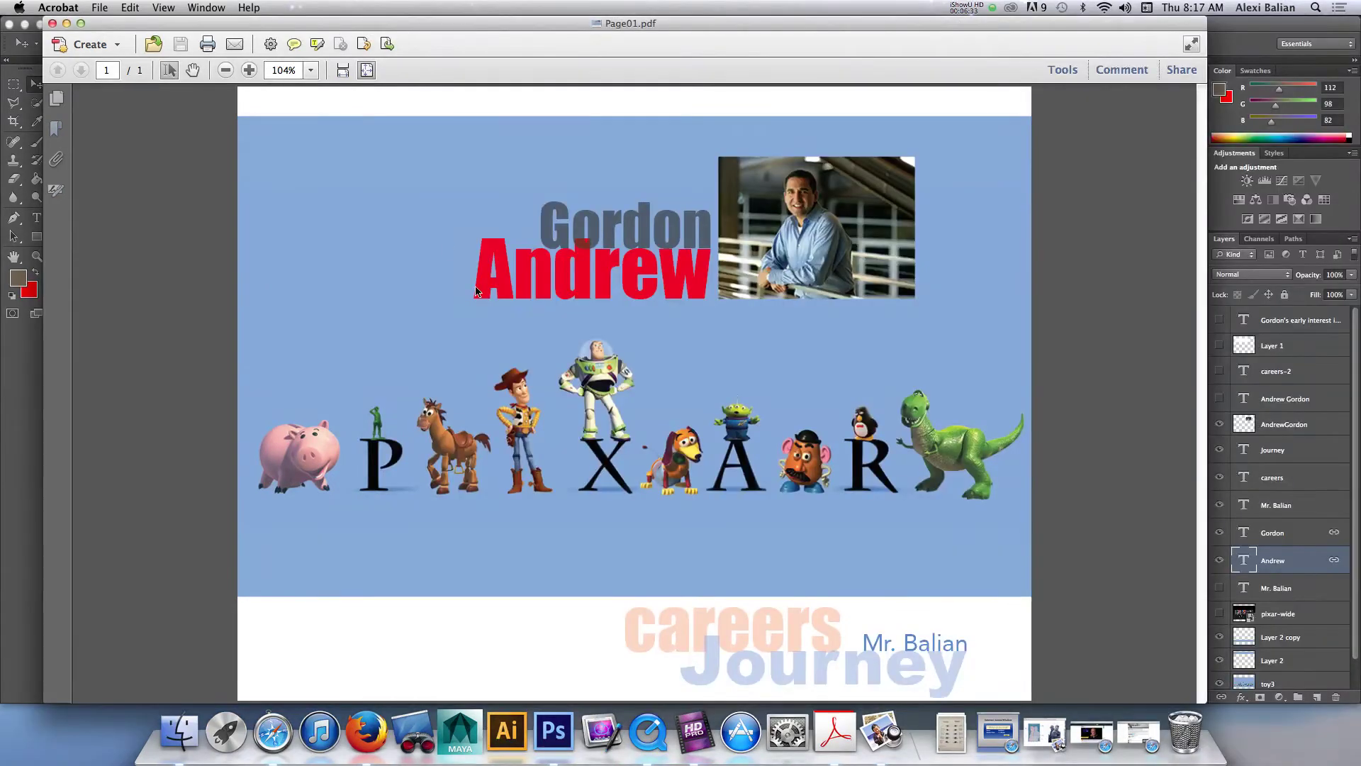
{"action": "left_click_drag", "start_coordinate": [589, 28], "coordinate": [632, 95]}
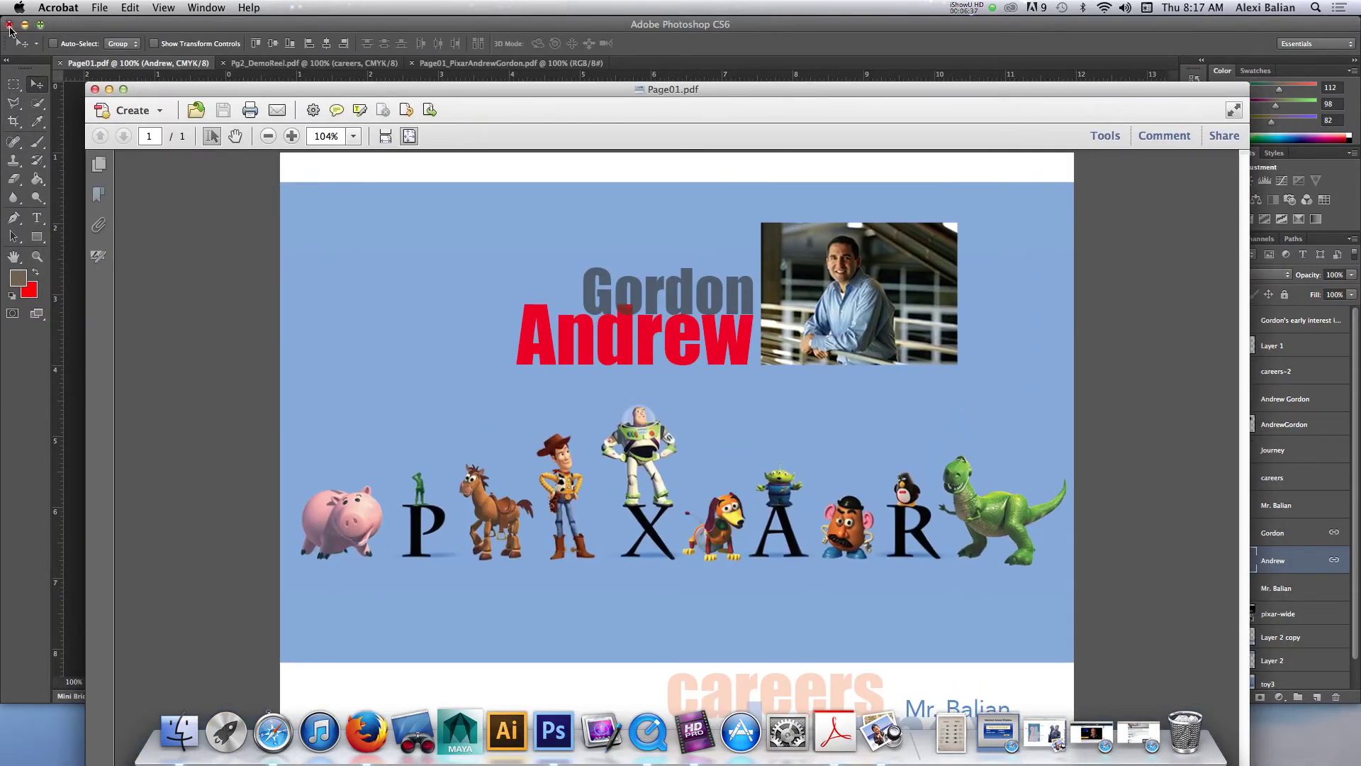
Step: Minimize Photoshop, show Page01.pdf's page thumbnails, and open Macintosh HD in Finder
{"action": "left_click", "coordinate": [24, 28]}
{"action": "left_click", "coordinate": [25, 26]}
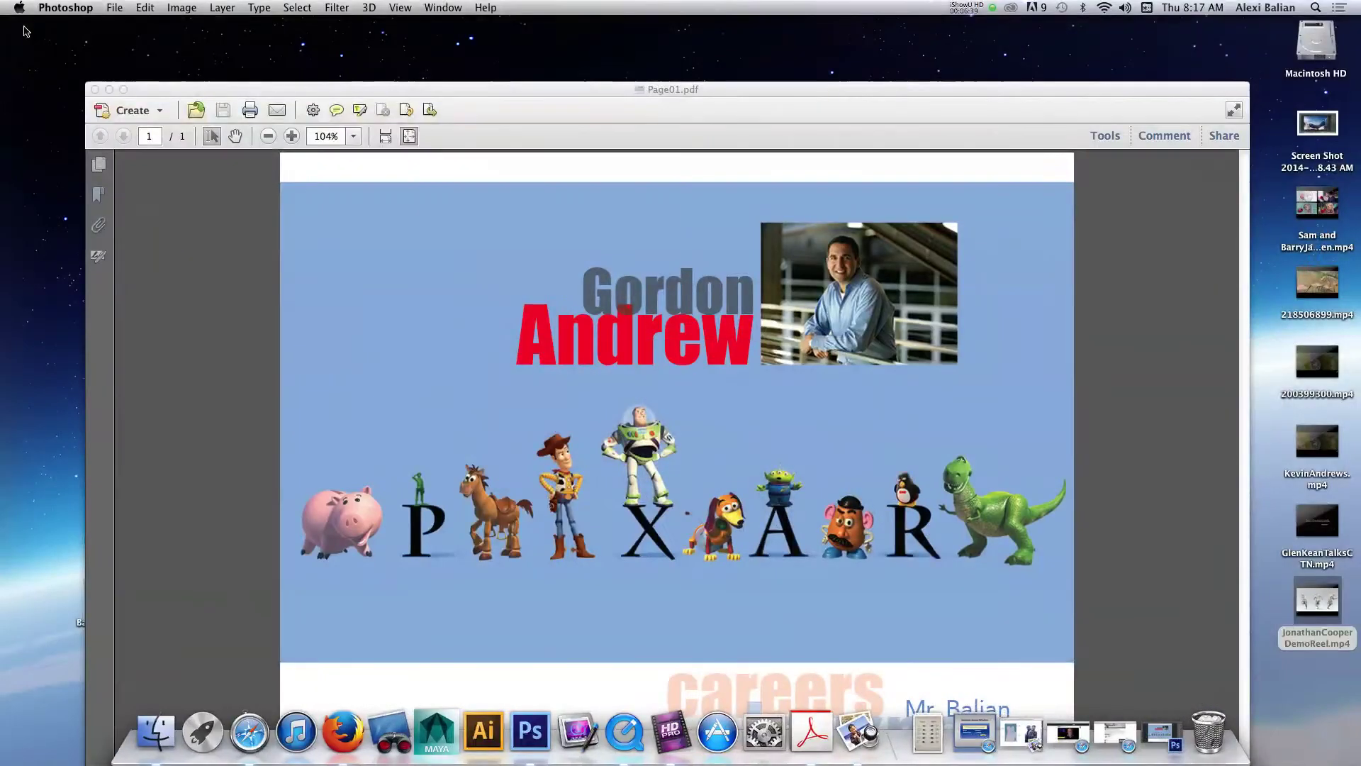
{"action": "left_click_drag", "start_coordinate": [198, 89], "coordinate": [213, 16]}
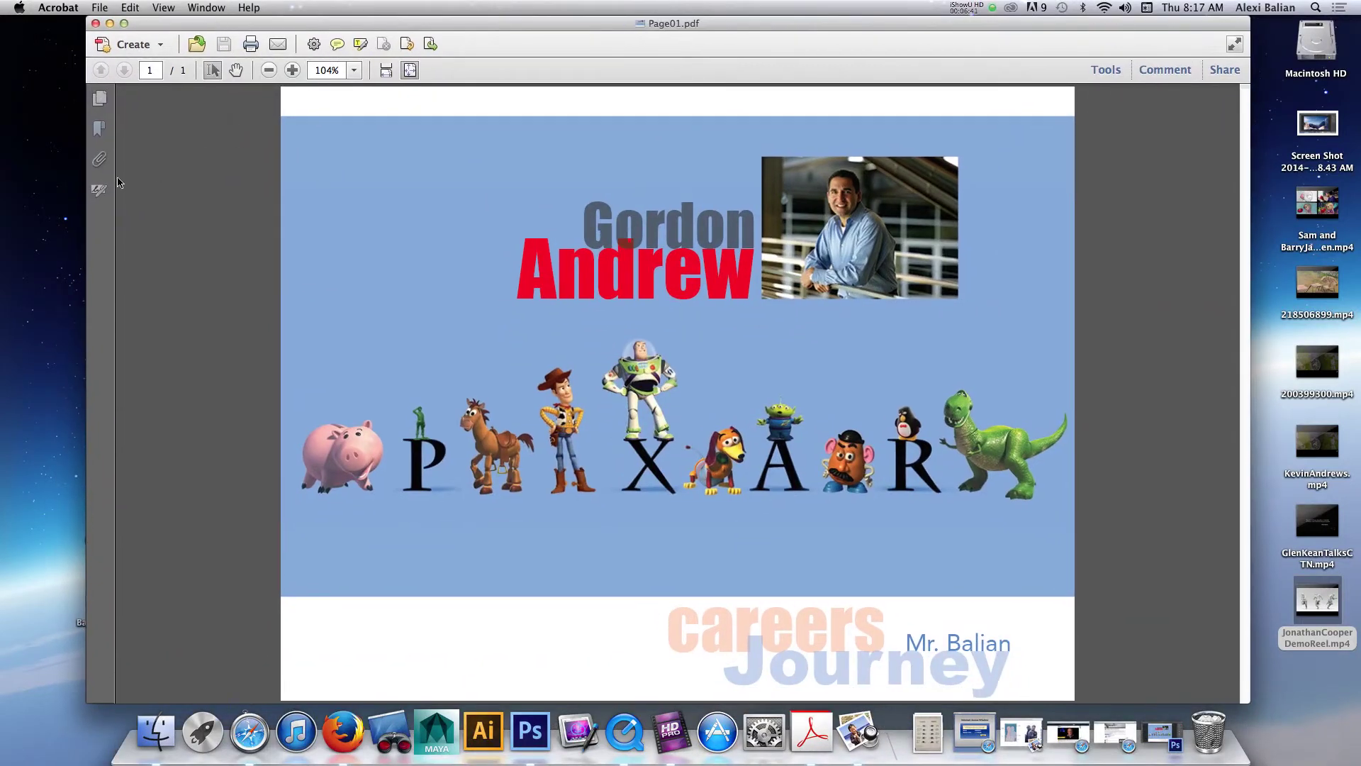
{"action": "left_click", "coordinate": [100, 99]}
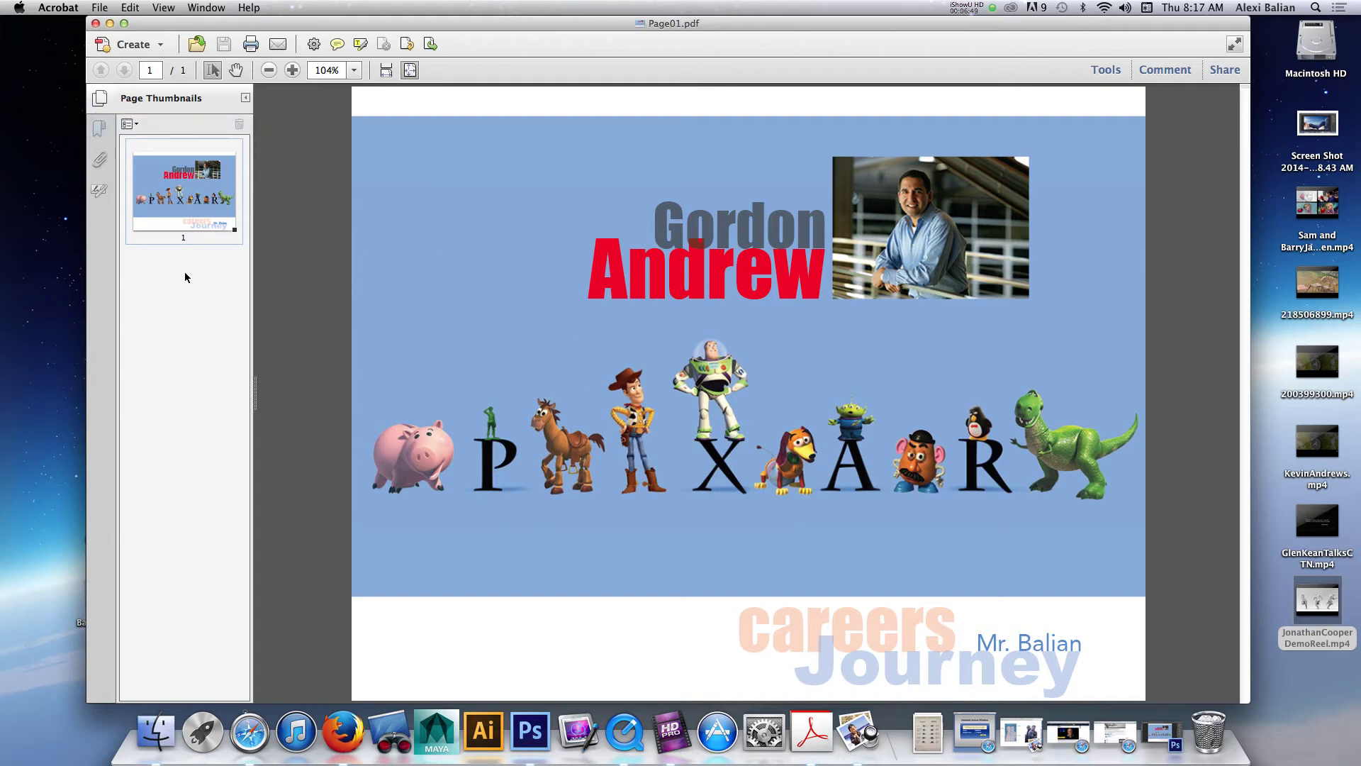
{"action": "double_click", "coordinate": [1317, 44]}
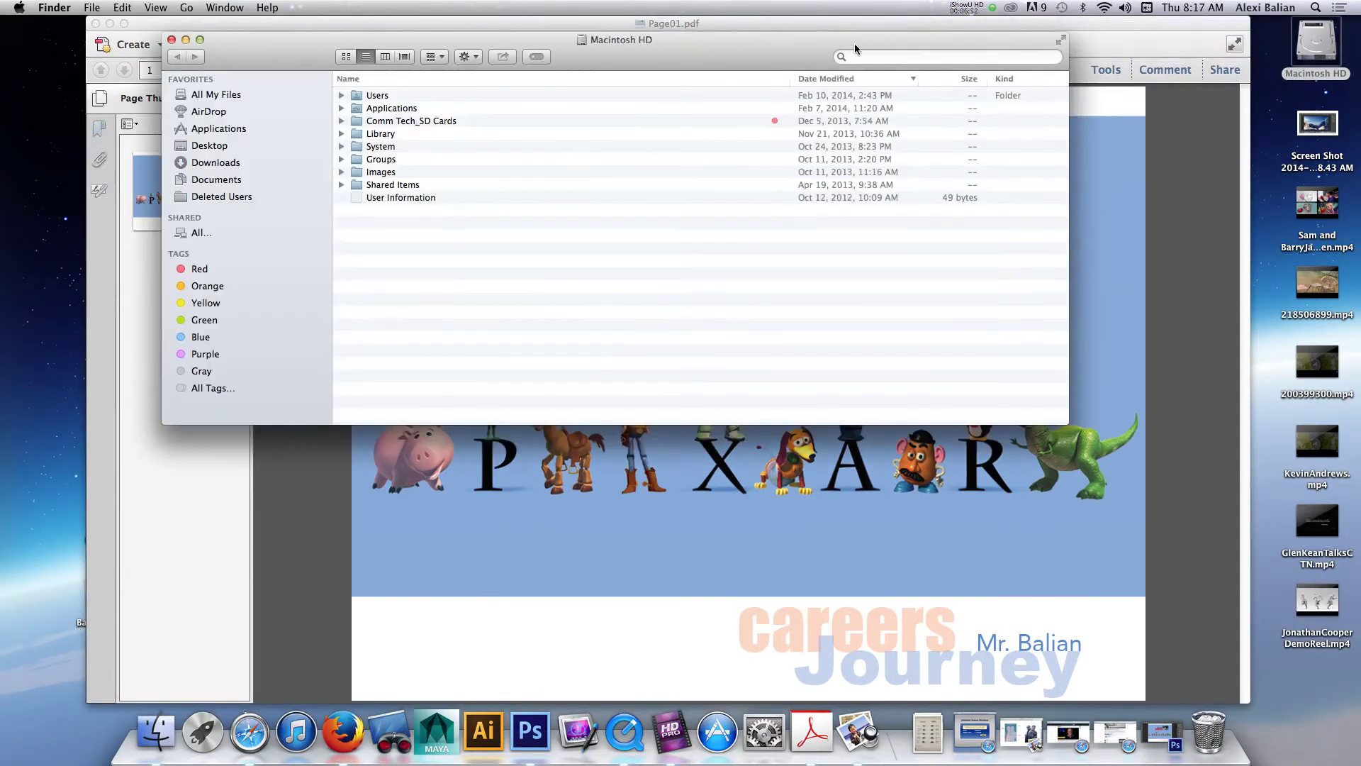
Step: Browse Documents > _CSS2014 > class period > Unit1 careers > PH_LessonsFeb2014, sorted newest first
{"action": "left_click", "coordinate": [205, 181]}
{"action": "double_click", "coordinate": [383, 112]}
{"action": "double_click", "coordinate": [397, 176]}
{"action": "double_click", "coordinate": [357, 163]}
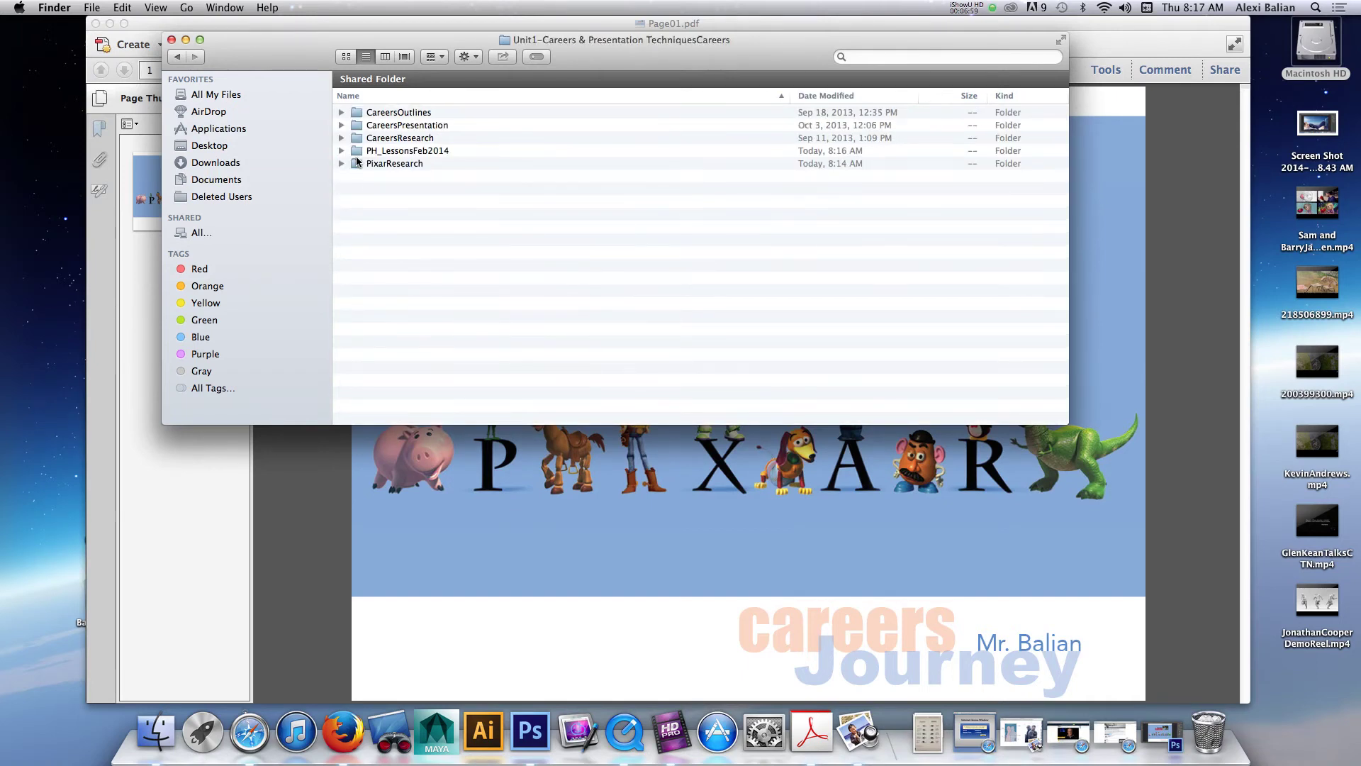
{"action": "double_click", "coordinate": [359, 151]}
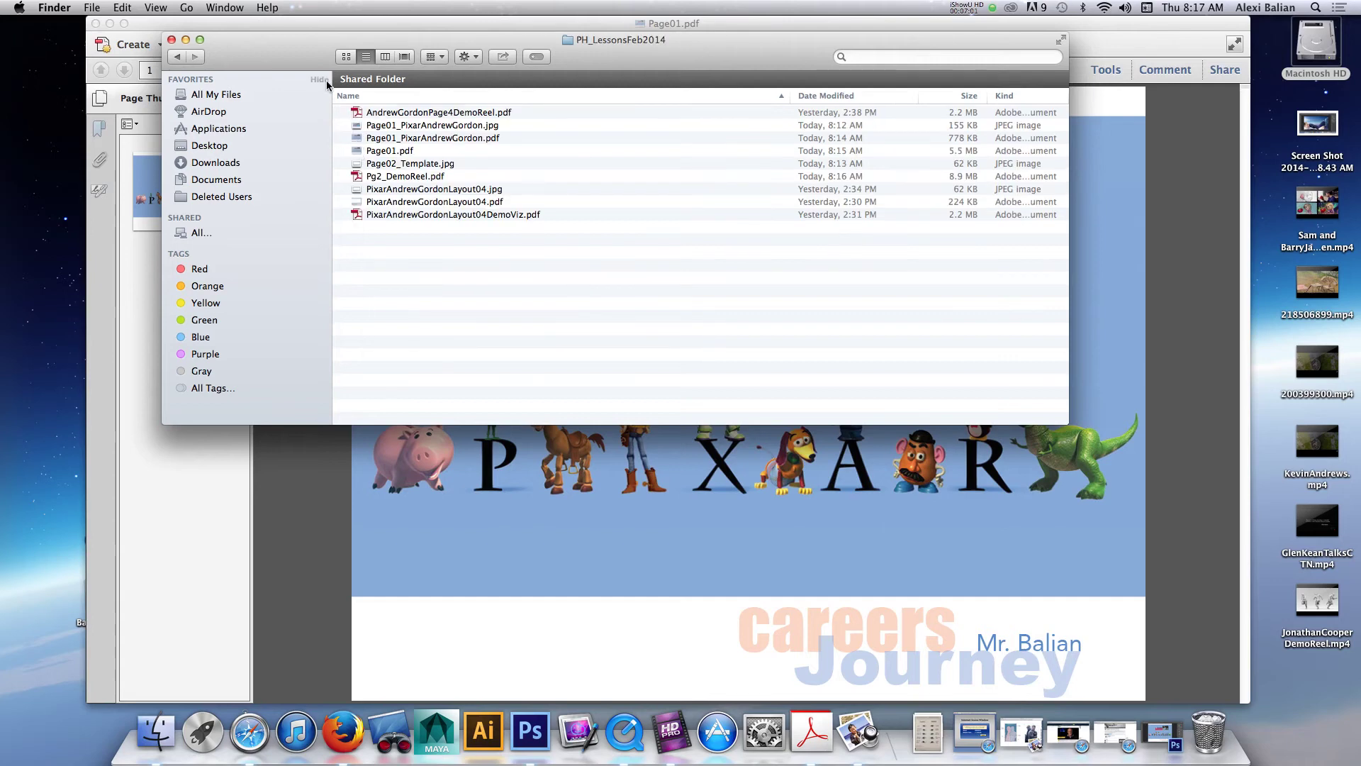
{"action": "left_click_drag", "start_coordinate": [284, 52], "coordinate": [606, 49]}
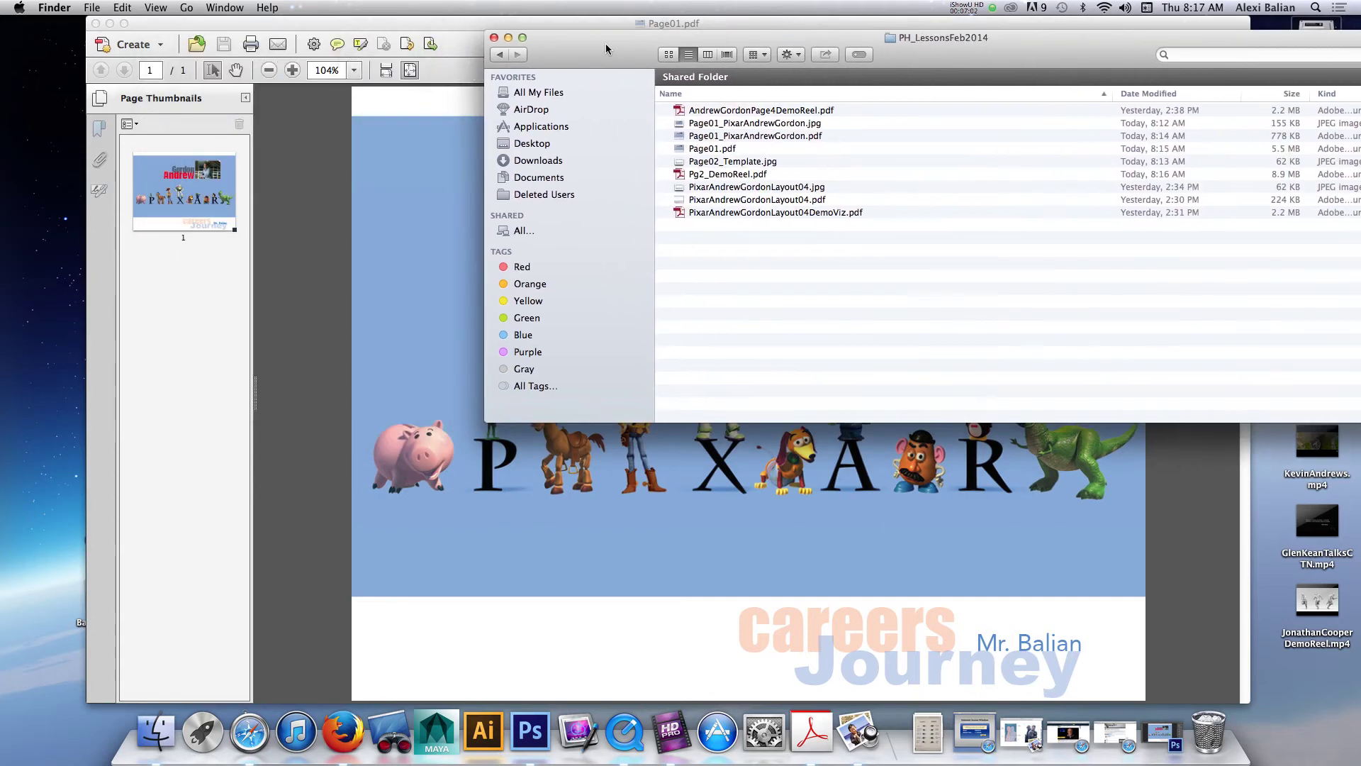
{"action": "left_click", "coordinate": [1165, 95]}
Step: Drag Pg2_DemoReel.pdf into the thumbnails as page 2 and check the result
{"action": "left_click", "coordinate": [720, 110]}
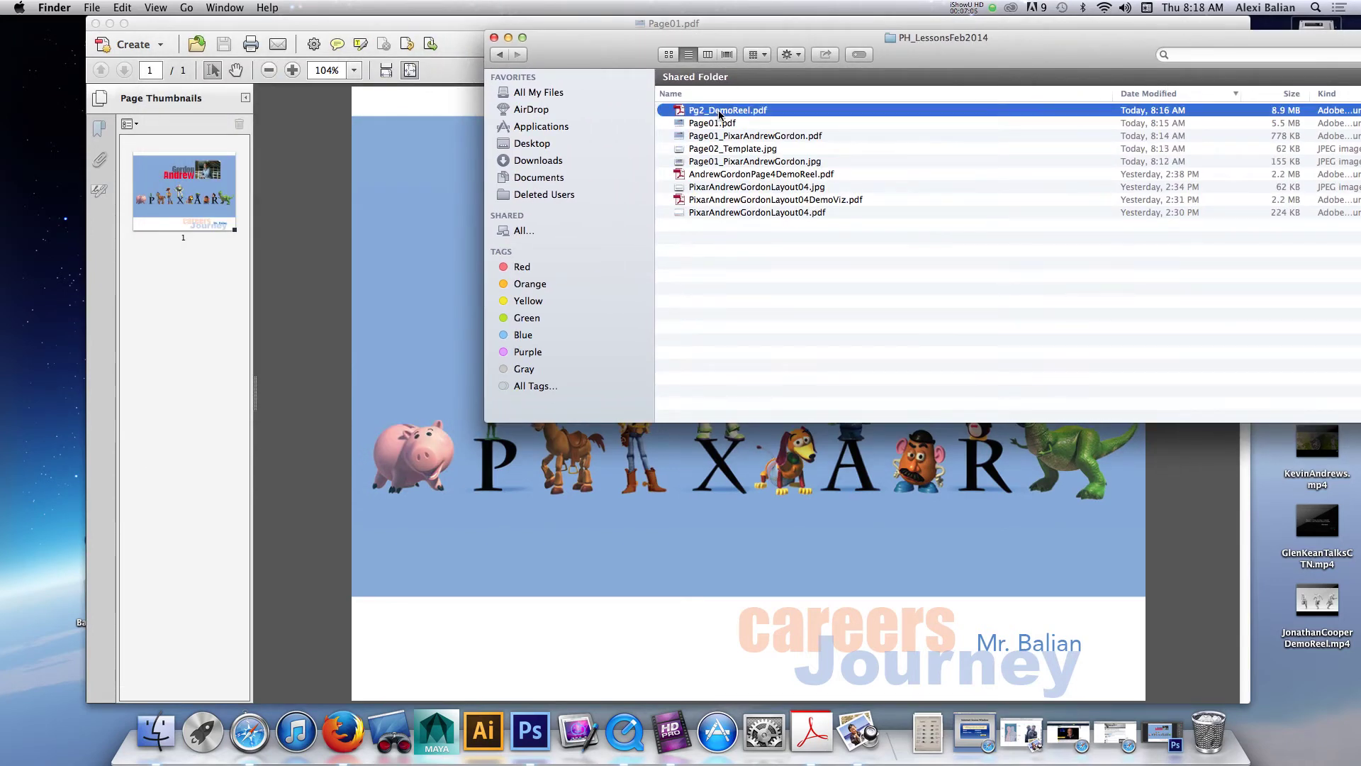
{"action": "left_click_drag", "start_coordinate": [682, 112], "coordinate": [200, 352]}
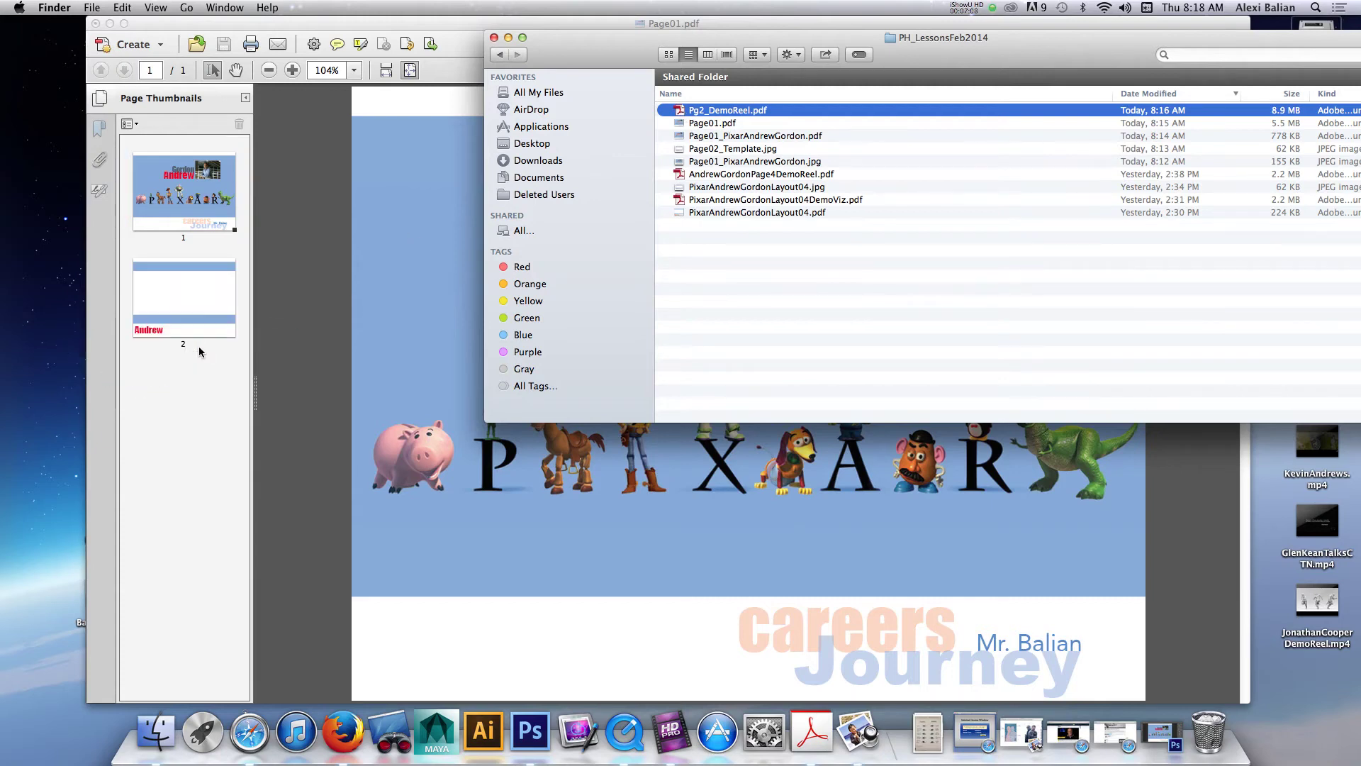
{"action": "left_click", "coordinate": [511, 40]}
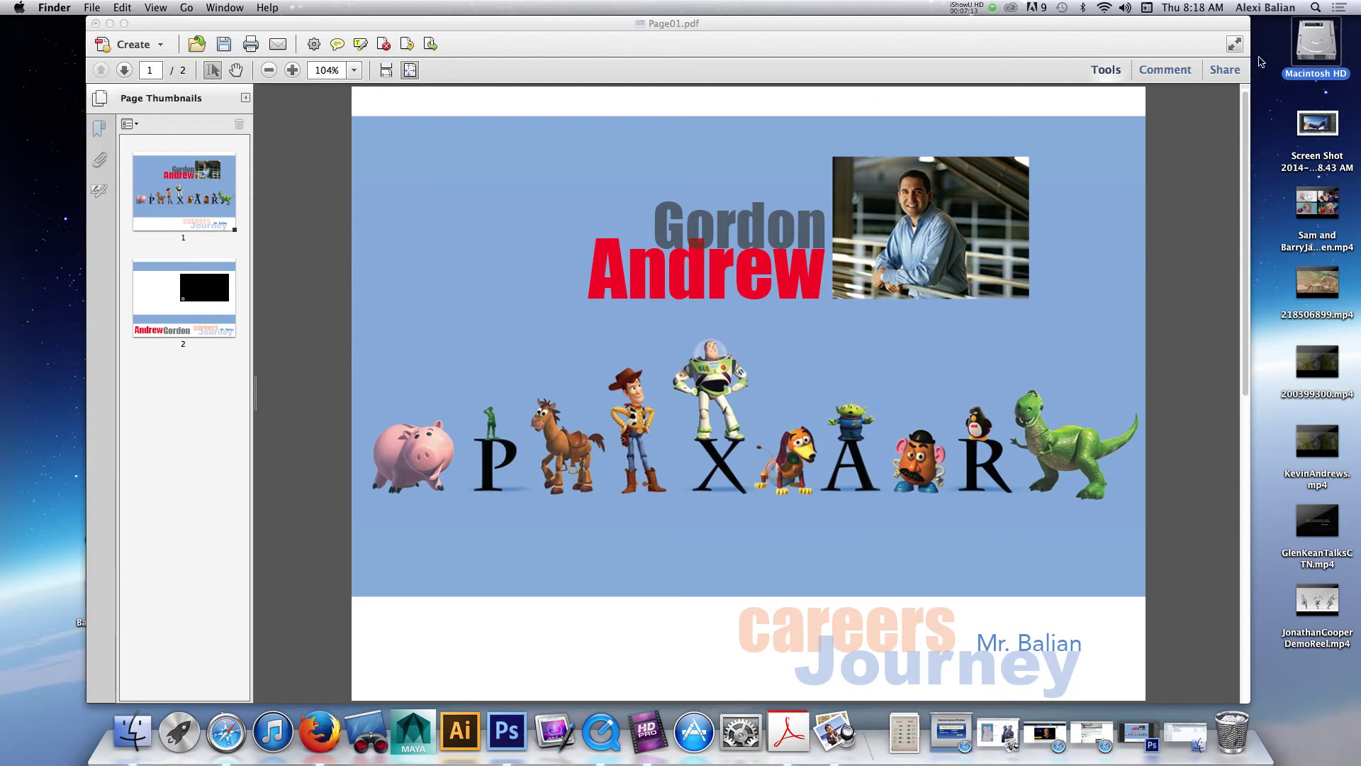
{"action": "left_click", "coordinate": [1185, 734]}
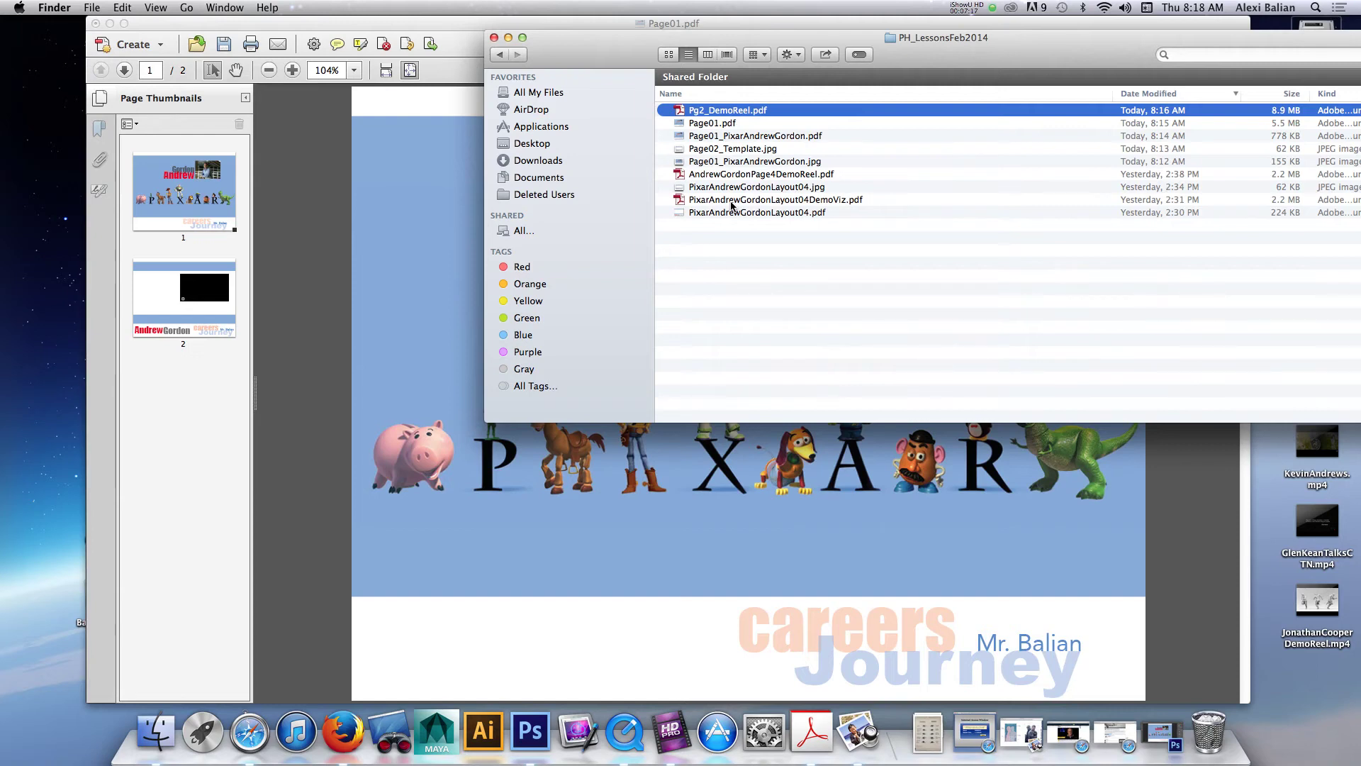
Step: Drag the DemoViz Layout04 PDF into the thumbnails as page 3
{"action": "left_click_drag", "start_coordinate": [688, 202], "coordinate": [410, 376]}
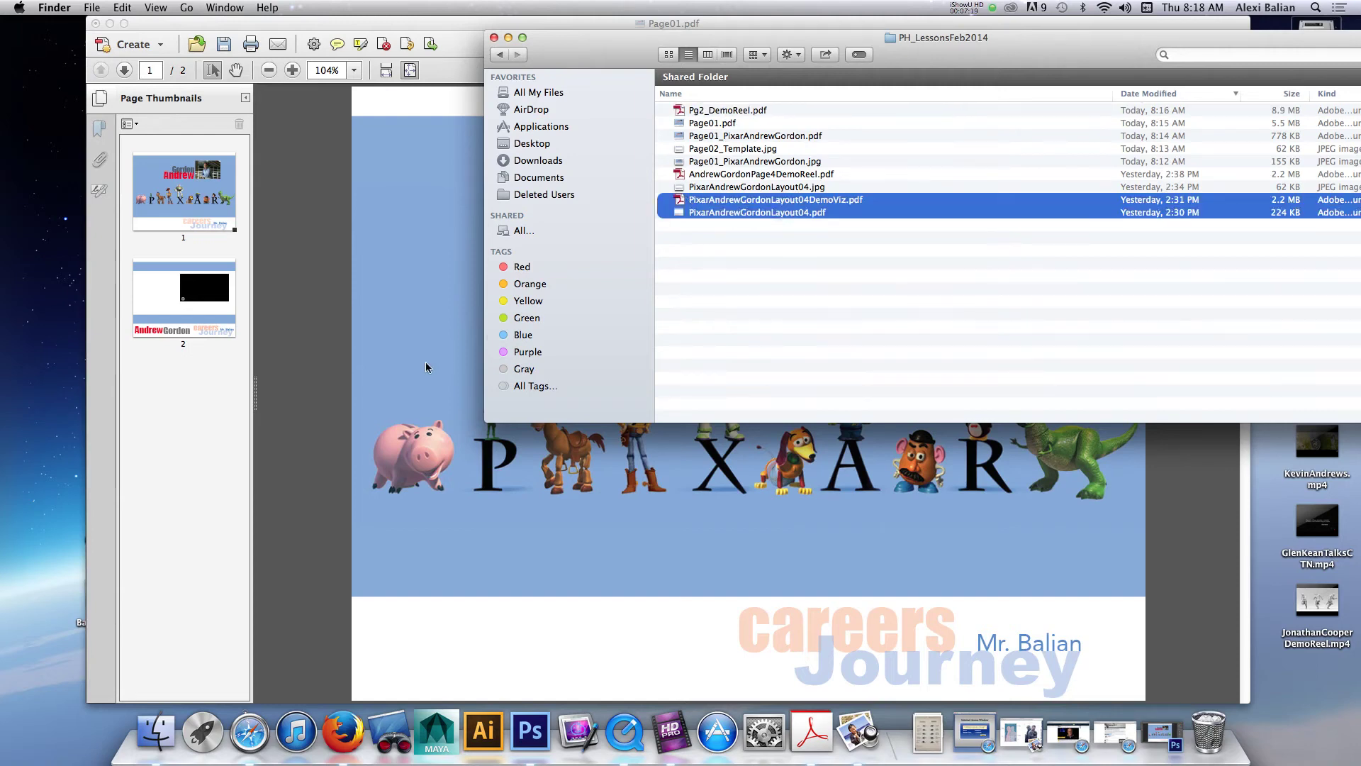
{"action": "left_click", "coordinate": [708, 270]}
{"action": "left_click_drag", "start_coordinate": [687, 206], "coordinate": [235, 468]}
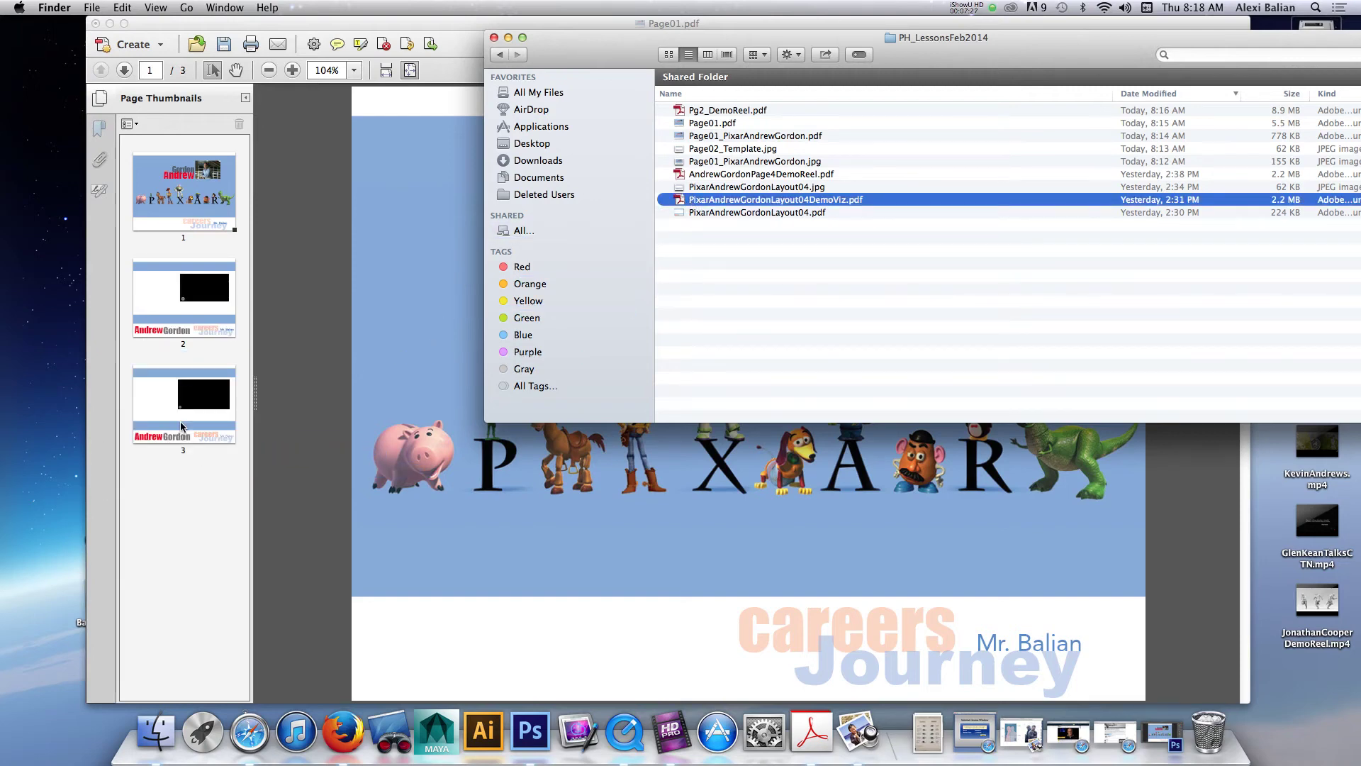
{"action": "left_click", "coordinate": [509, 38]}
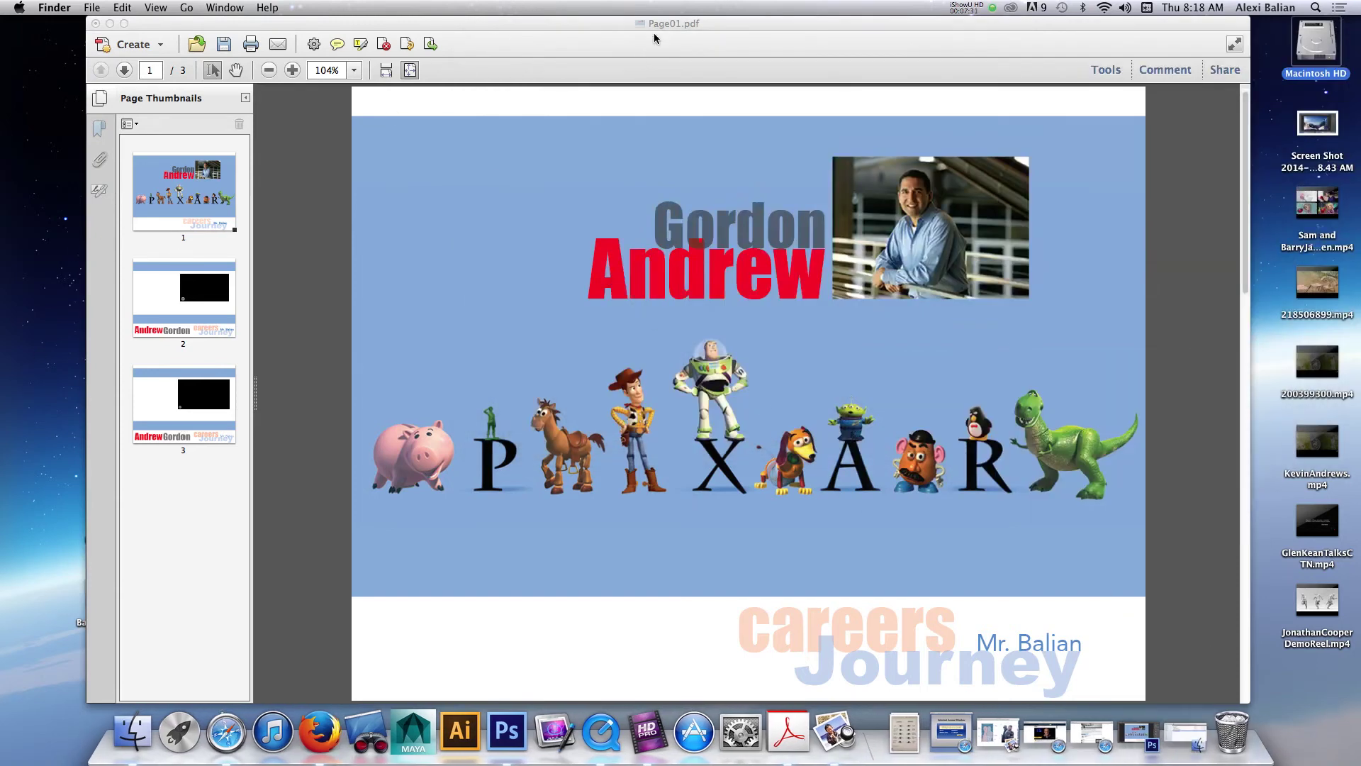
Step: Save the three-page PDF as a new careers-titled file, capitalizing the C in 'Careers'
{"action": "left_click", "coordinate": [682, 25]}
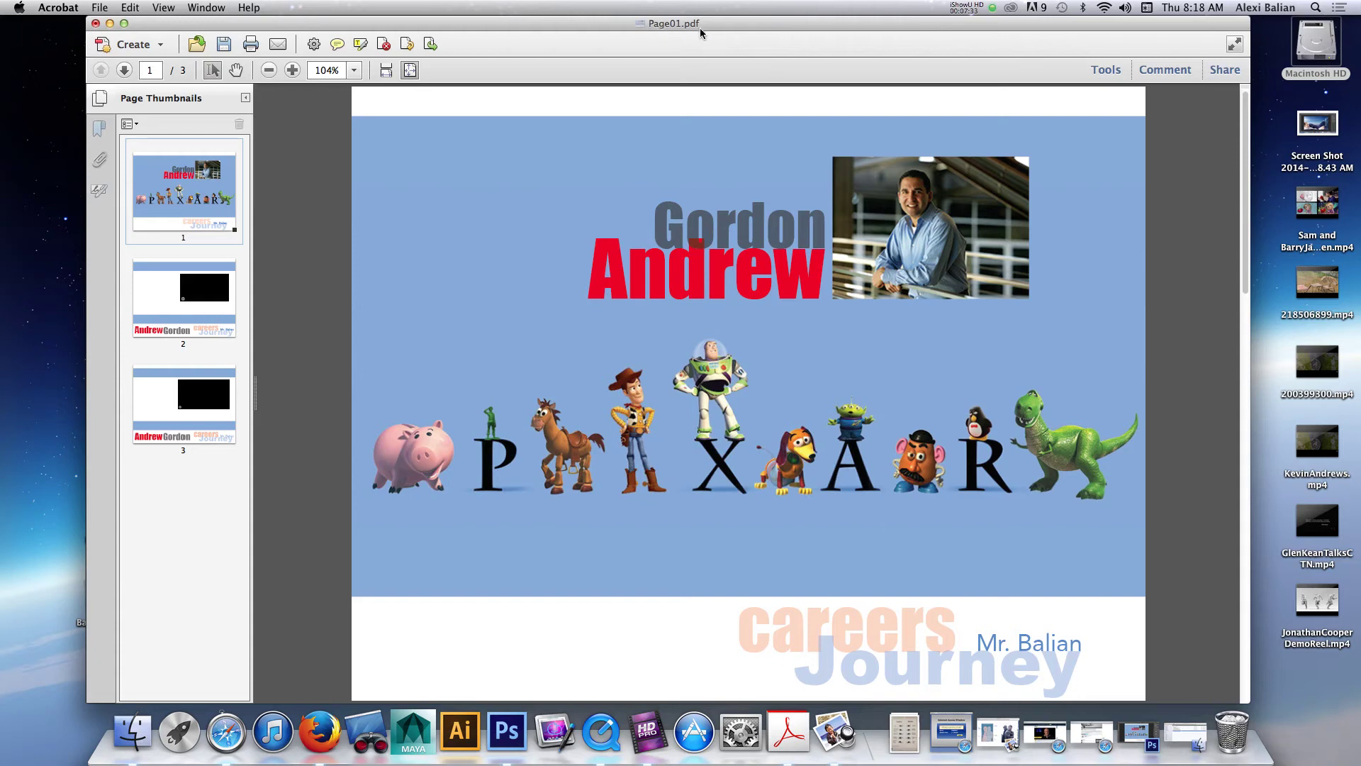
{"action": "left_click", "coordinate": [97, 7]}
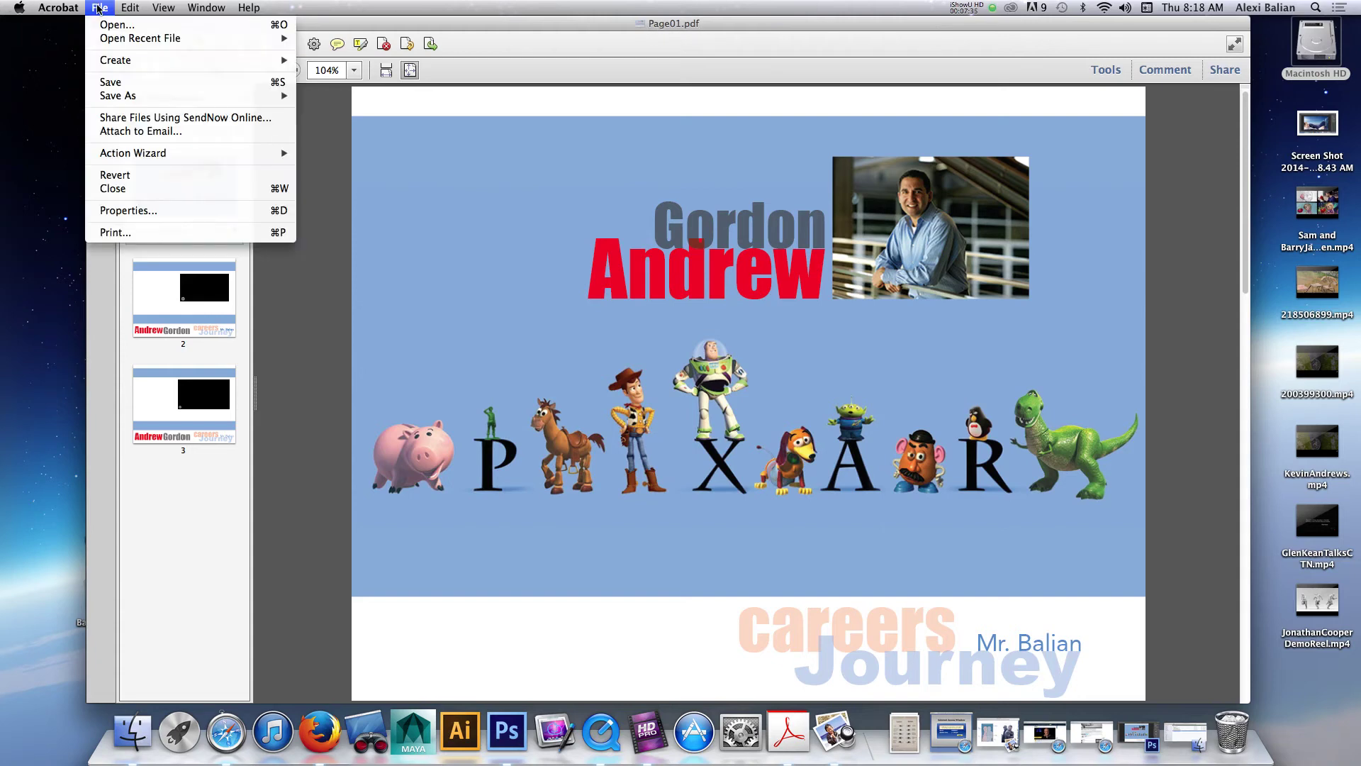
{"action": "mouse_move", "coordinate": [122, 99]}
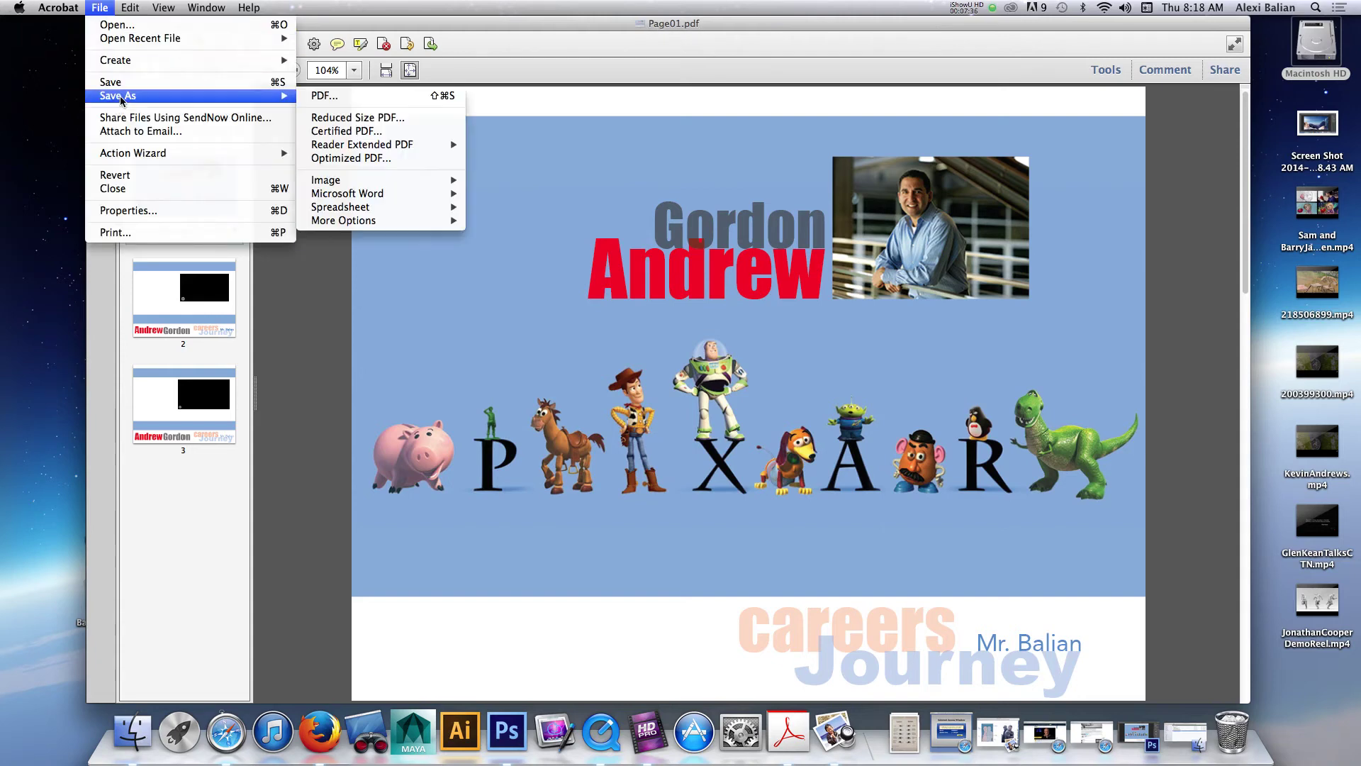
{"action": "left_click", "coordinate": [319, 97]}
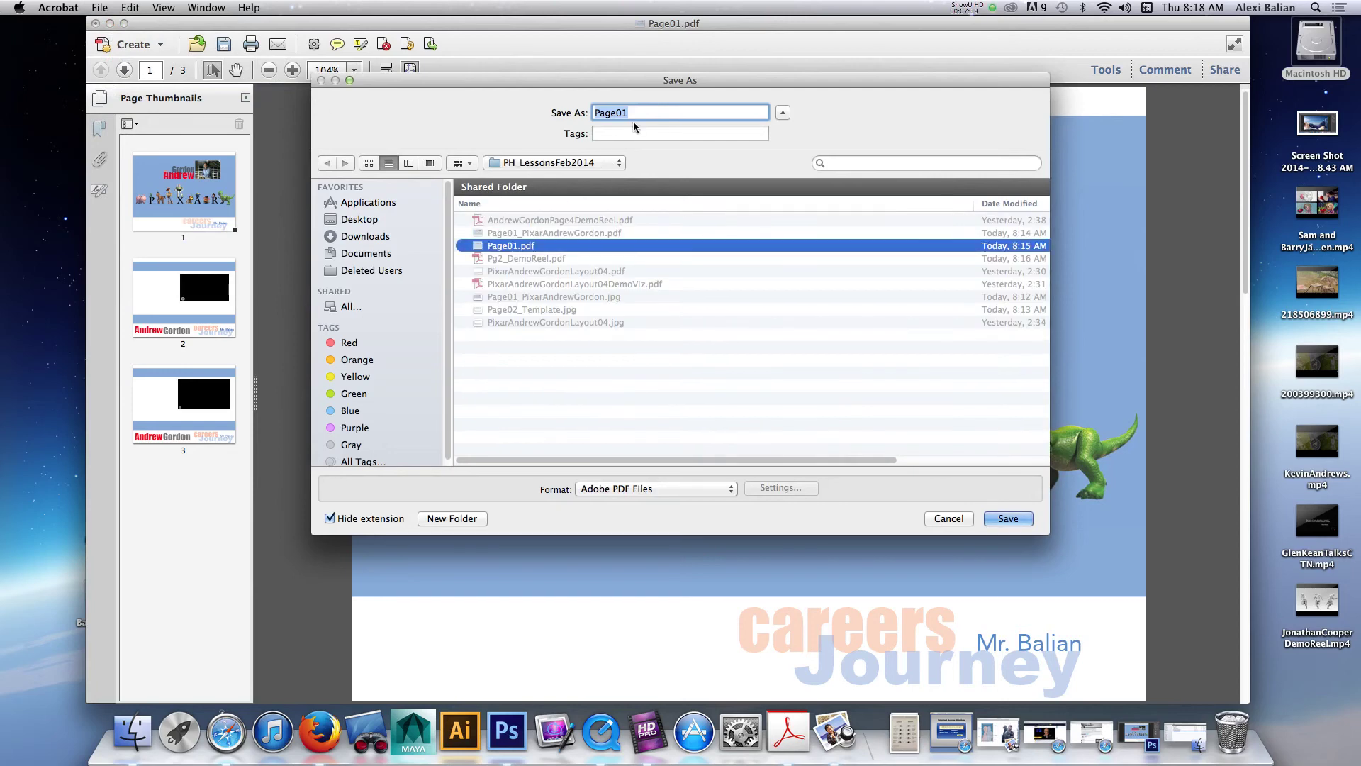
{"action": "type", "text": "ABalia"}
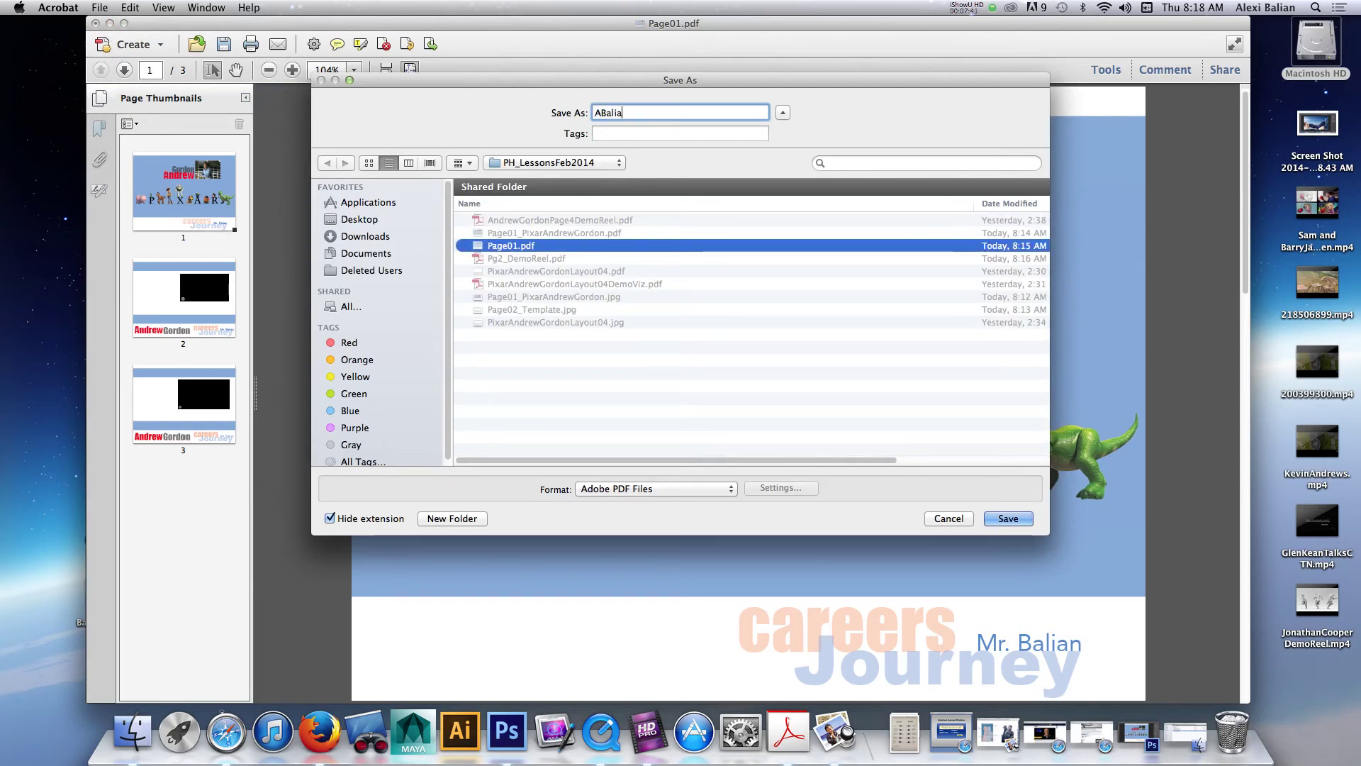
{"action": "type", "text": "n_car"}
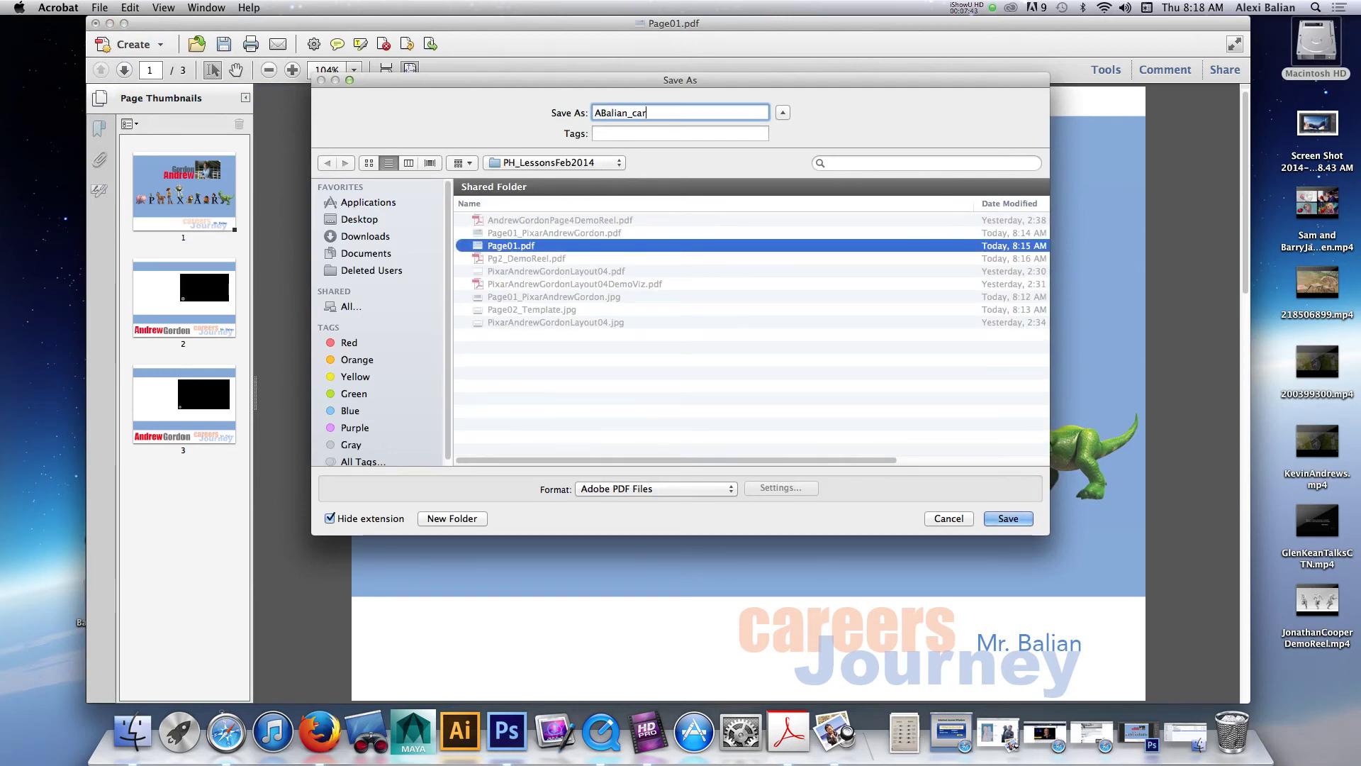
{"action": "type", "text": "eersA"}
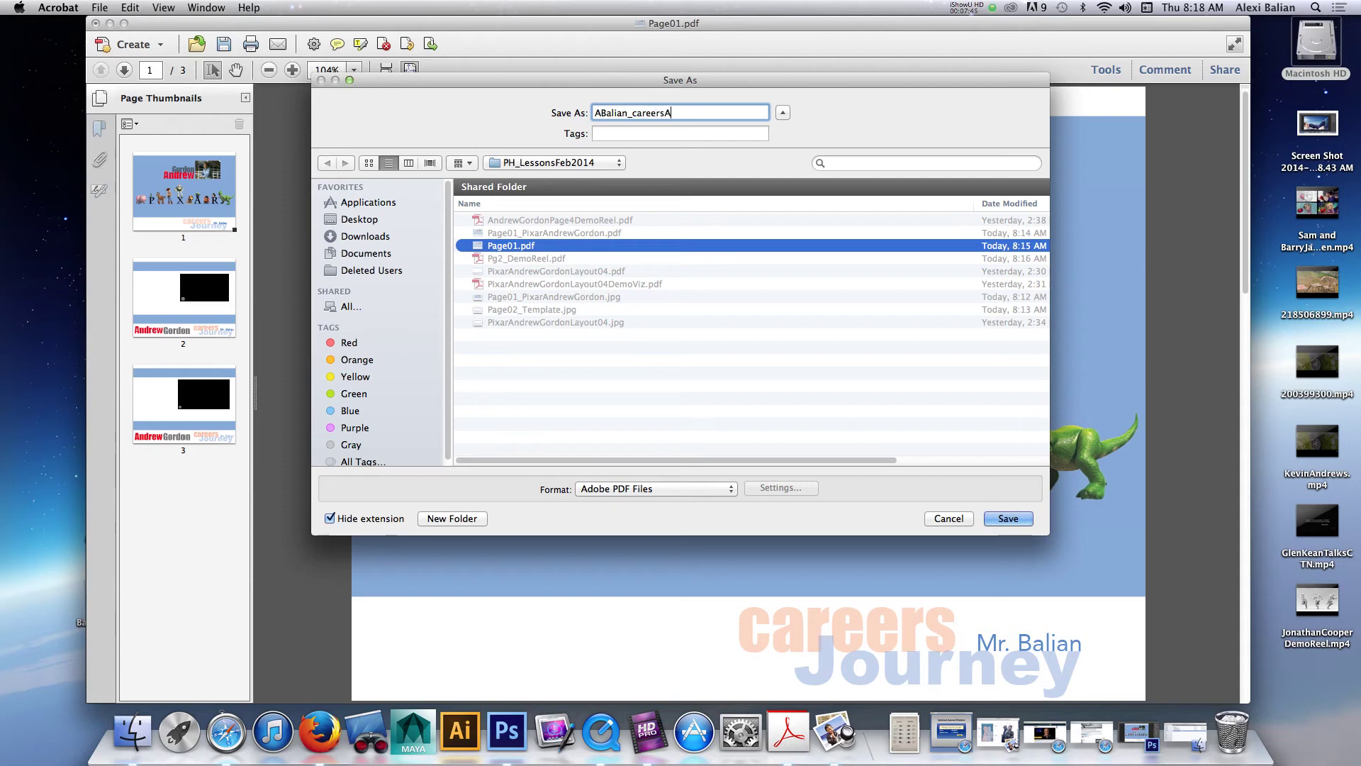
{"action": "type", "text": "Gordon"}
{"action": "left_click", "coordinate": [636, 112]}
{"action": "key", "text": "BackSpace"}
{"action": "type", "text": "C"}
{"action": "left_click", "coordinate": [1006, 518]}
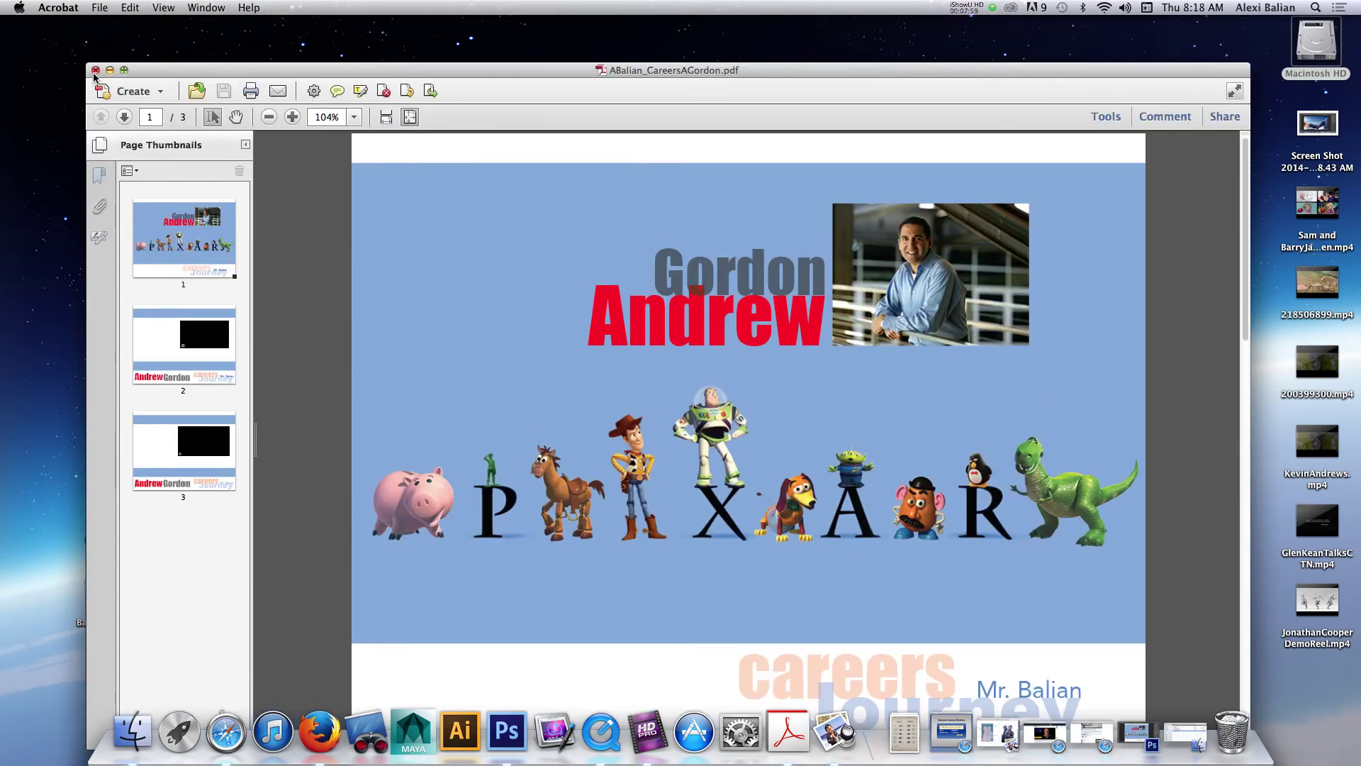
Step: Close the PDF and reopen the combined careers PDF from the PH_LessonsFeb2014 folder
{"action": "left_click", "coordinate": [95, 70]}
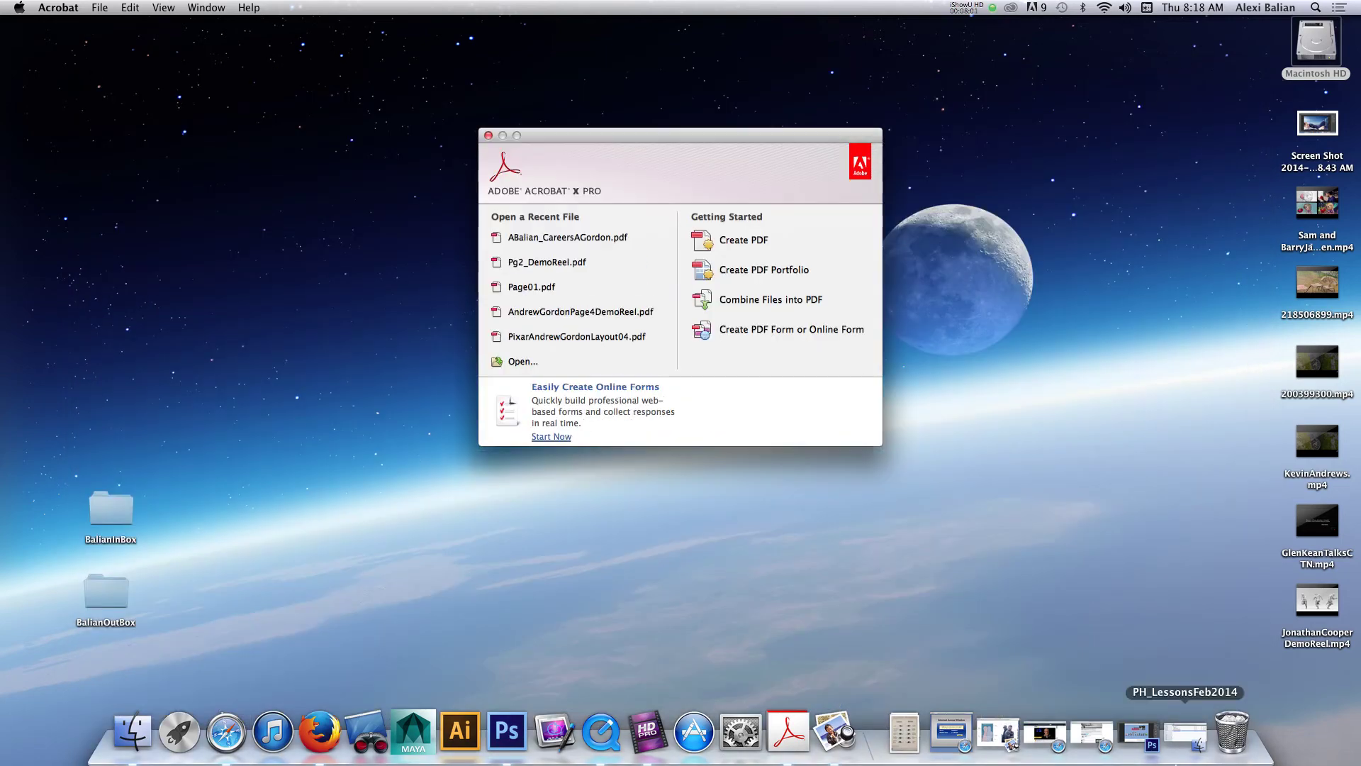
{"action": "left_click", "coordinate": [1182, 741]}
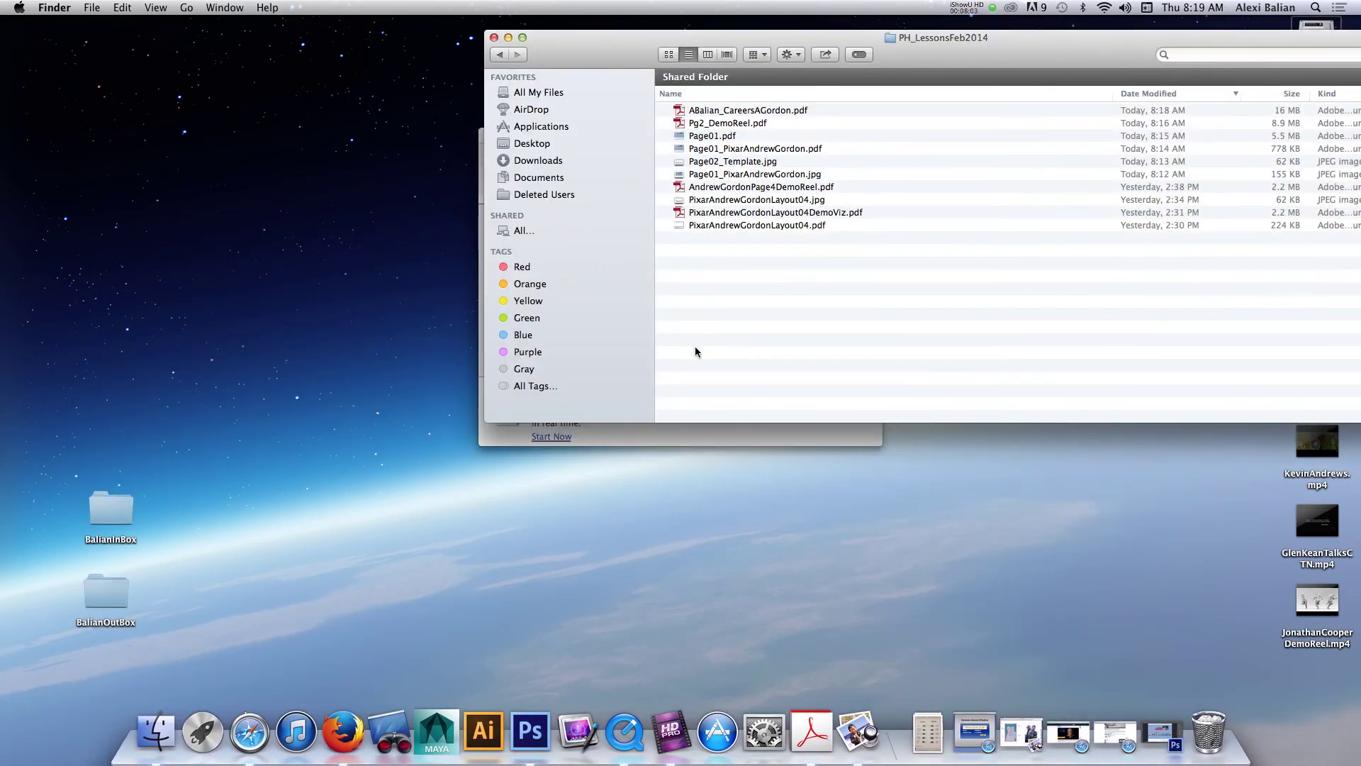
{"action": "left_click", "coordinate": [861, 355]}
{"action": "double_click", "coordinate": [742, 110]}
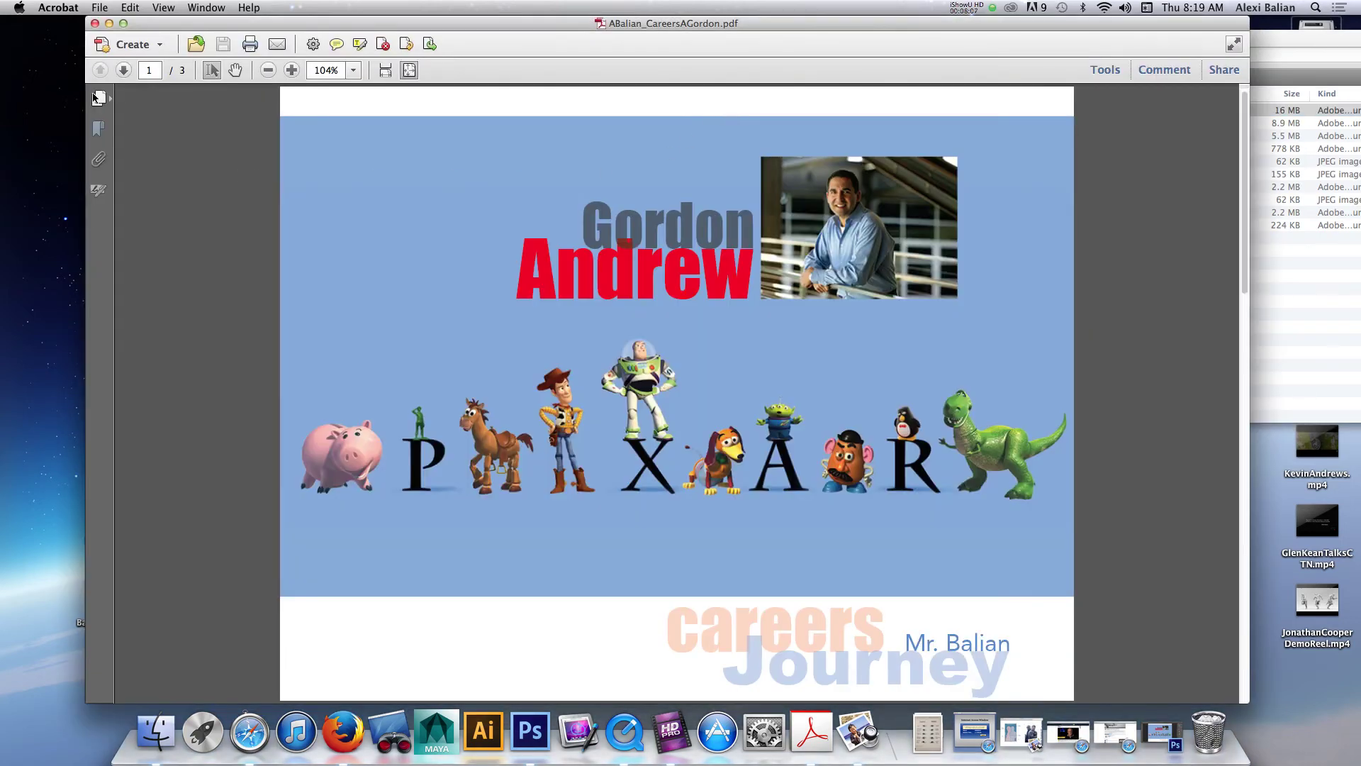
Step: Go to page 2 in the thumbnails, then play and stop the embedded demo reel video
{"action": "left_click", "coordinate": [98, 98]}
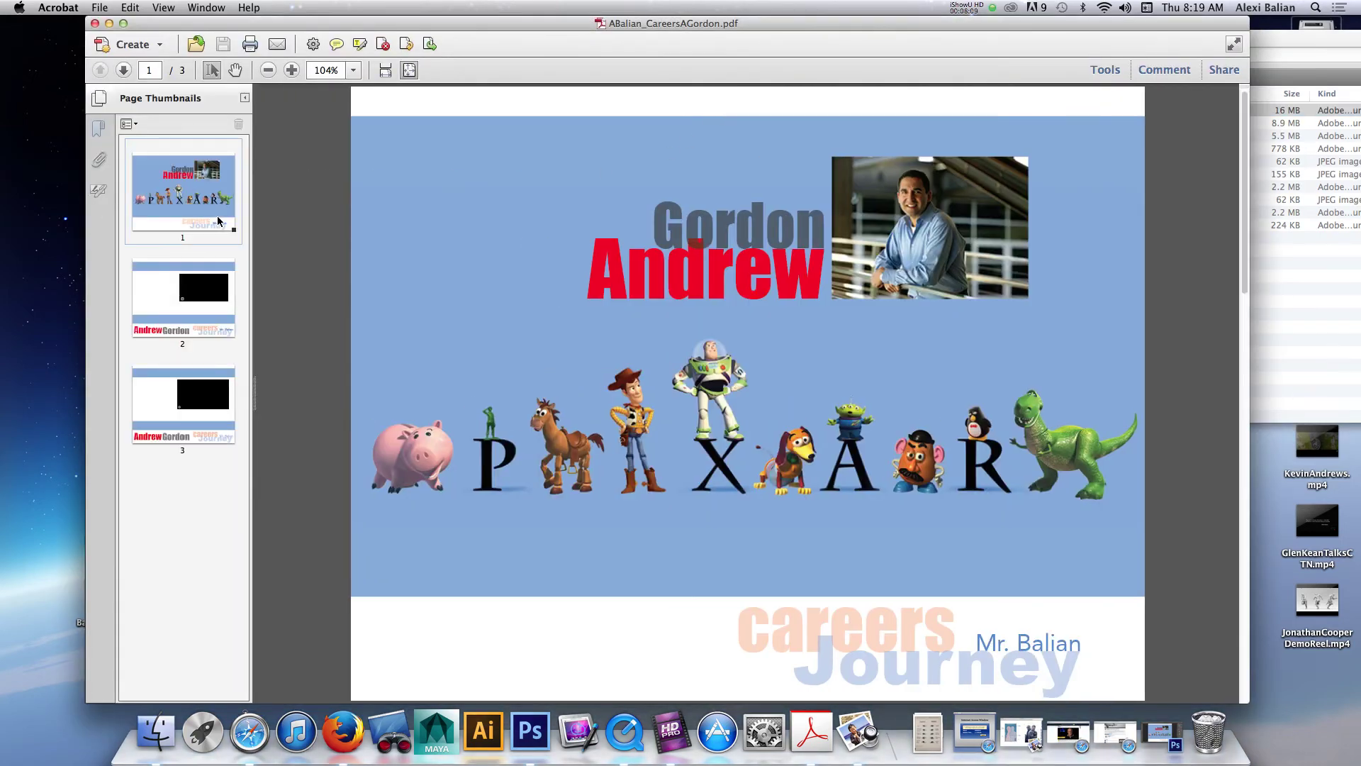
{"action": "key", "text": "Down"}
{"action": "left_click", "coordinate": [169, 299]}
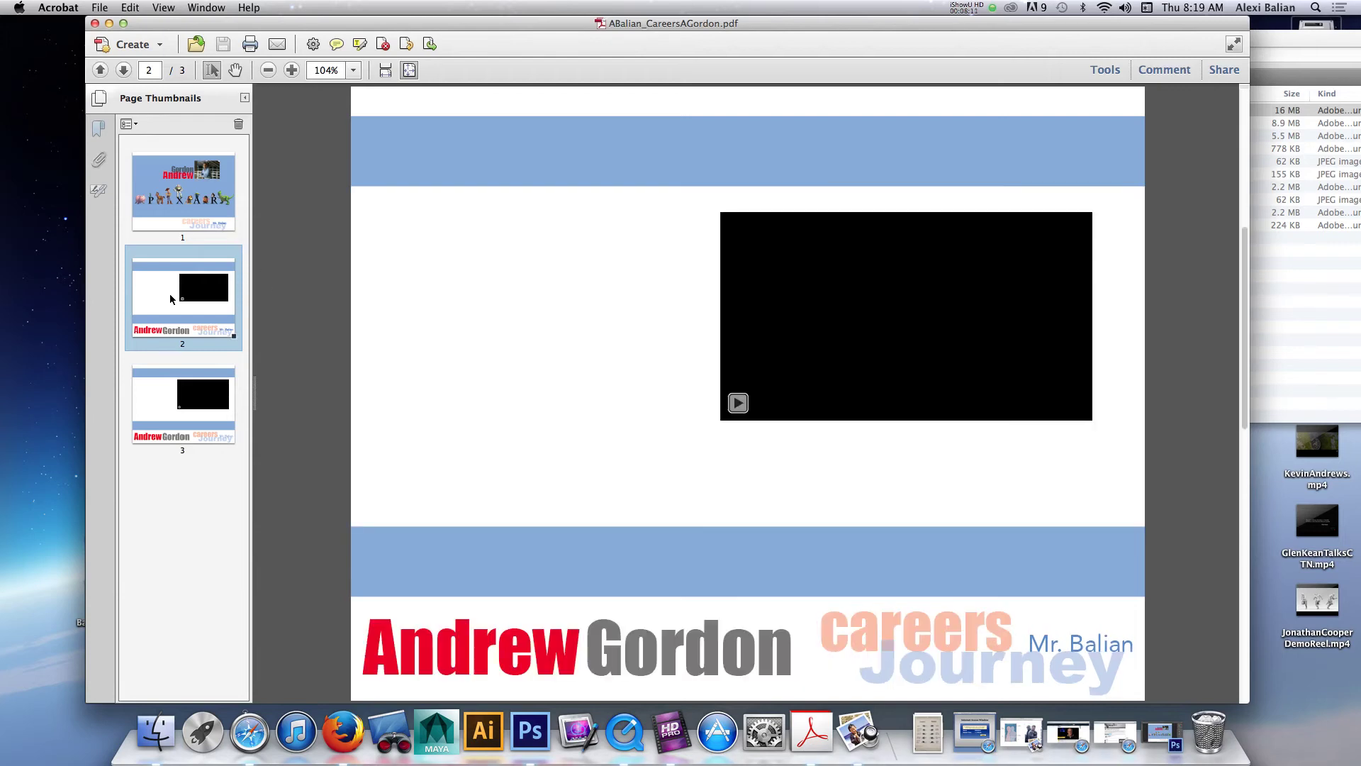
{"action": "left_click", "coordinate": [738, 403]}
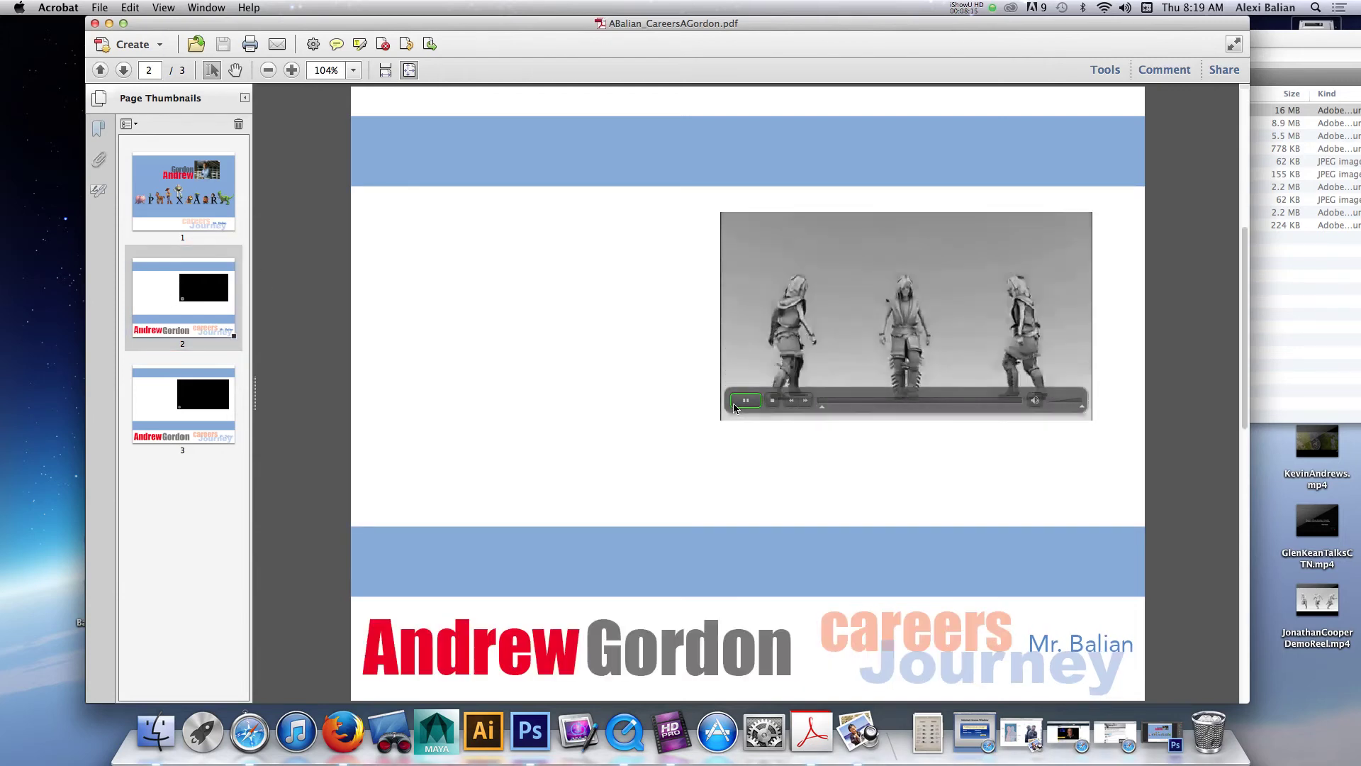
{"action": "left_click", "coordinate": [746, 399]}
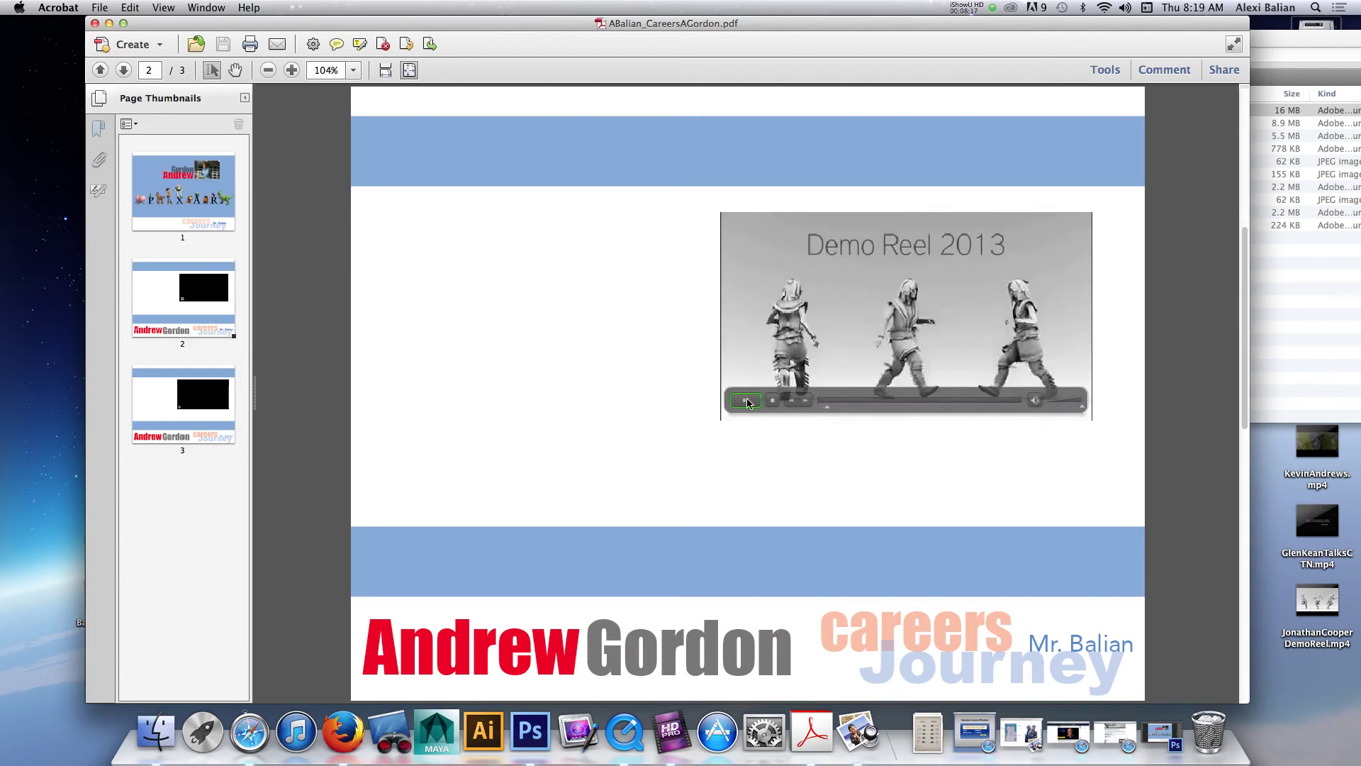
{"action": "left_click", "coordinate": [124, 28]}
Step: Minimize Acrobat and restore the Safari window showing the demo reel searches
{"action": "left_click", "coordinate": [23, 24]}
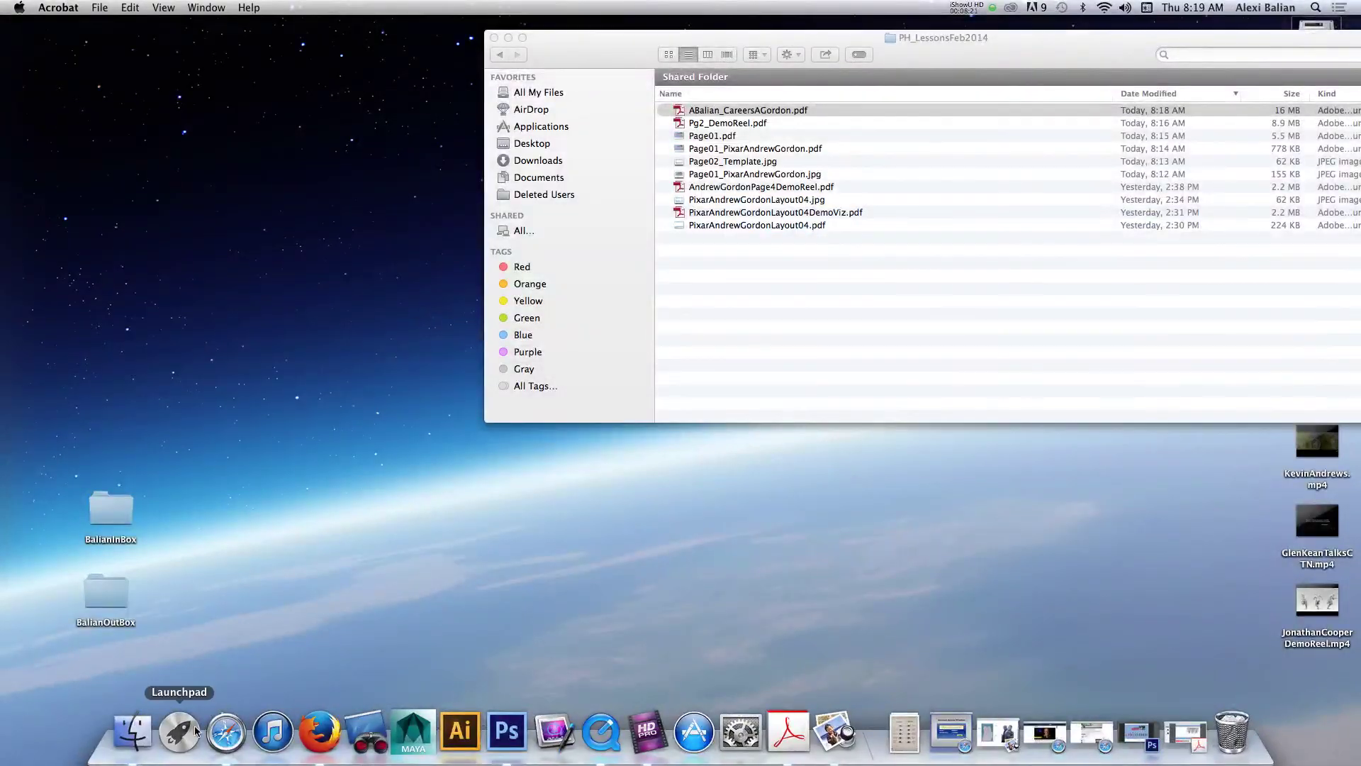
{"action": "left_click", "coordinate": [227, 750]}
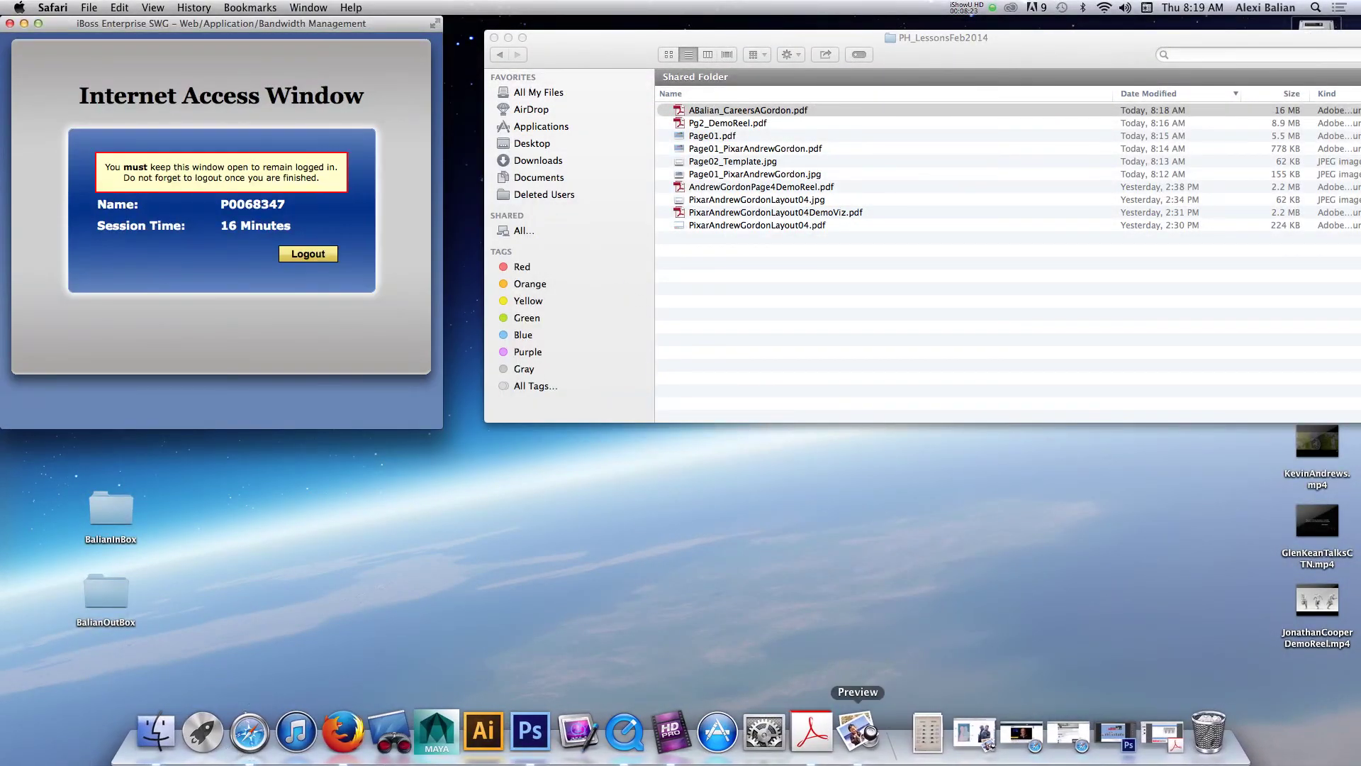
{"action": "left_click", "coordinate": [1070, 734]}
{"action": "scroll", "coordinate": [1045, 470], "scroll_direction": "up", "scroll_amount": 4}
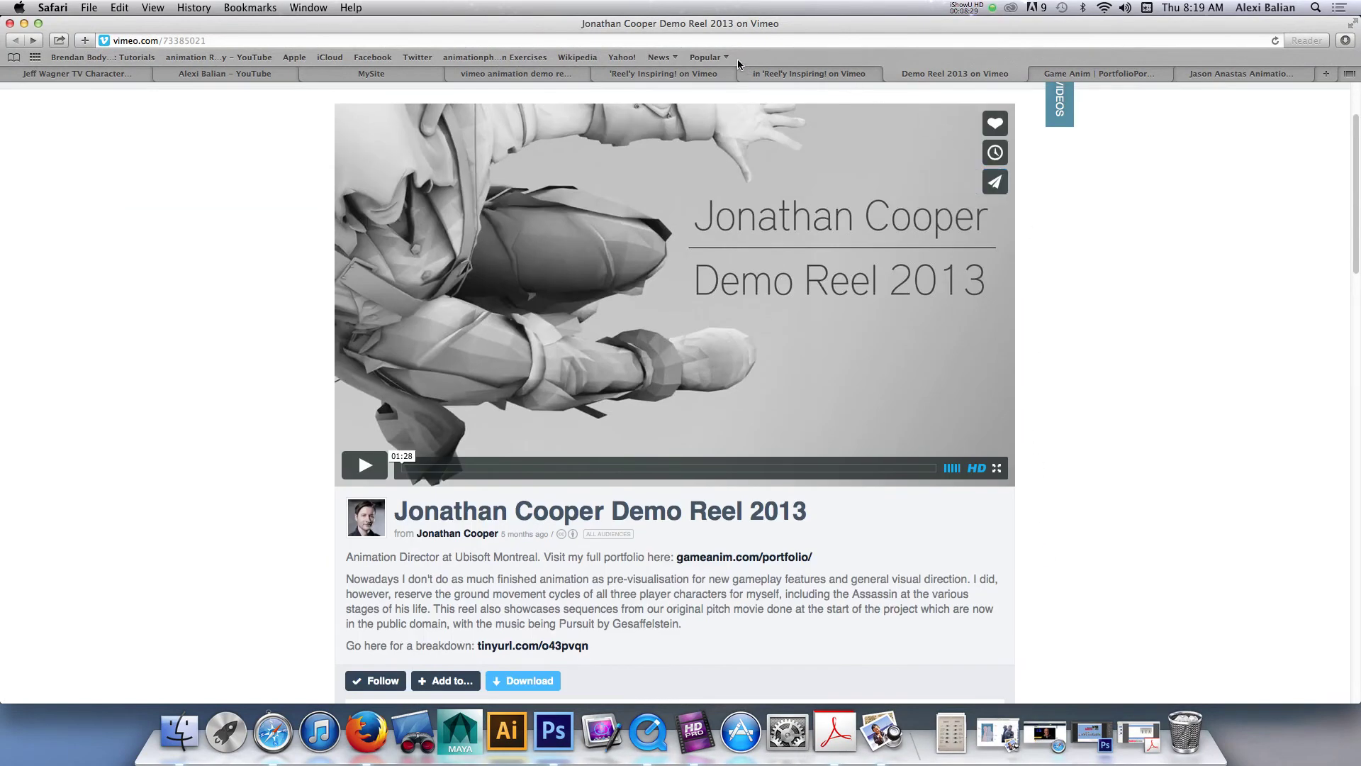
Step: Move between the Vimeo and Google tabs, then open Demo Reel 2013 from the 'Reel'y Inspiring! channel
{"action": "left_click", "coordinate": [687, 78]}
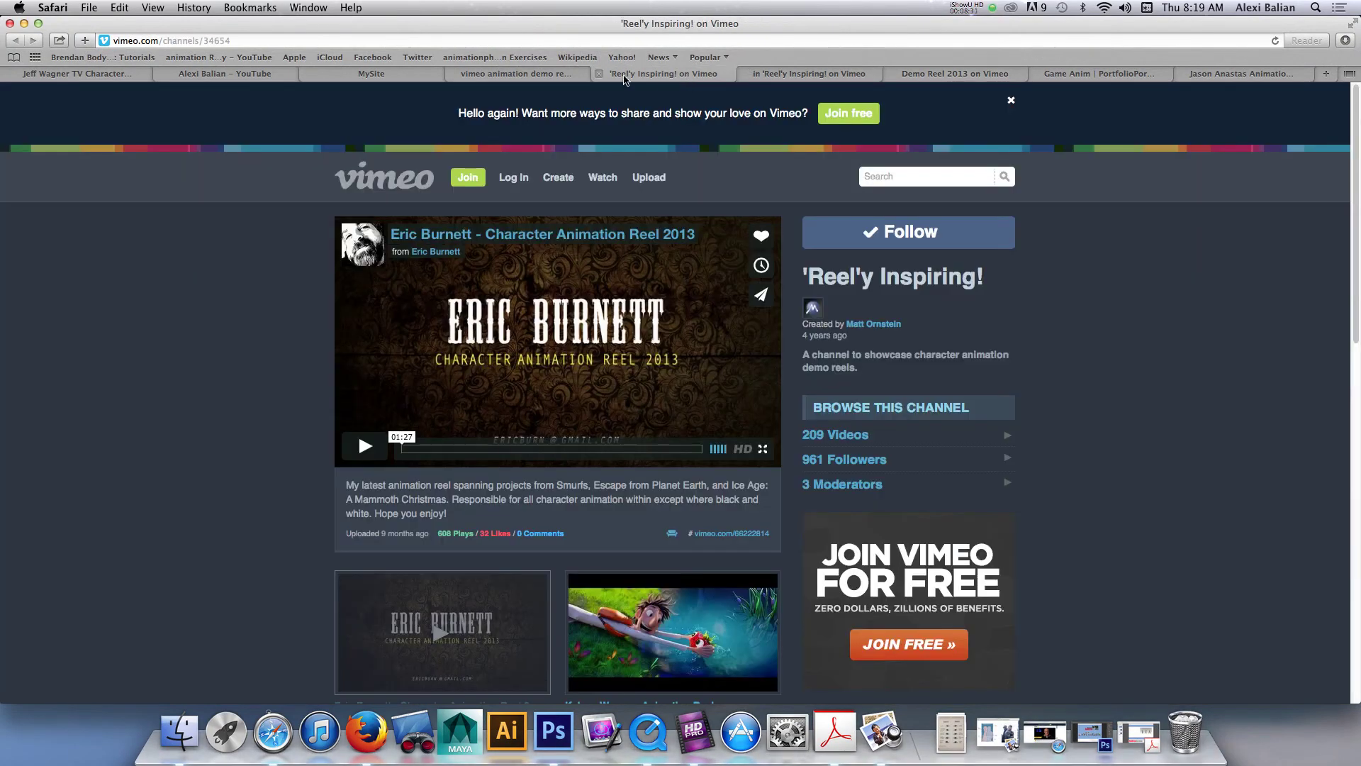
{"action": "left_click", "coordinate": [520, 73]}
{"action": "left_click", "coordinate": [652, 73]}
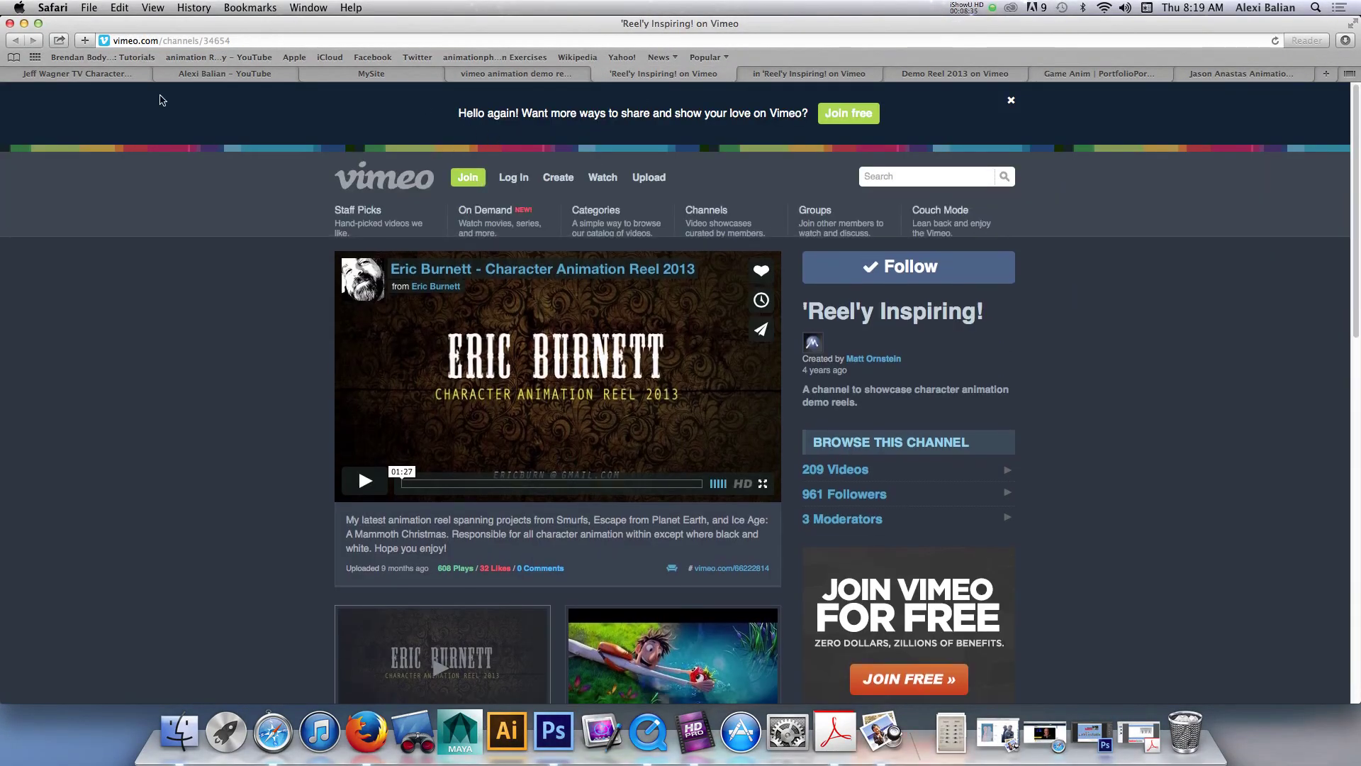
{"action": "left_click", "coordinate": [511, 77]}
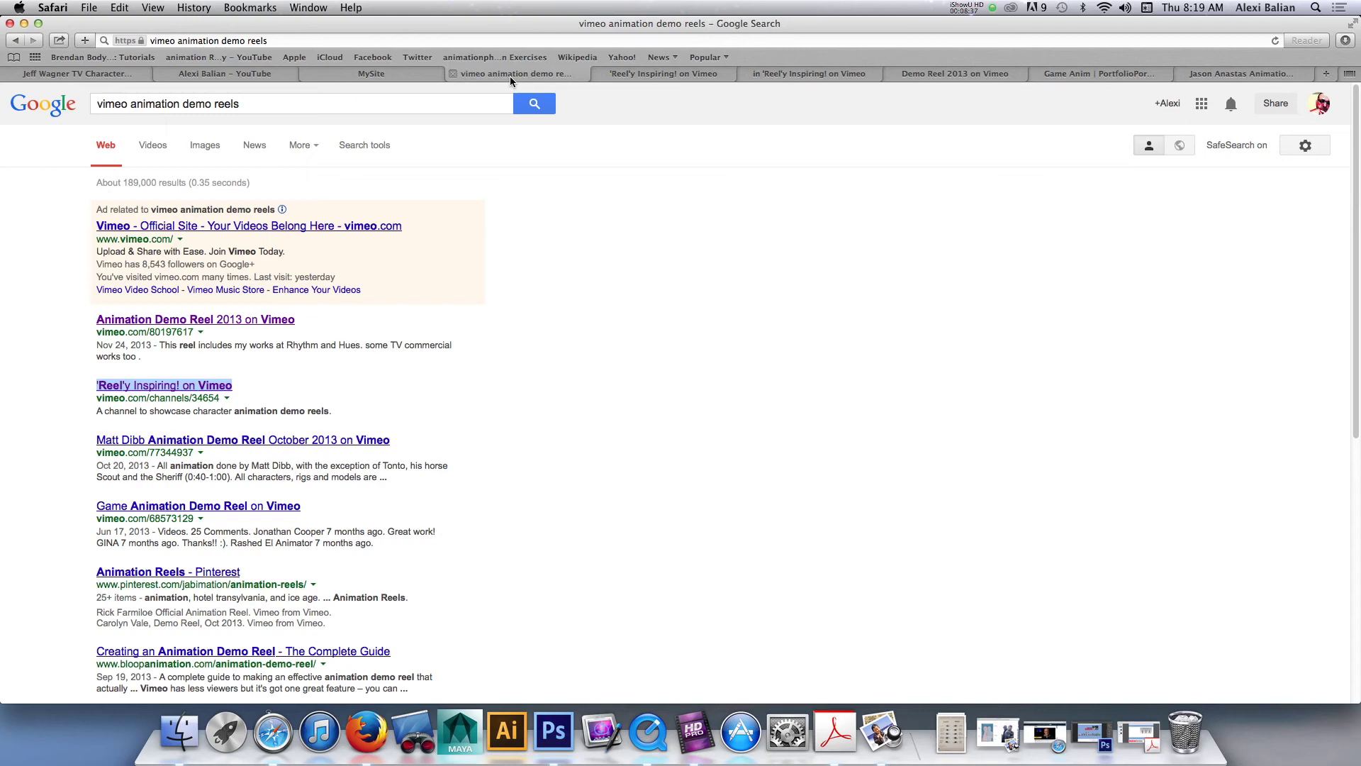
{"action": "left_click_drag", "start_coordinate": [258, 105], "coordinate": [91, 104]}
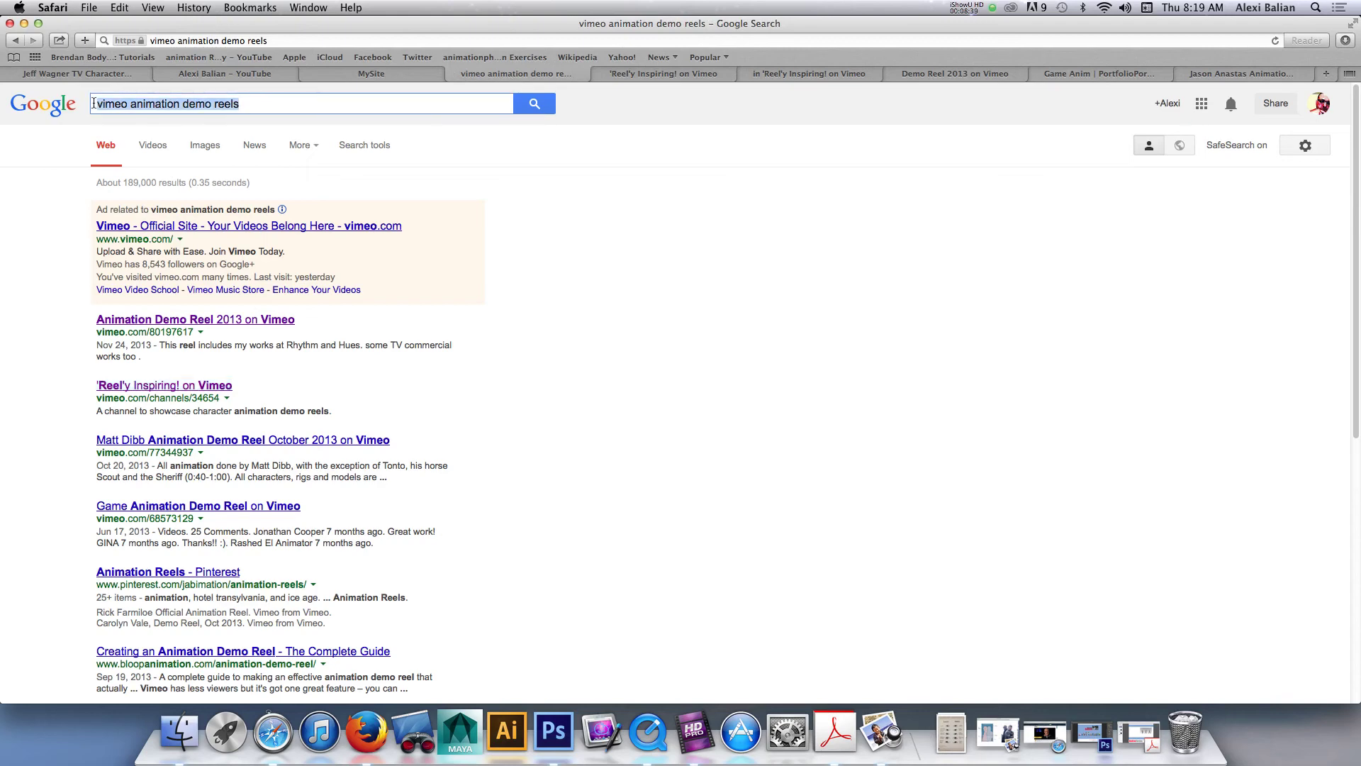
{"action": "left_click", "coordinate": [746, 74]}
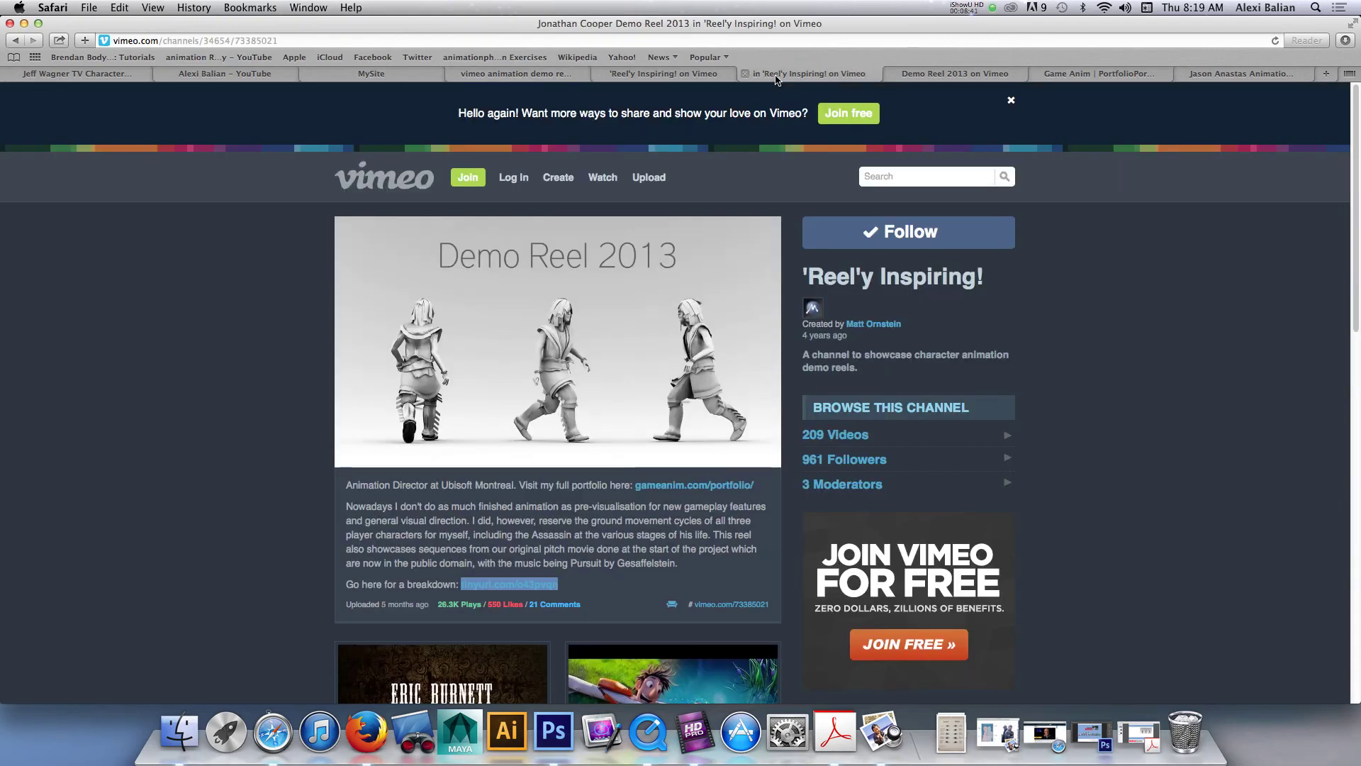
{"action": "left_click", "coordinate": [671, 74]}
{"action": "left_click", "coordinate": [742, 74]}
{"action": "left_click", "coordinate": [648, 74]}
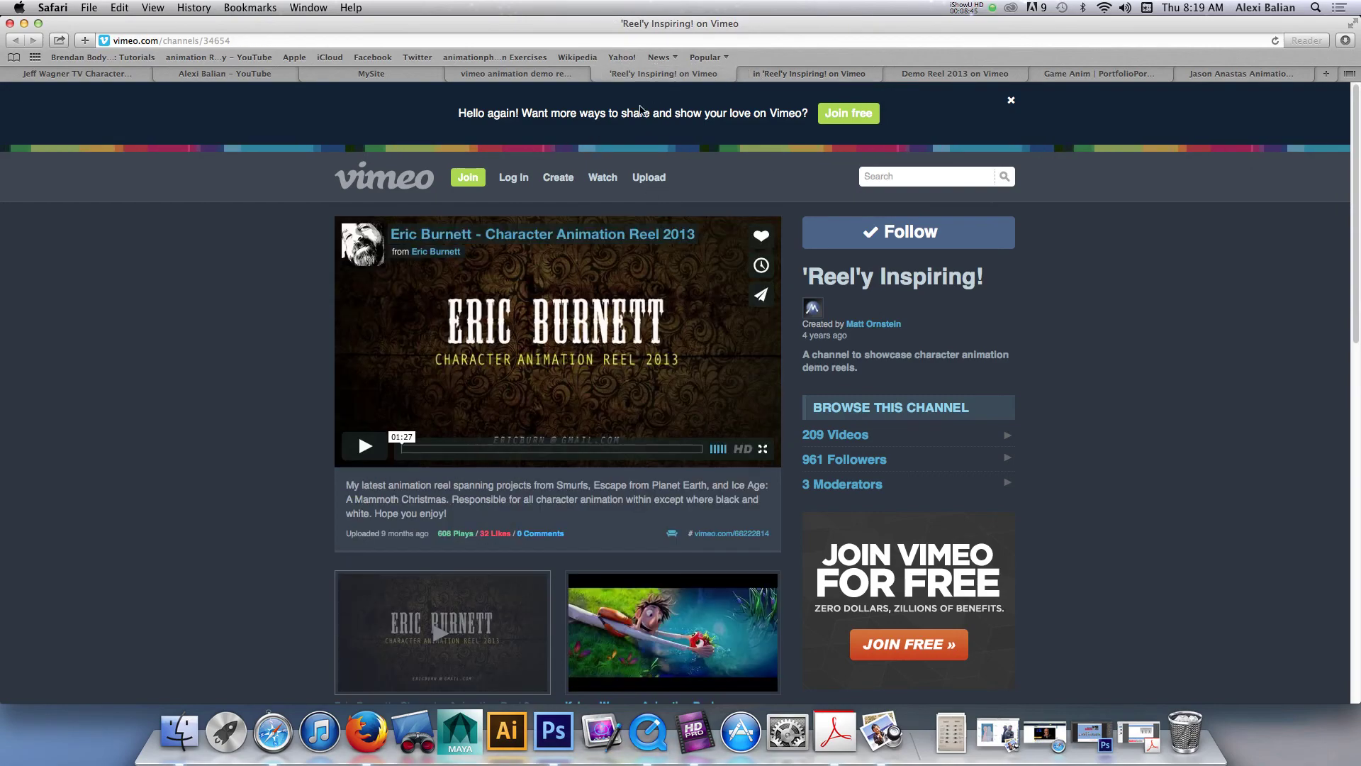
{"action": "scroll", "coordinate": [619, 466], "scroll_direction": "down", "scroll_amount": 15}
{"action": "scroll", "coordinate": [594, 391], "scroll_direction": "up", "scroll_amount": 4}
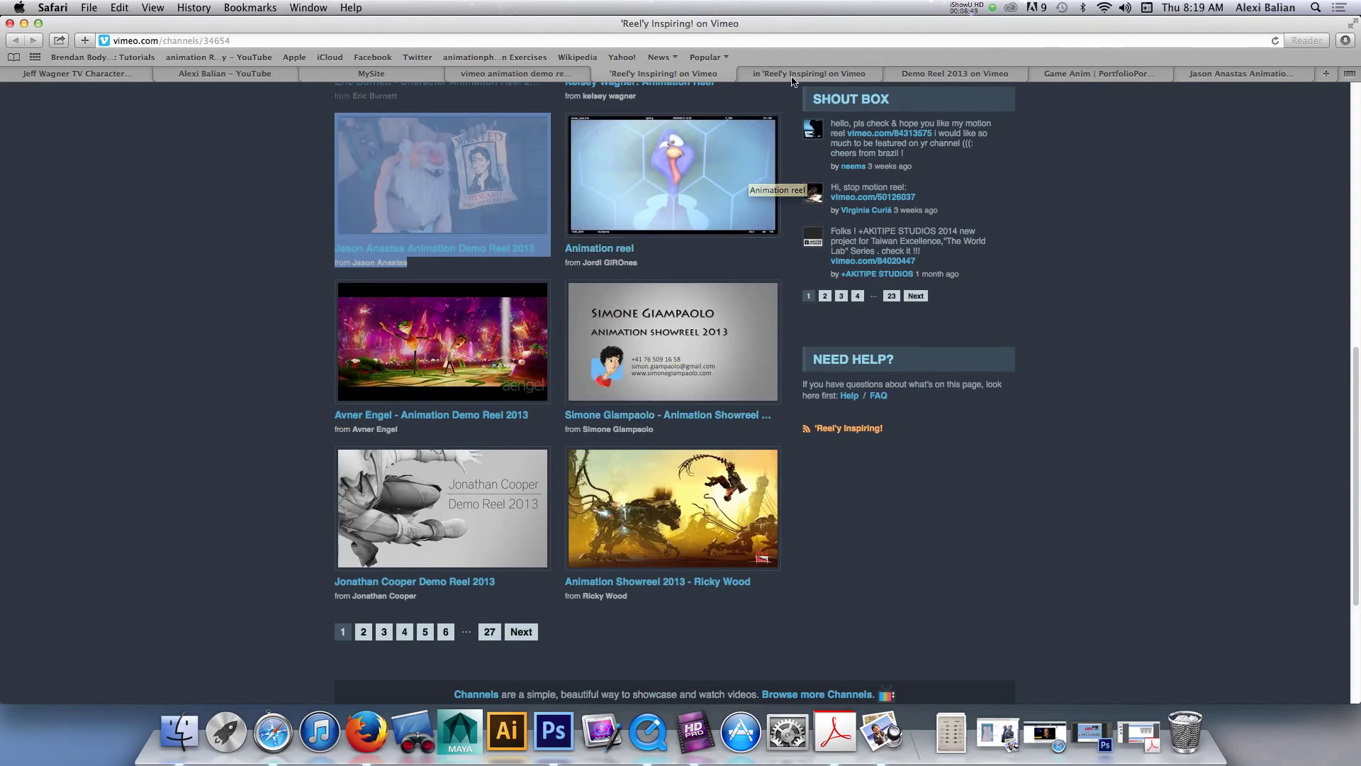
{"action": "left_click", "coordinate": [447, 501]}
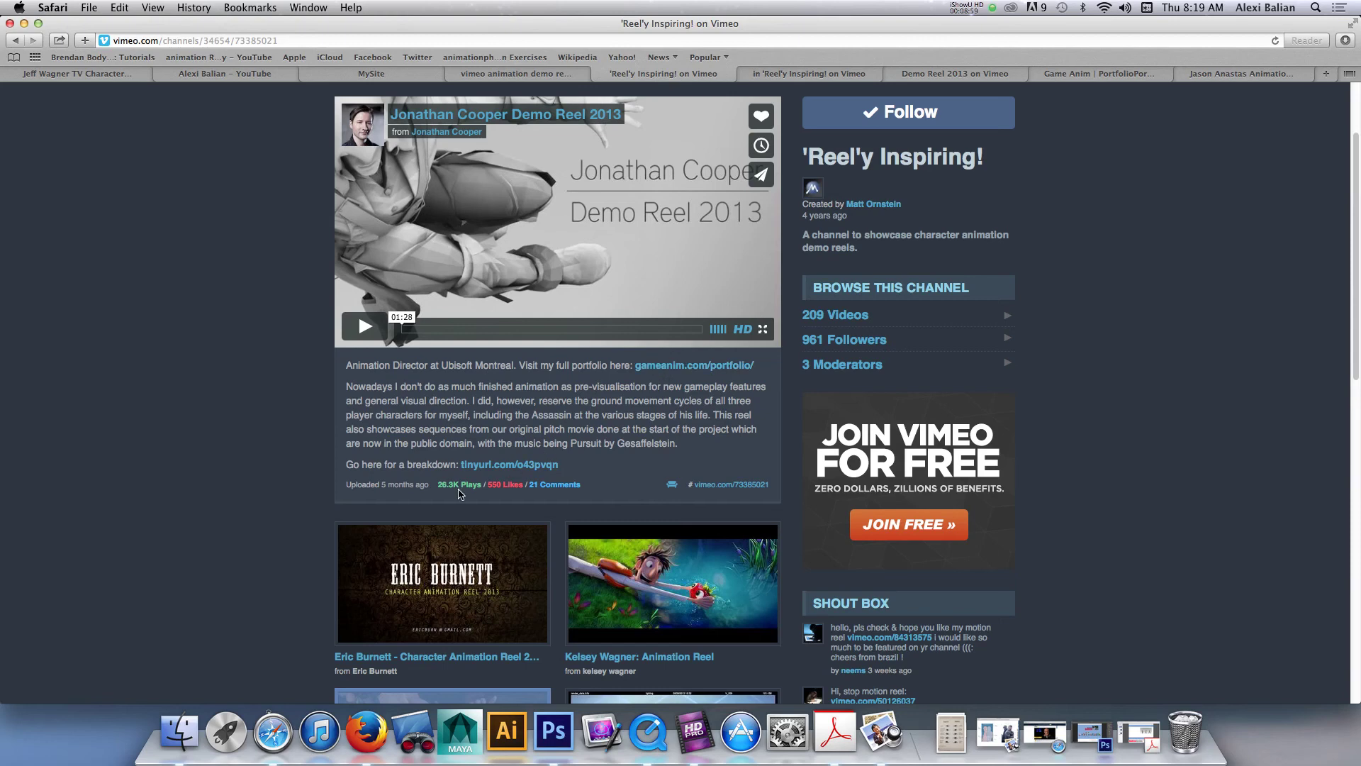
Step: Show Demo Reel 2013's MP4 download options, including the 480x270 / 4MB file, then play the reel
{"action": "left_click", "coordinate": [834, 75]}
{"action": "left_click", "coordinate": [925, 76]}
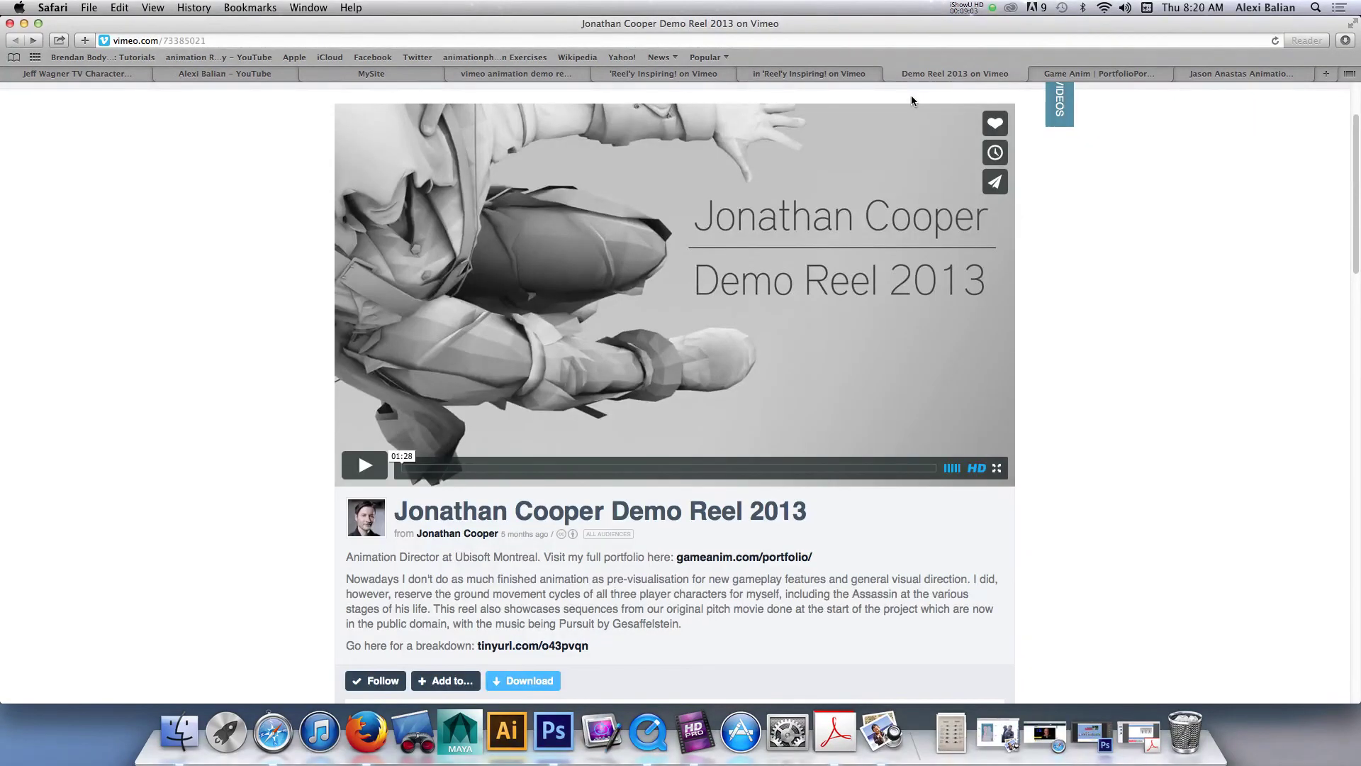
{"action": "left_click", "coordinate": [539, 681]}
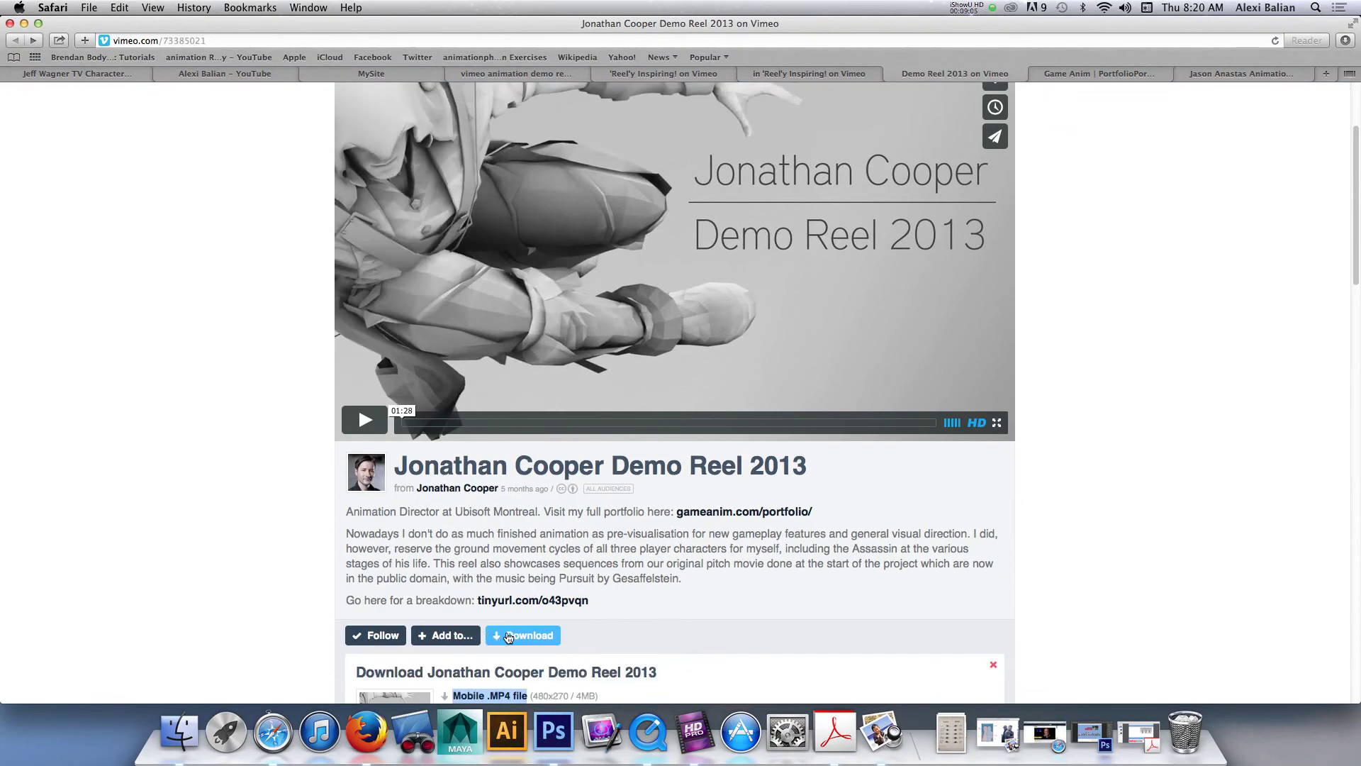
{"action": "scroll", "coordinate": [604, 633], "scroll_direction": "down", "scroll_amount": 5}
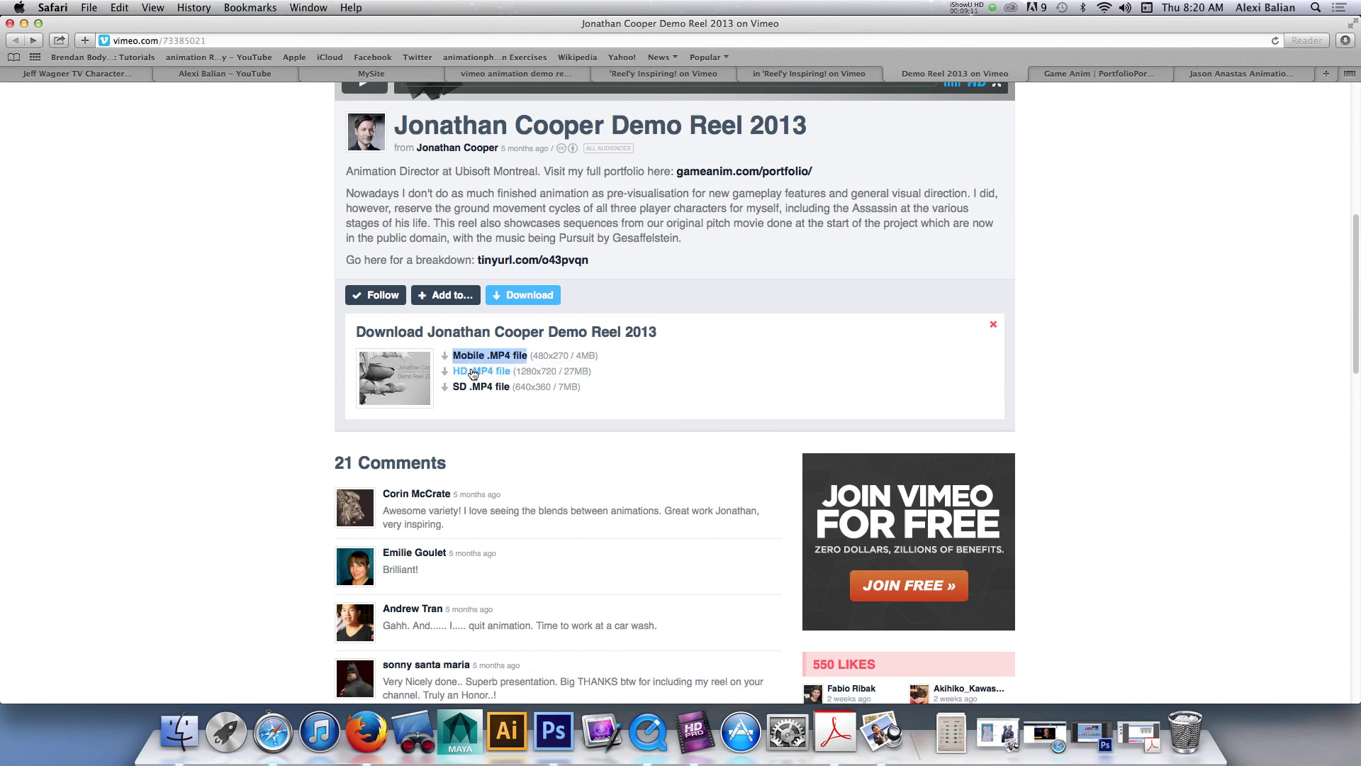
{"action": "scroll", "coordinate": [501, 359], "scroll_direction": "up", "scroll_amount": 1}
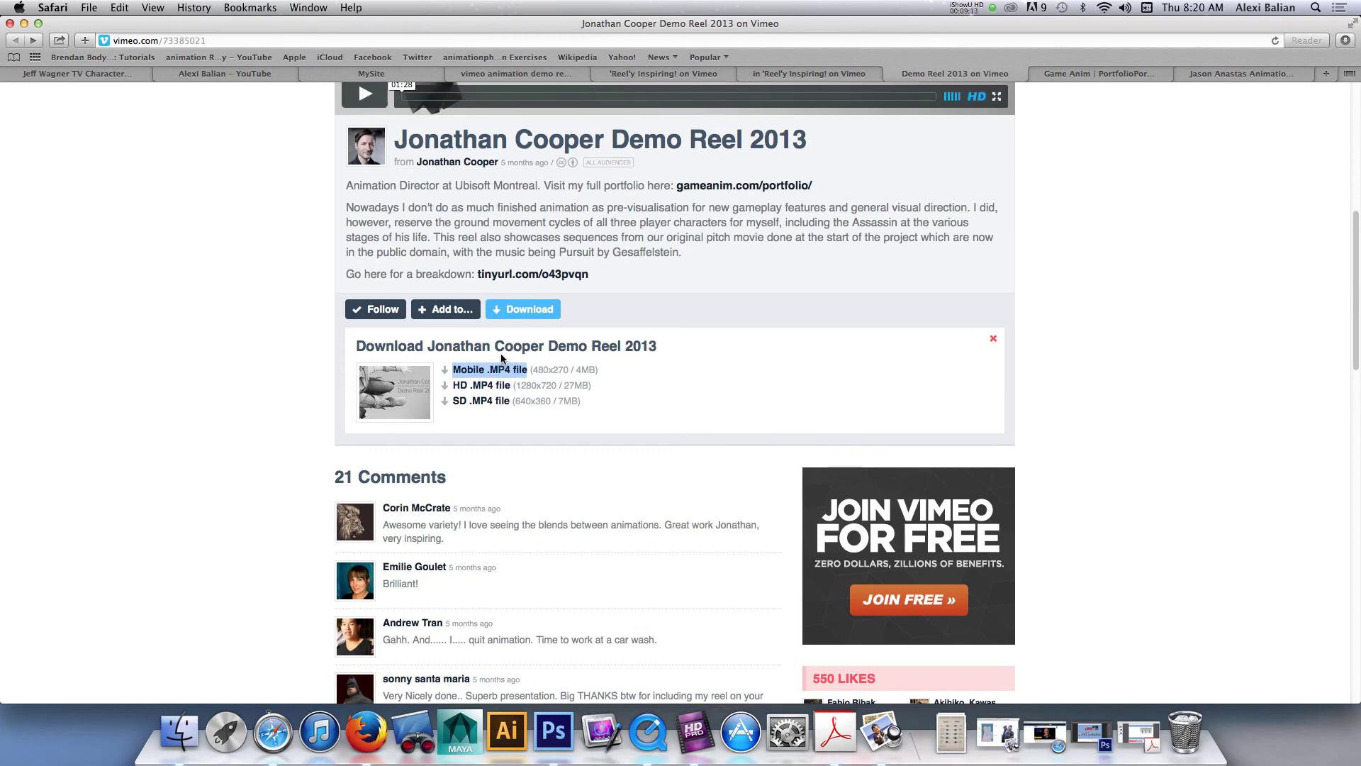
{"action": "left_click_drag", "start_coordinate": [530, 372], "coordinate": [624, 374]}
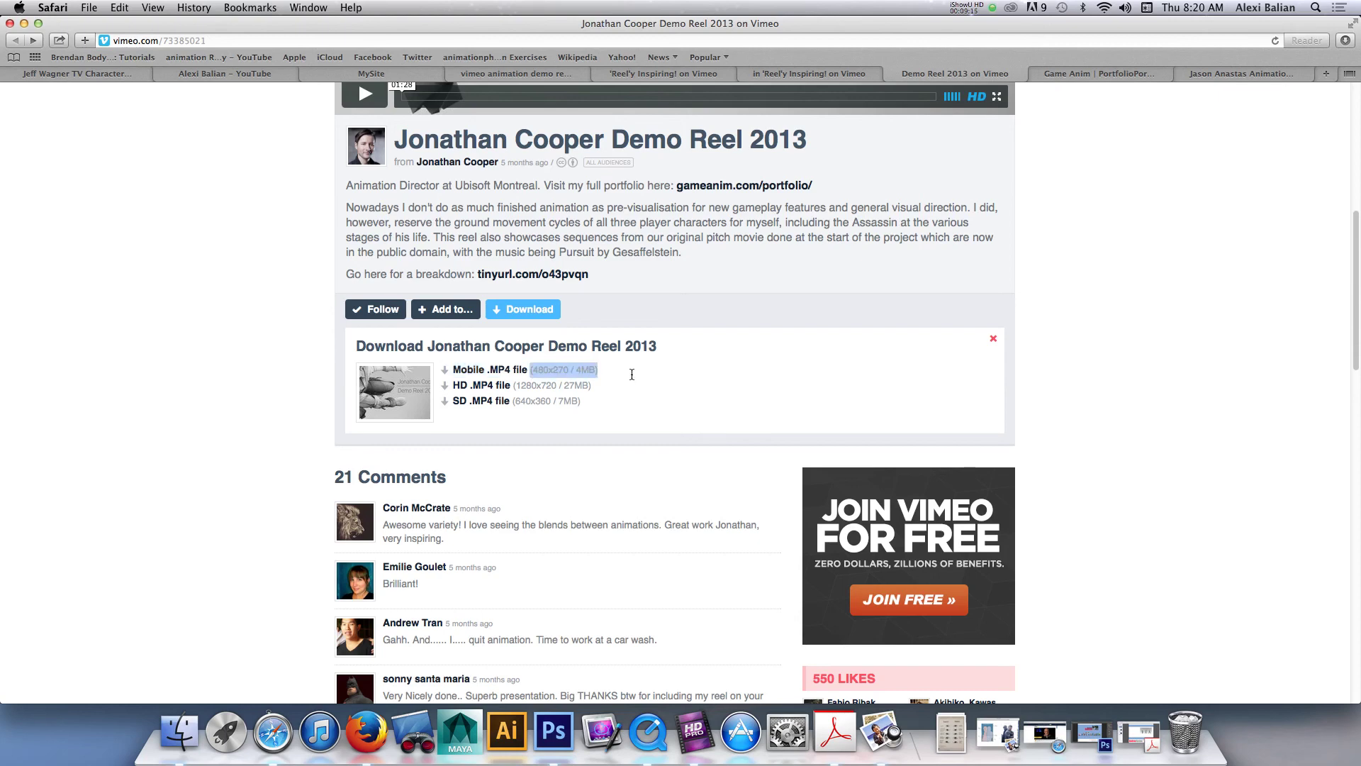
{"action": "scroll", "coordinate": [631, 377], "scroll_direction": "up", "scroll_amount": 10}
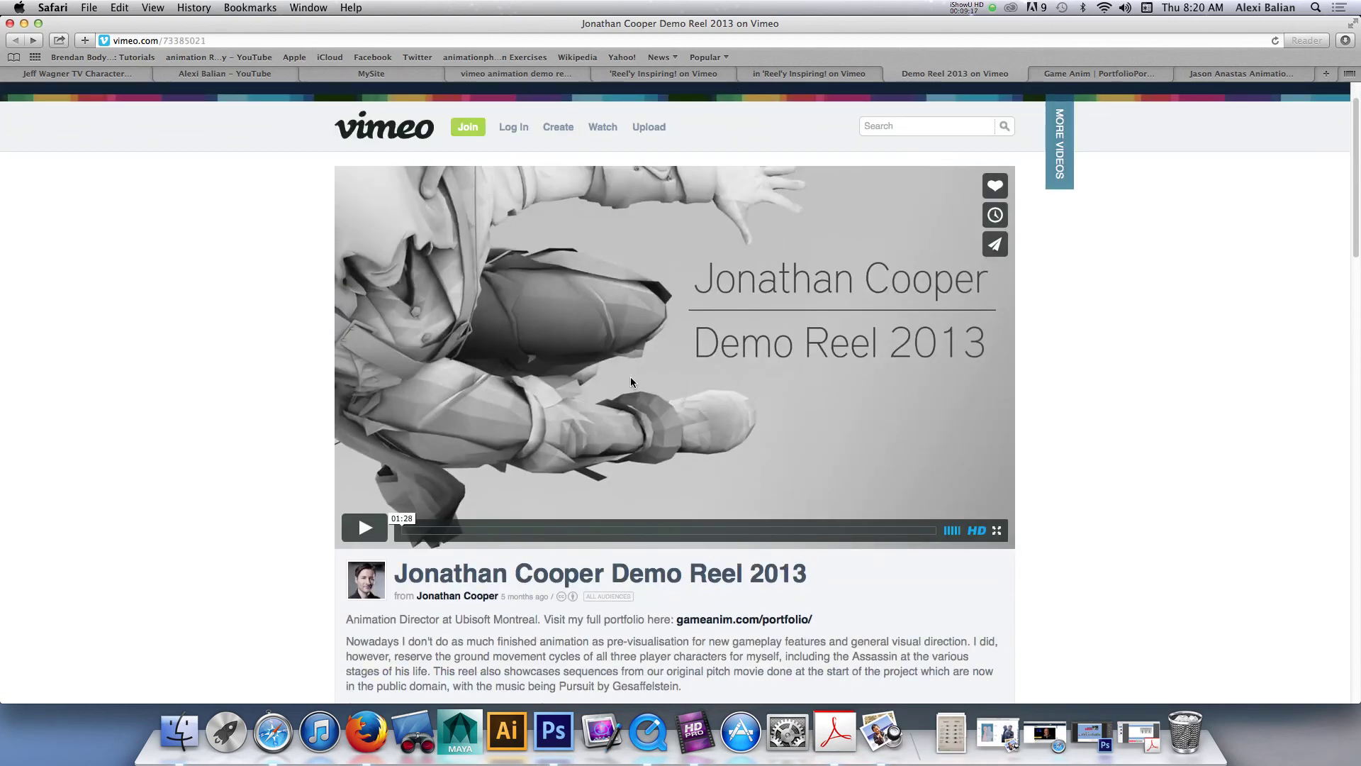
{"action": "left_click", "coordinate": [365, 527]}
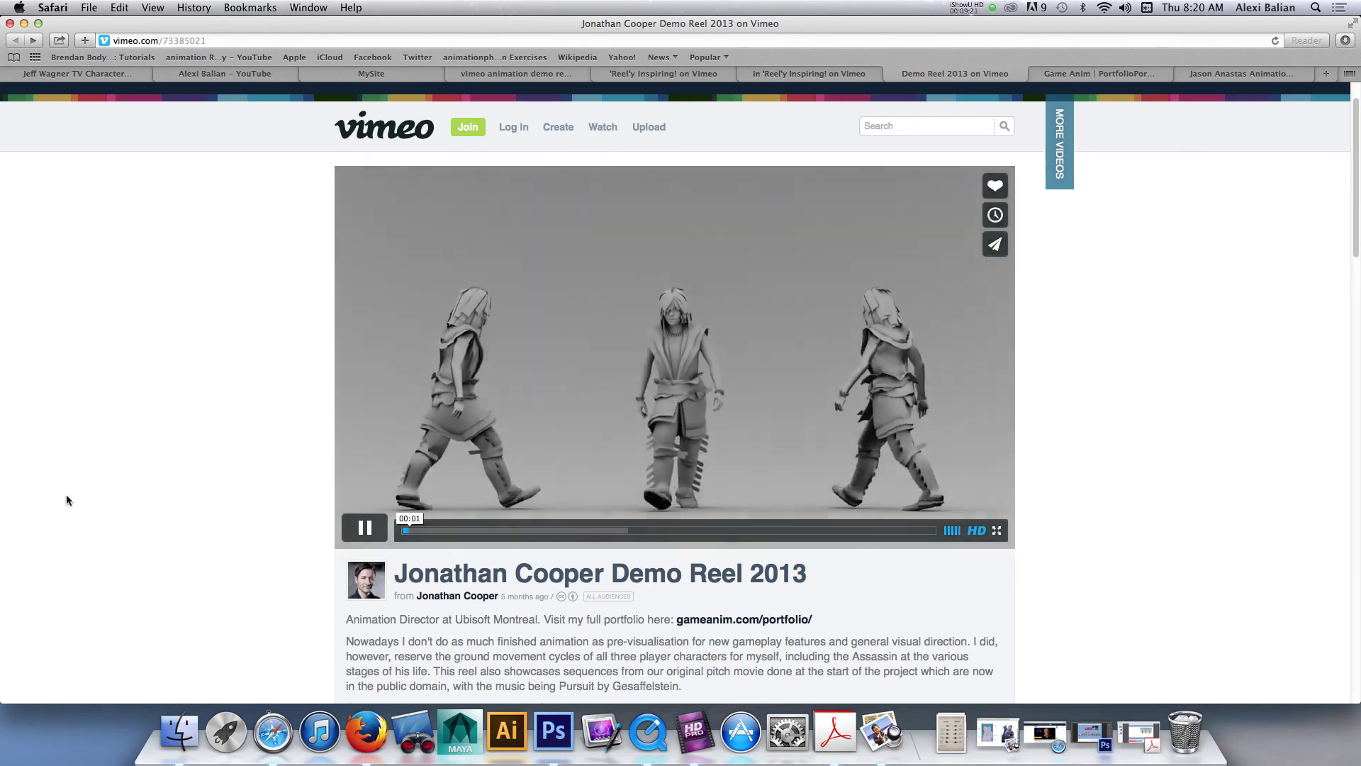